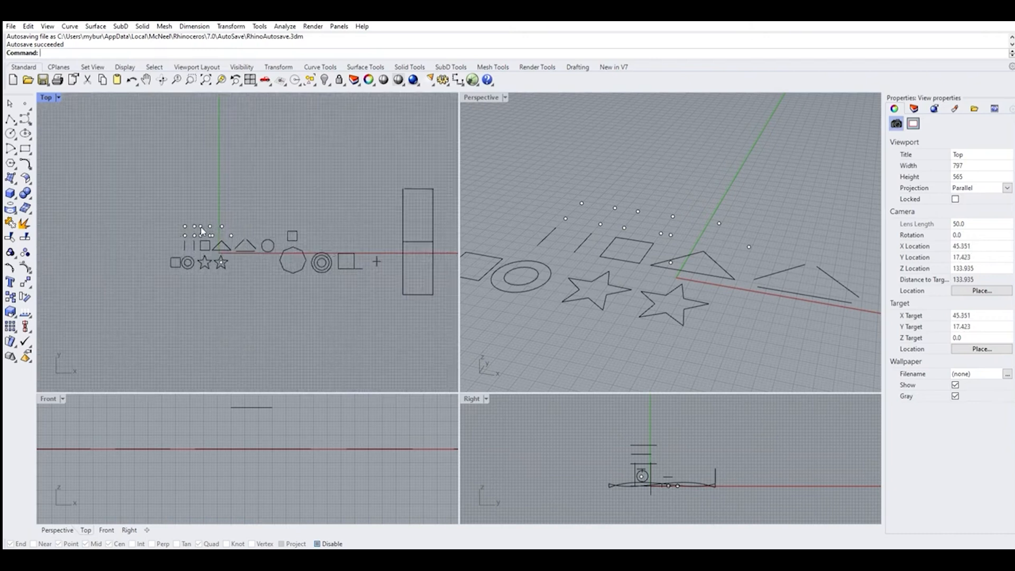
Re-enable object snaps and build a surface from four corner points through the square group of points at the far end of the row.
scroll(200, 234, "up", 1)
scroll(200, 239, "up", 2)
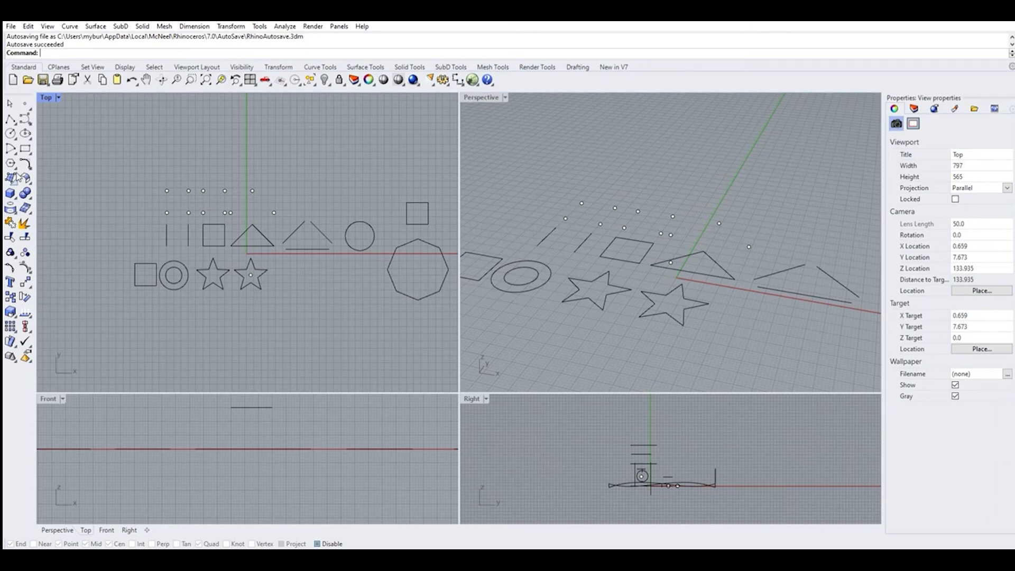
left_click(17, 177)
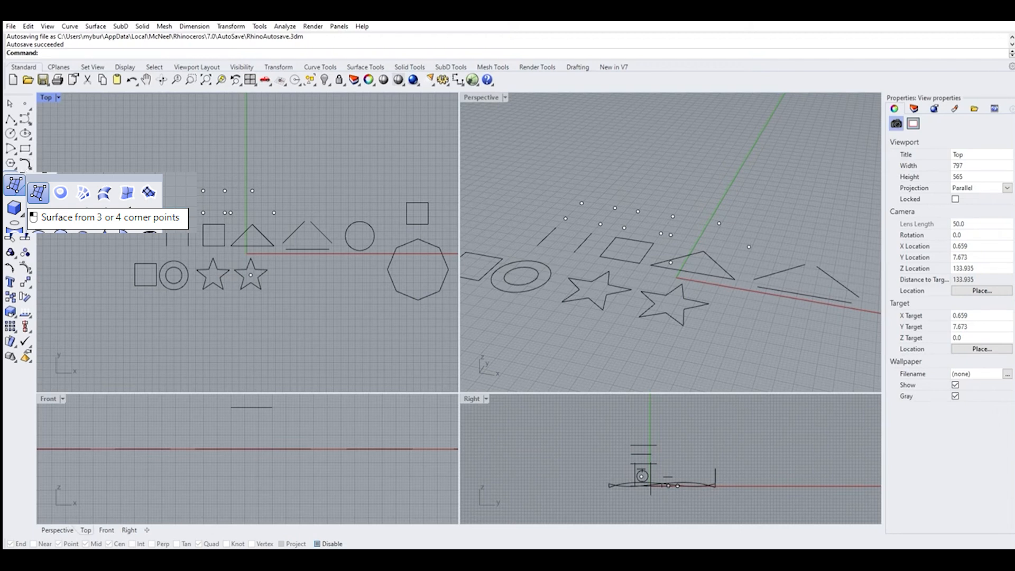
left_click(38, 192)
scroll(228, 194, "up", 5)
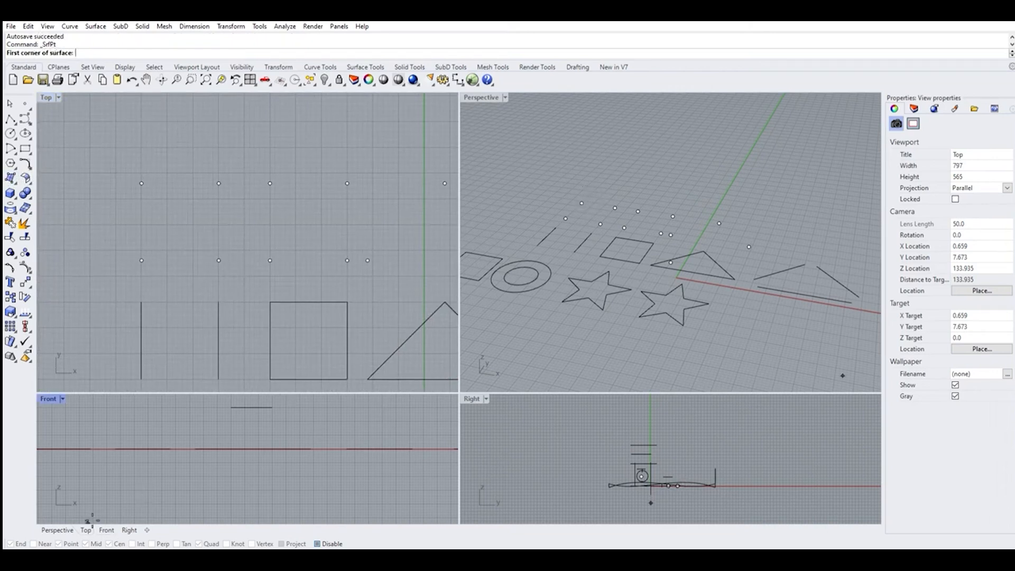
left_click(317, 543)
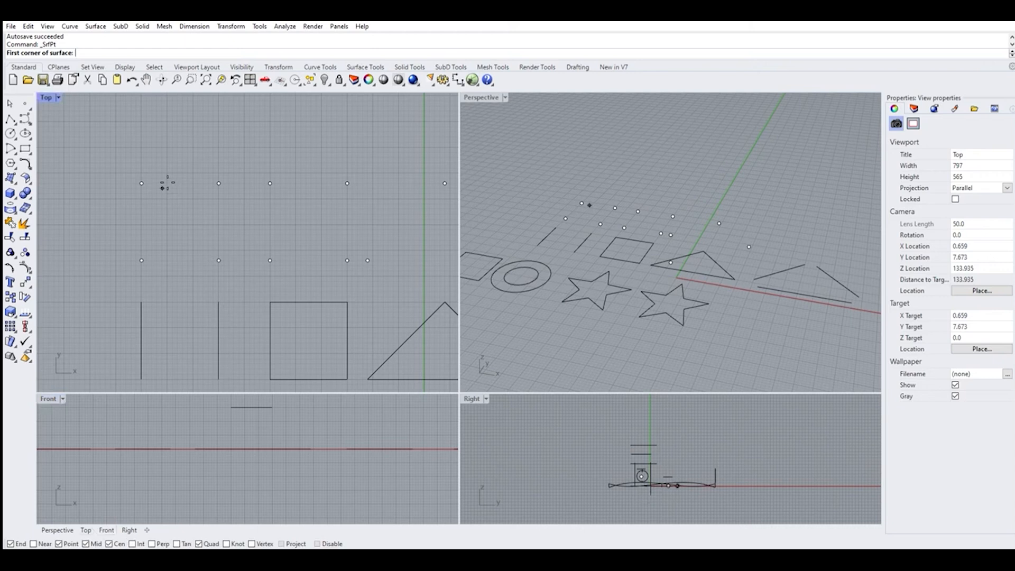
left_click(142, 183)
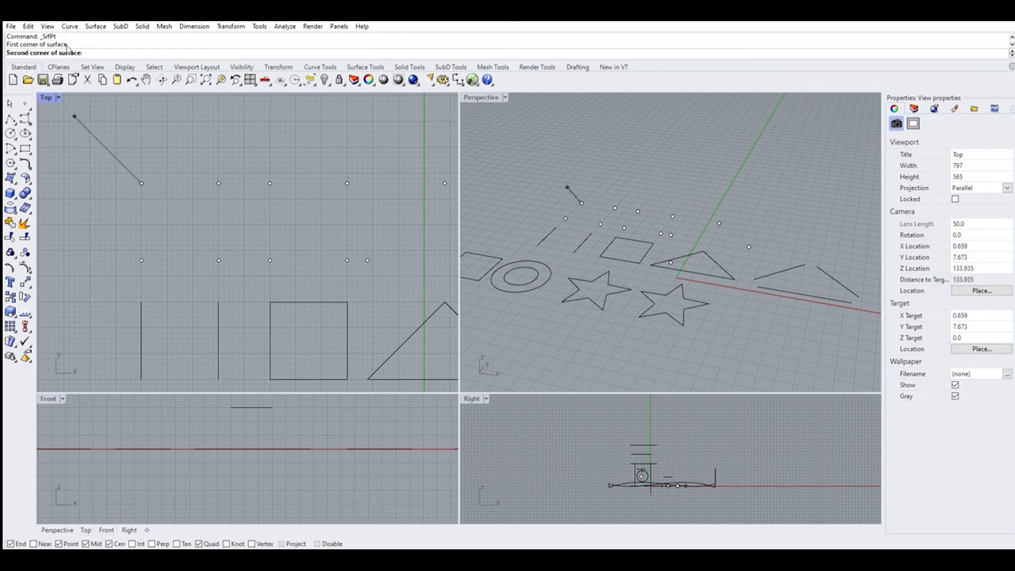
left_click(229, 179)
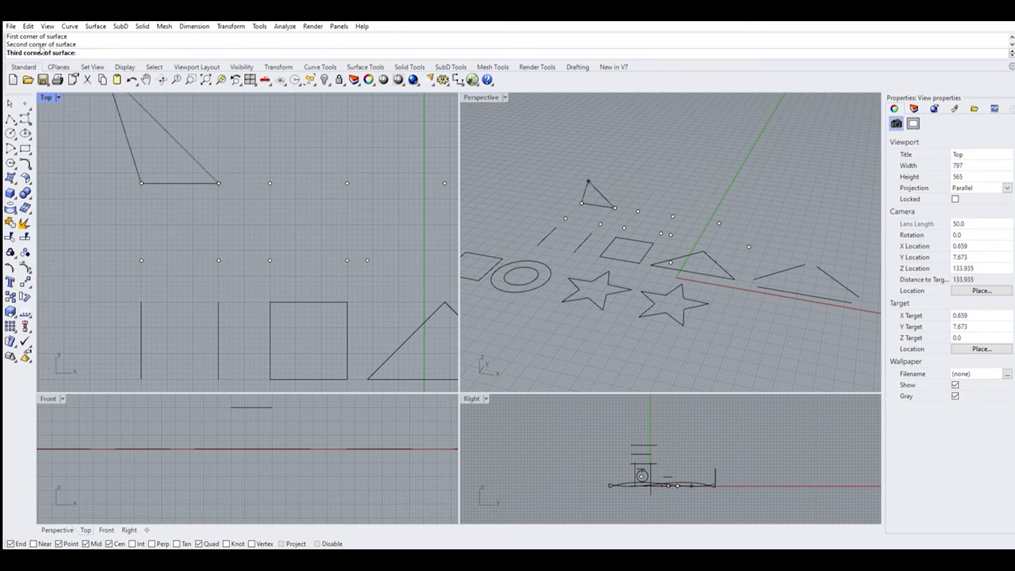
left_click(219, 261)
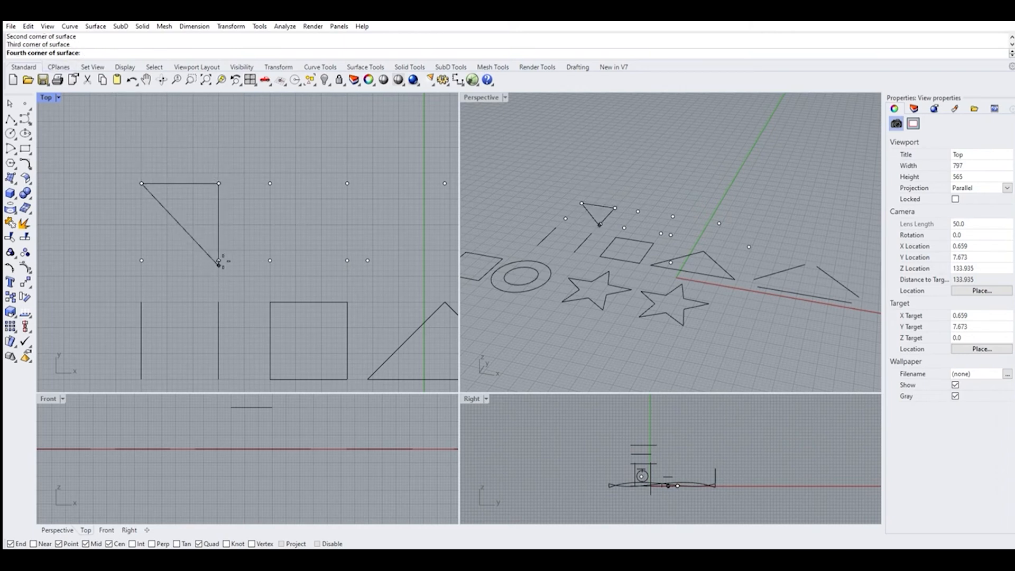
left_click(153, 253)
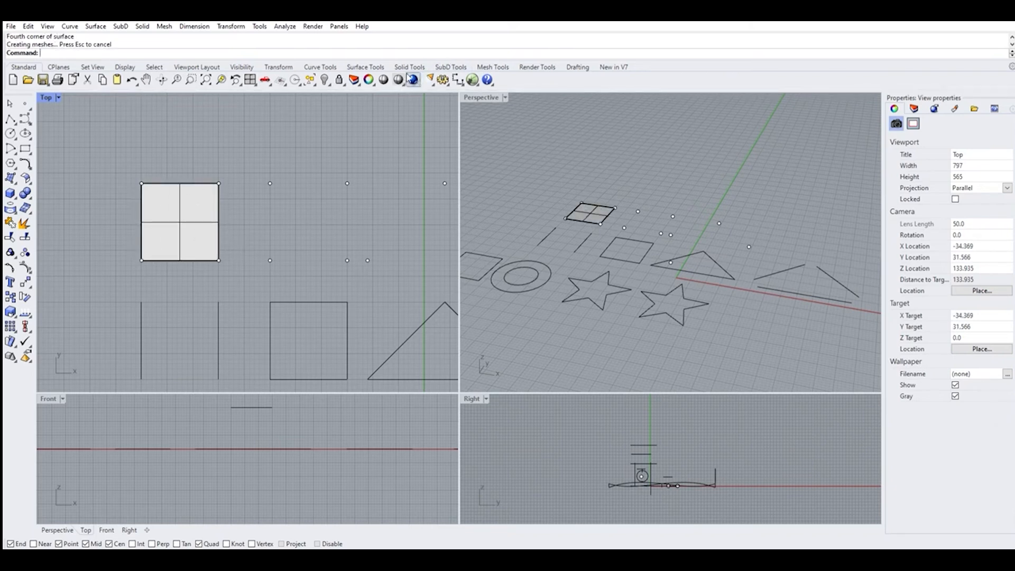
Examine the new square surface in the Top and Perspective views and select it.
scroll(177, 214, "up", 1)
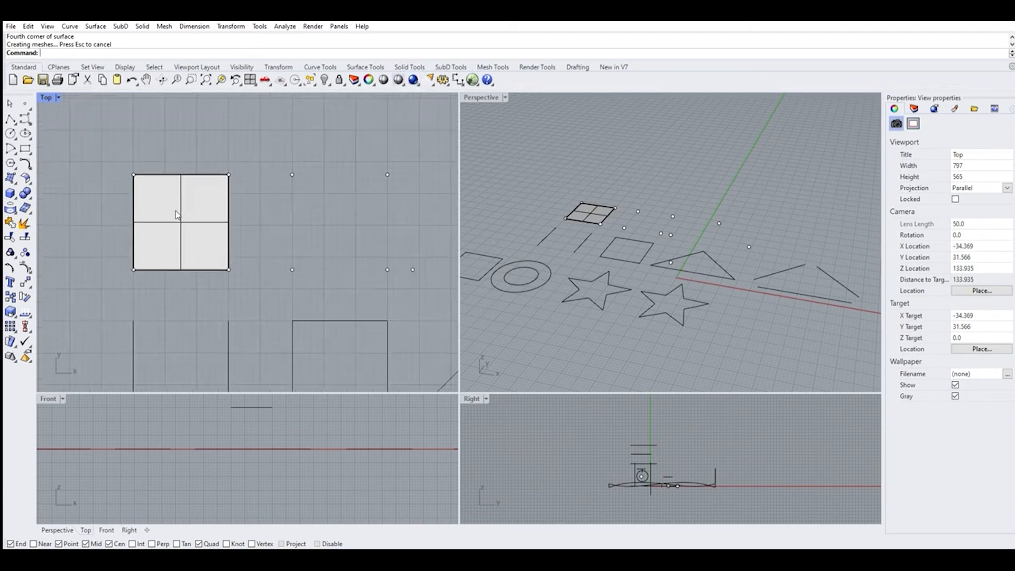
scroll(180, 212, "up", 2)
scroll(599, 214, "up", 8)
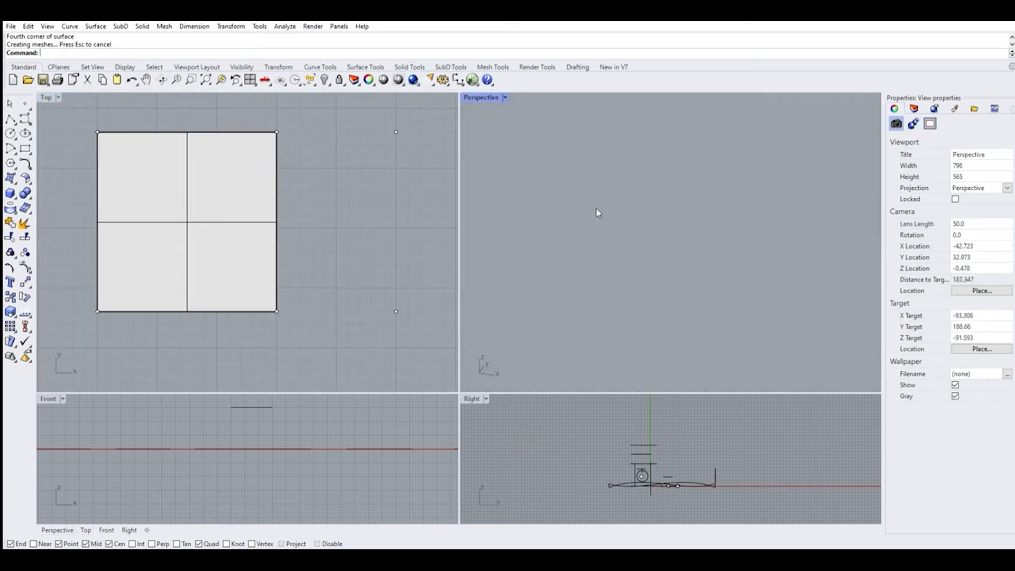
scroll(586, 216, "down", 10)
scroll(589, 222, "up", 3)
right_click_drag(588, 223, 627, 213)
scroll(601, 221, "down", 8)
scroll(618, 155, "up", 17)
scroll(622, 157, "down", 12)
scroll(625, 246, "up", 5)
right_click_drag(625, 249, 630, 275)
scroll(619, 257, "down", 10)
scroll(619, 259, "up", 20)
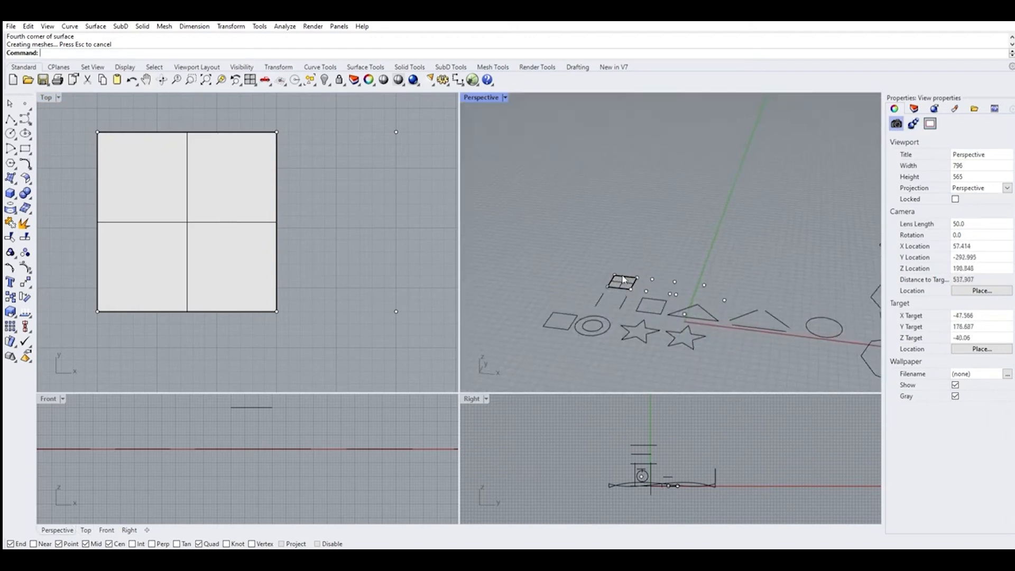
left_click(621, 262)
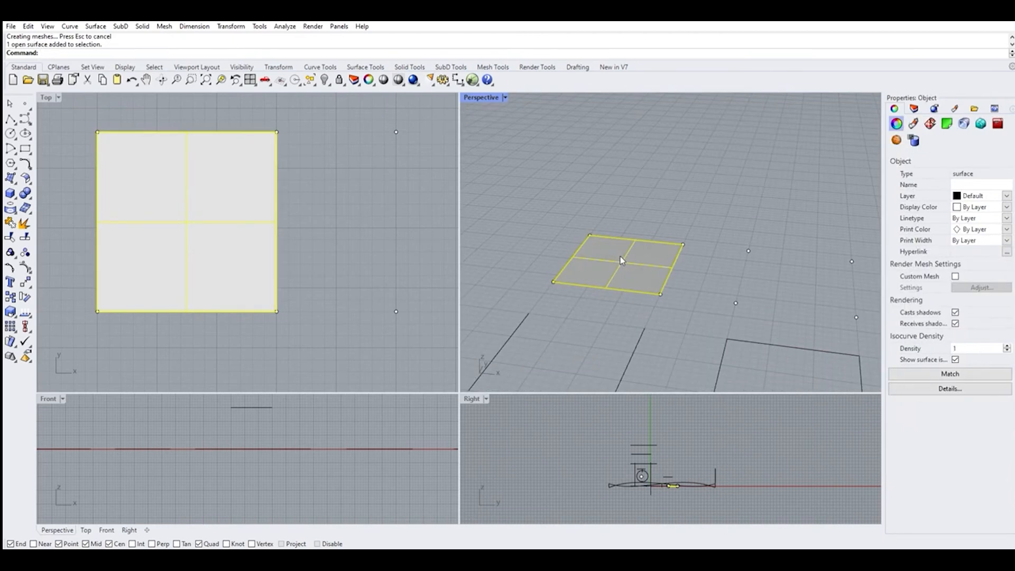
Check the selected square surface edge-on in the Front view, then clear the selection in the Top view.
scroll(591, 293, "down", 5)
scroll(590, 292, "down", 3)
scroll(417, 402, "down", 10)
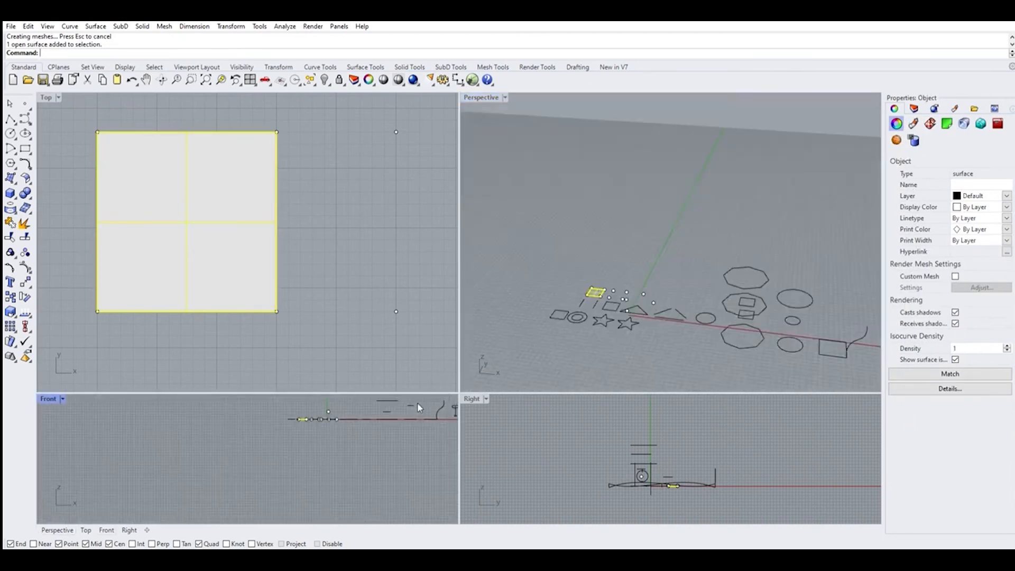
scroll(327, 450, "up", 10)
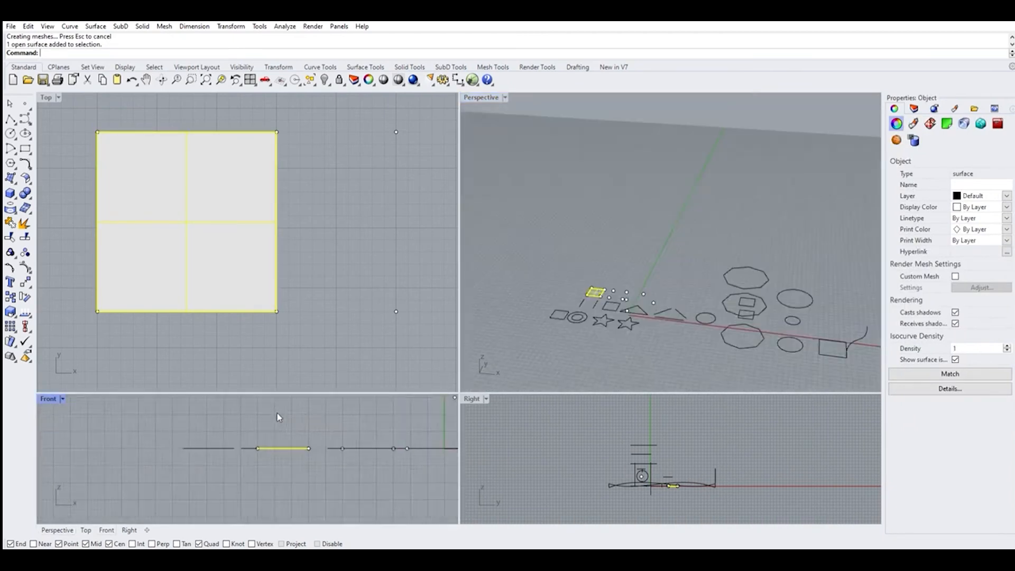
scroll(201, 453, "down", 3)
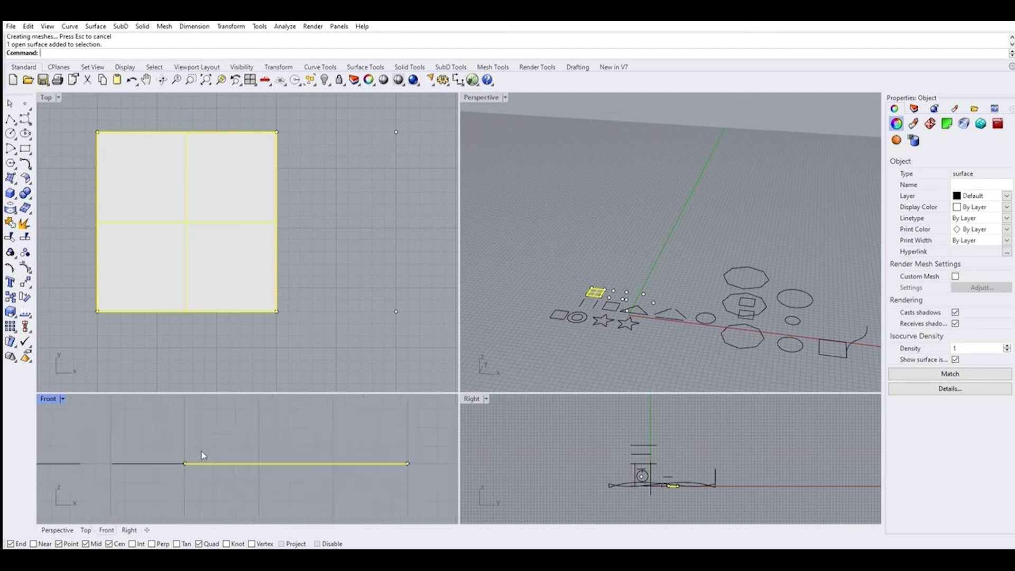
scroll(222, 458, "down", 3)
scroll(291, 302, "down", 4)
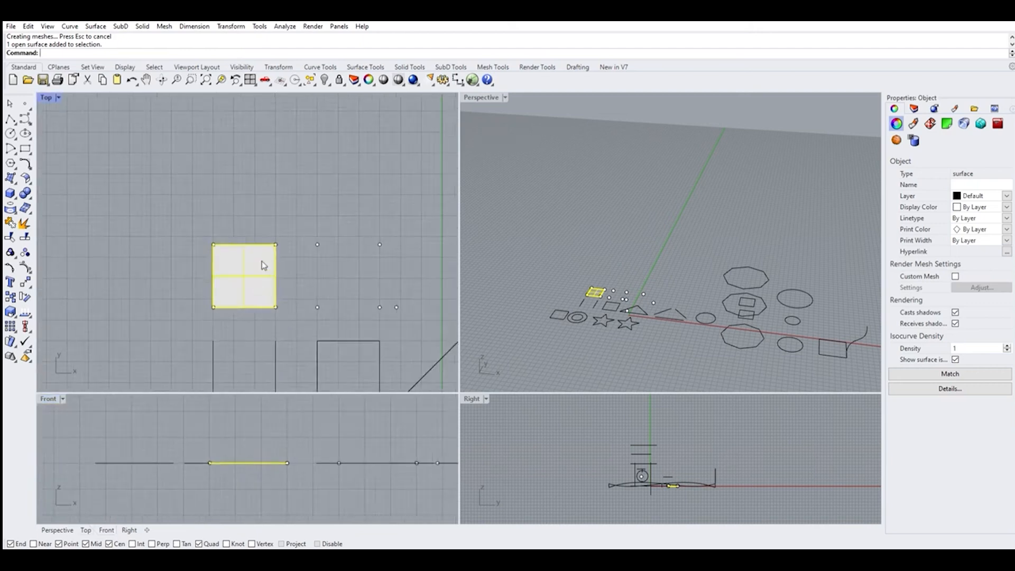
left_click(252, 201)
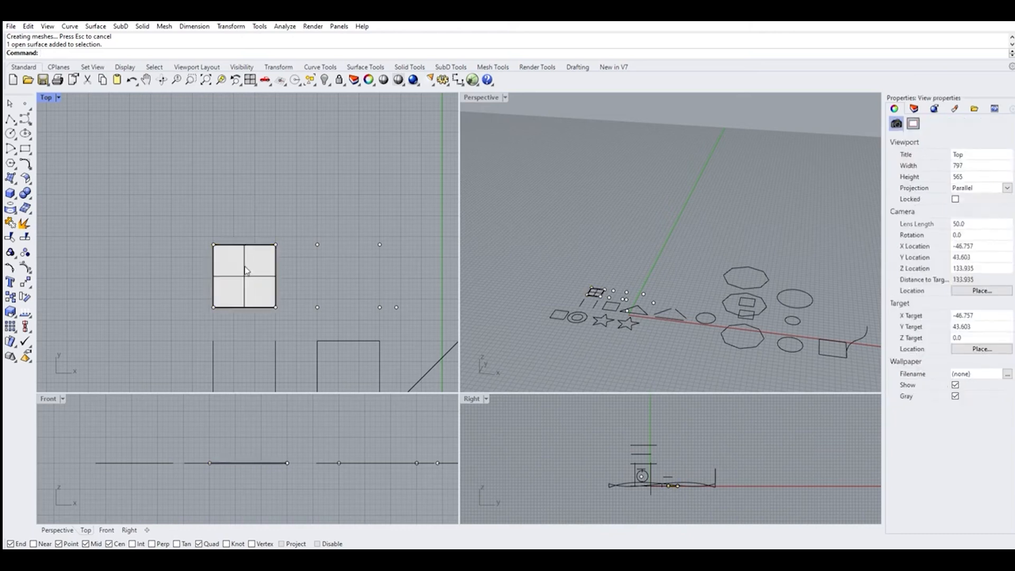
Build a triangular surface from corner points through the three points above the triangle curve.
scroll(245, 270, "down", 2)
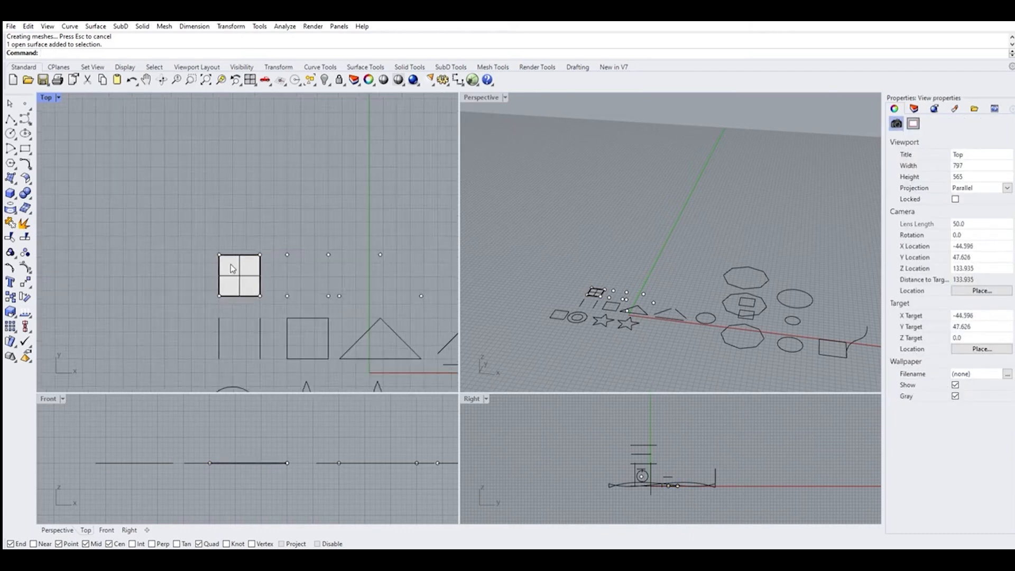
scroll(233, 272, "down", 2)
scroll(248, 276, "up", 2)
scroll(272, 281, "up", 2)
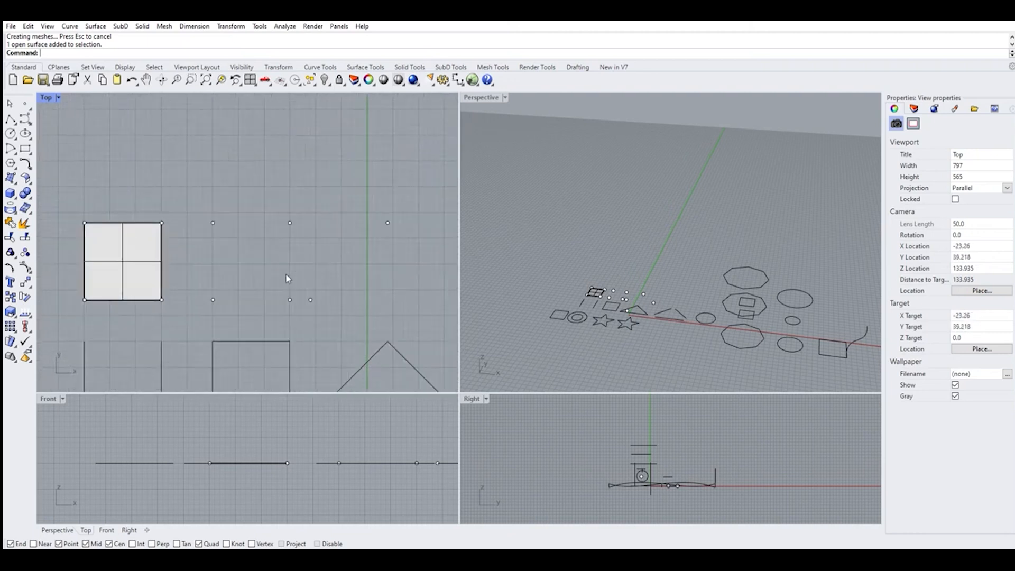
scroll(339, 247, "down", 2)
scroll(311, 256, "up", 4)
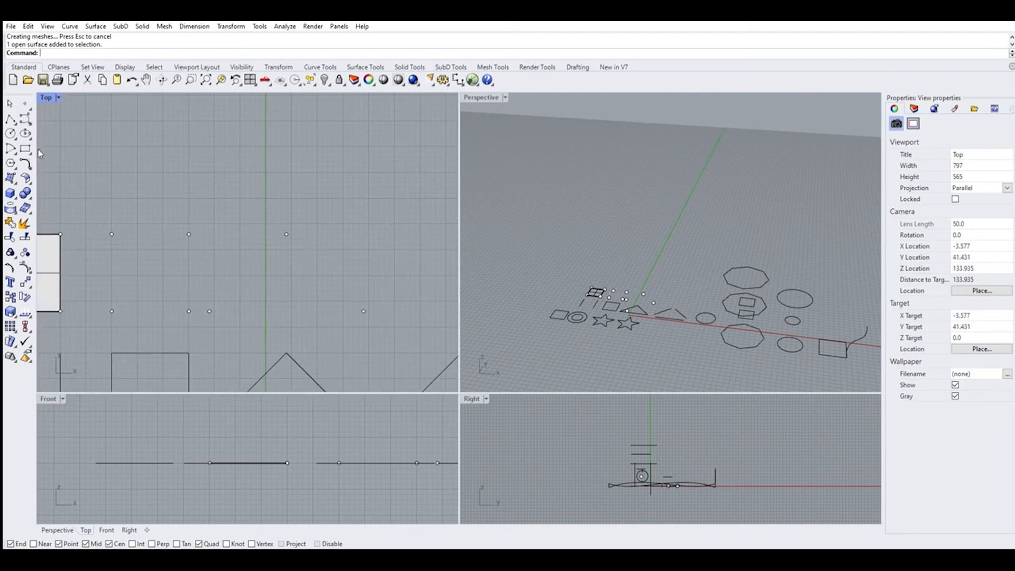
left_click(17, 178)
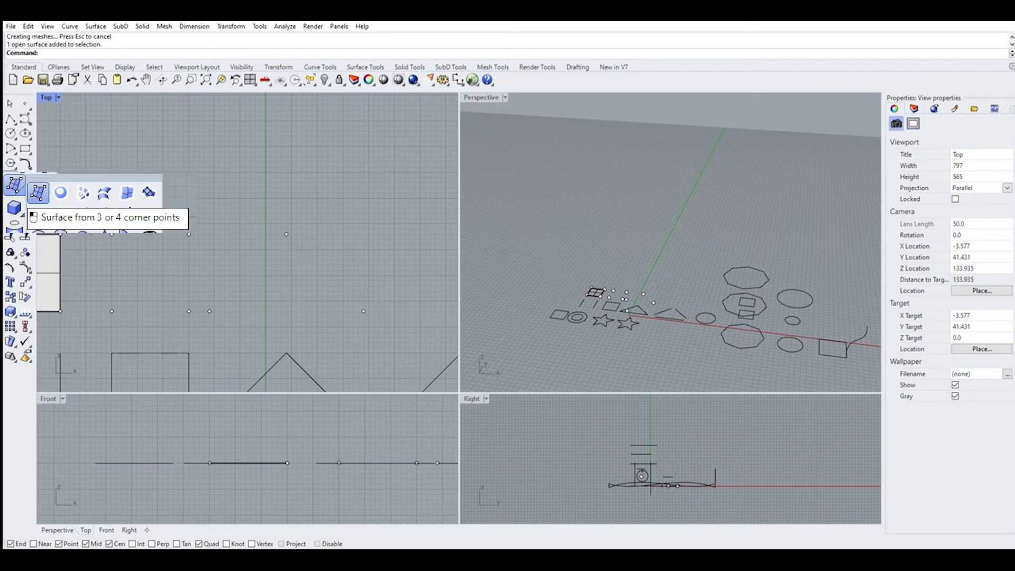
left_click(38, 192)
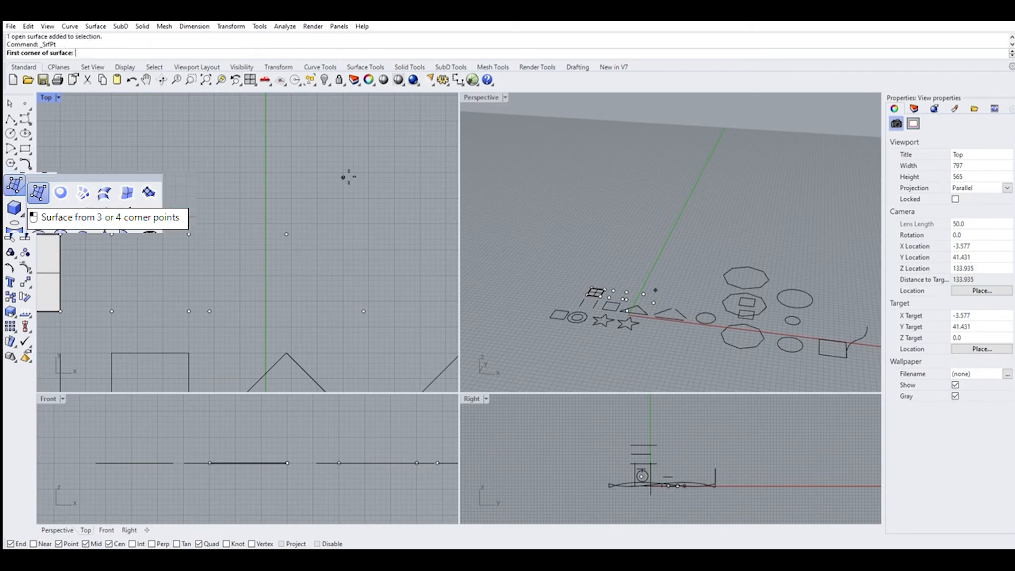
left_click(215, 305)
left_click(288, 233)
left_click(366, 311)
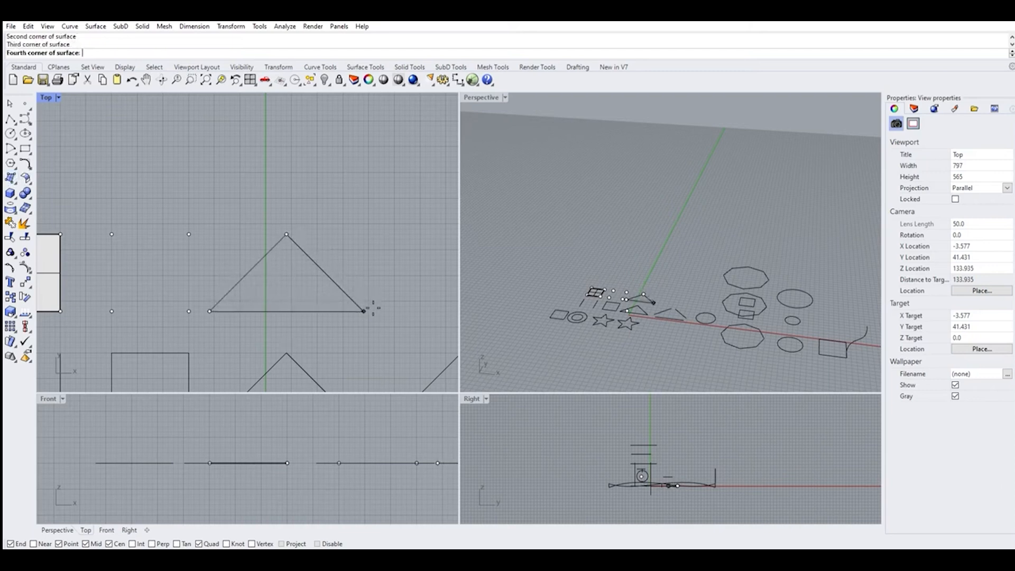
left_click(339, 311)
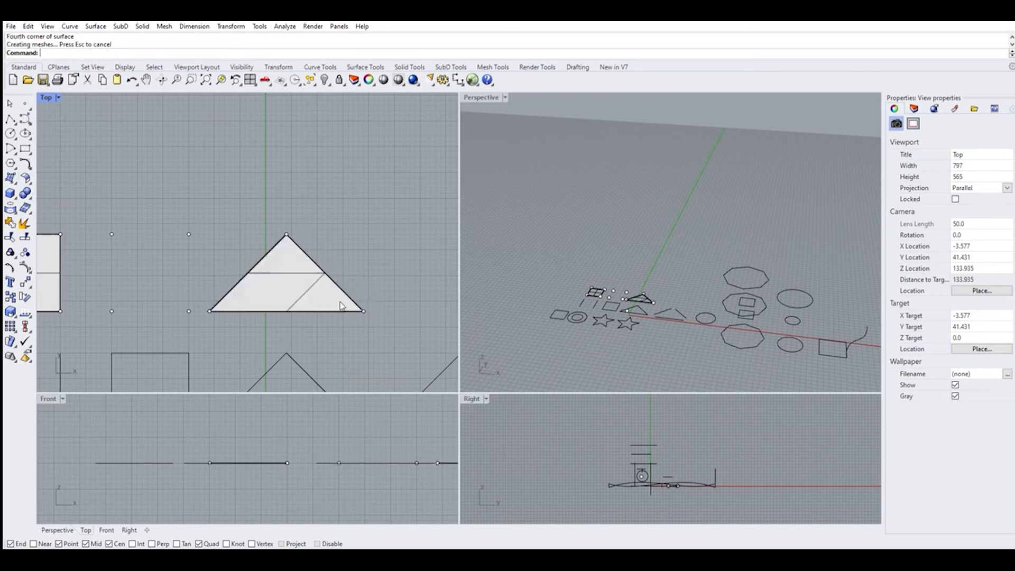
scroll(313, 284, "up", 1)
scroll(320, 261, "down", 2)
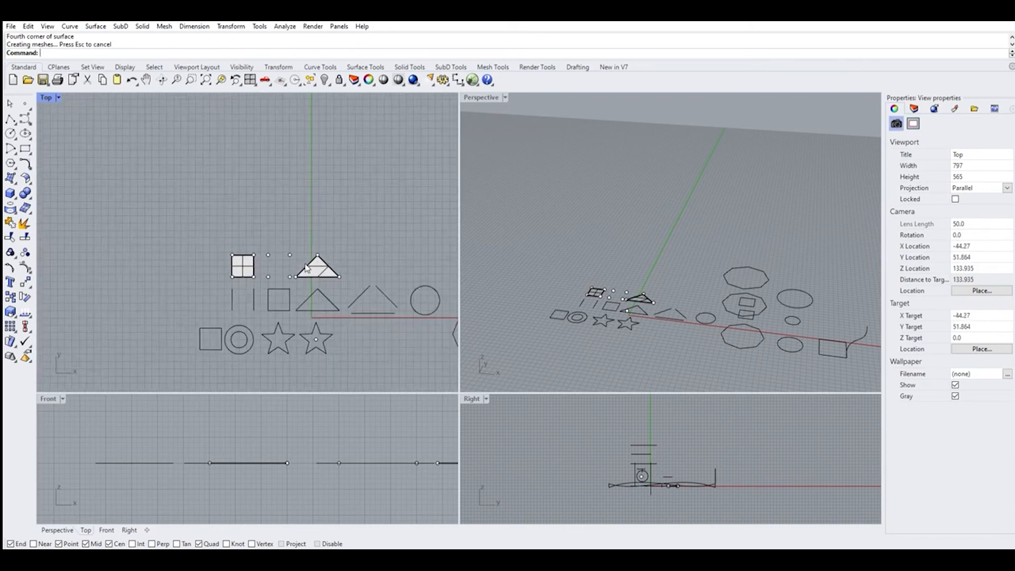
scroll(307, 257, "up", 1)
scroll(216, 249, "down", 1)
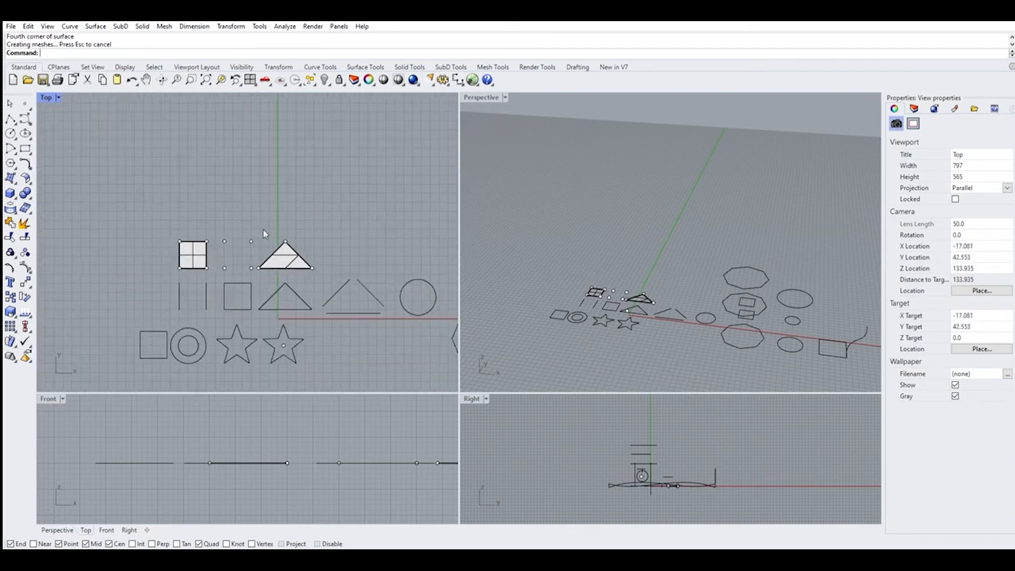
left_click(15, 179)
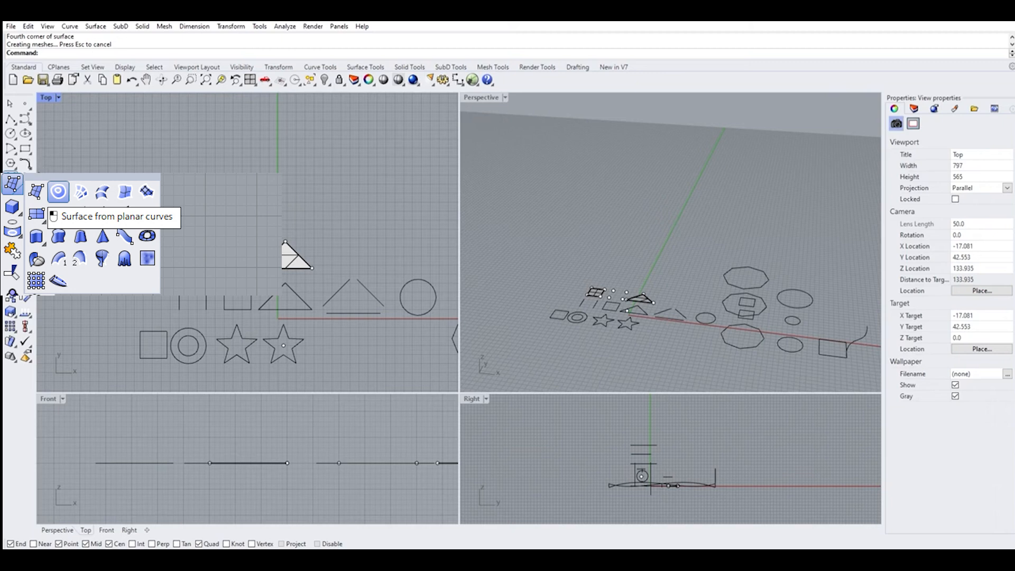
left_click(163, 423)
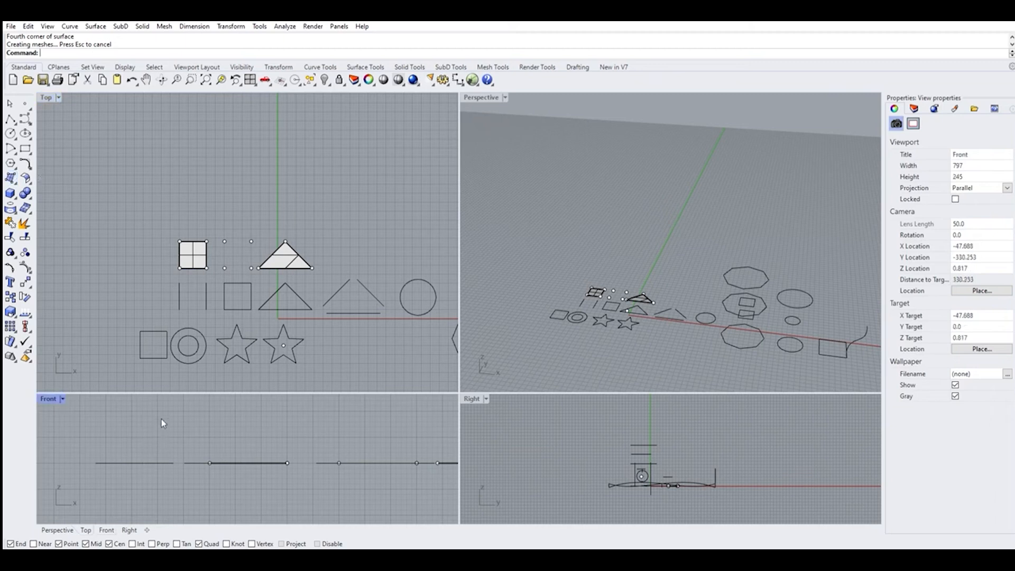
scroll(104, 452, "up", 2)
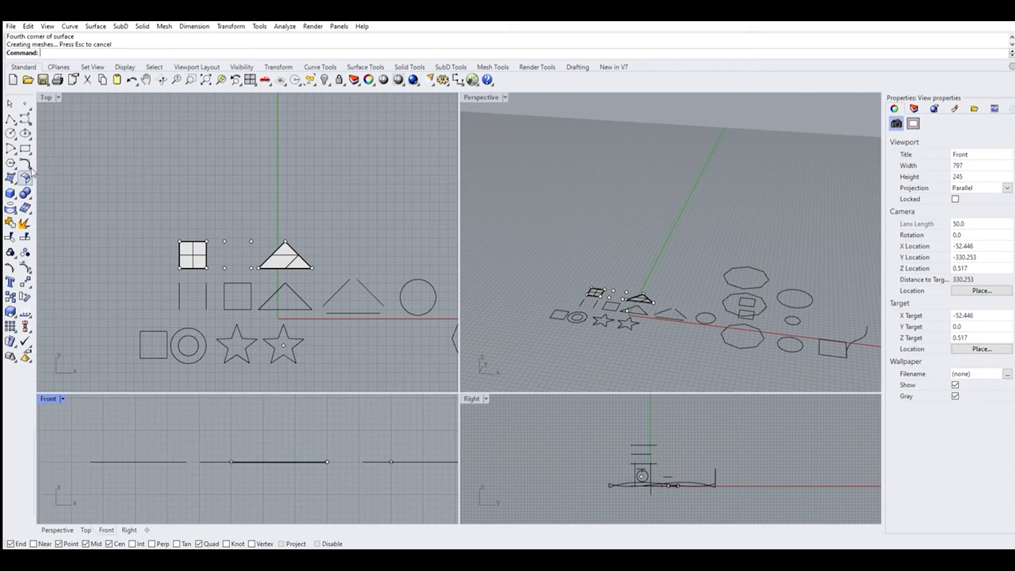
Try to create a surface from planar curves using the two separate vertical lines below the square surface.
left_click(12, 180)
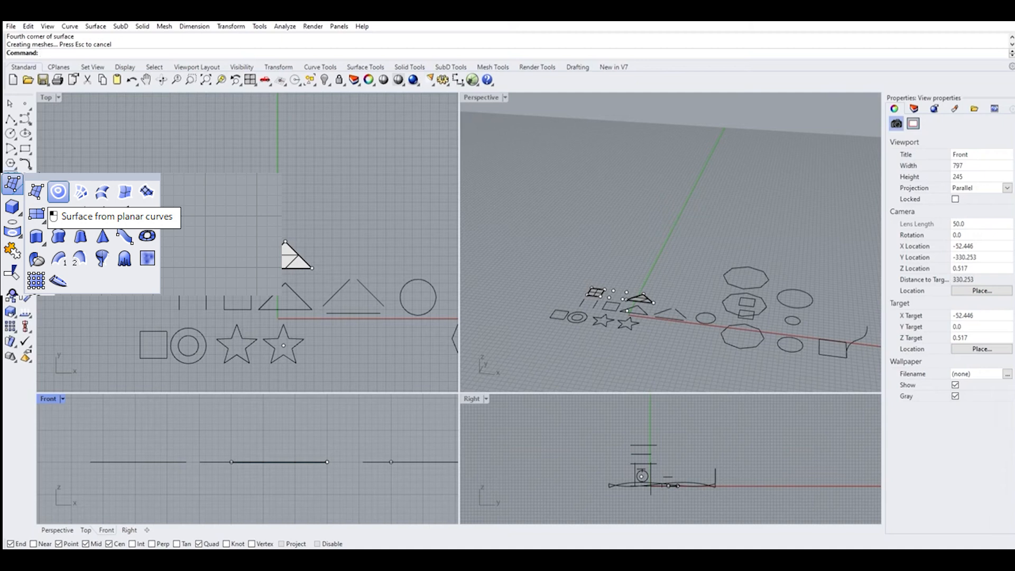
left_click(58, 192)
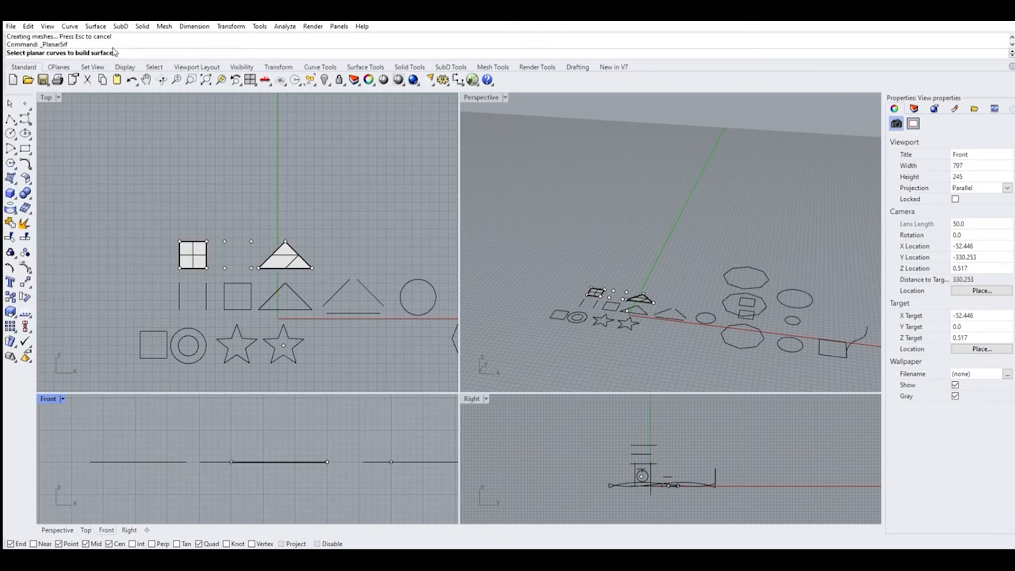
scroll(214, 304, "up", 5)
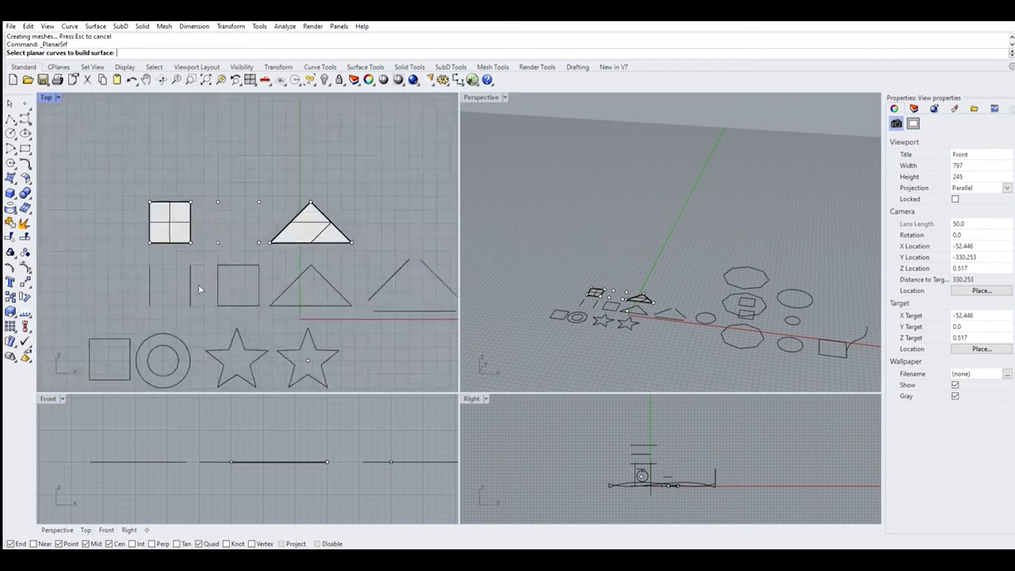
scroll(143, 277, "up", 3)
left_click(113, 272)
left_click(258, 285)
scroll(213, 261, "down", 2)
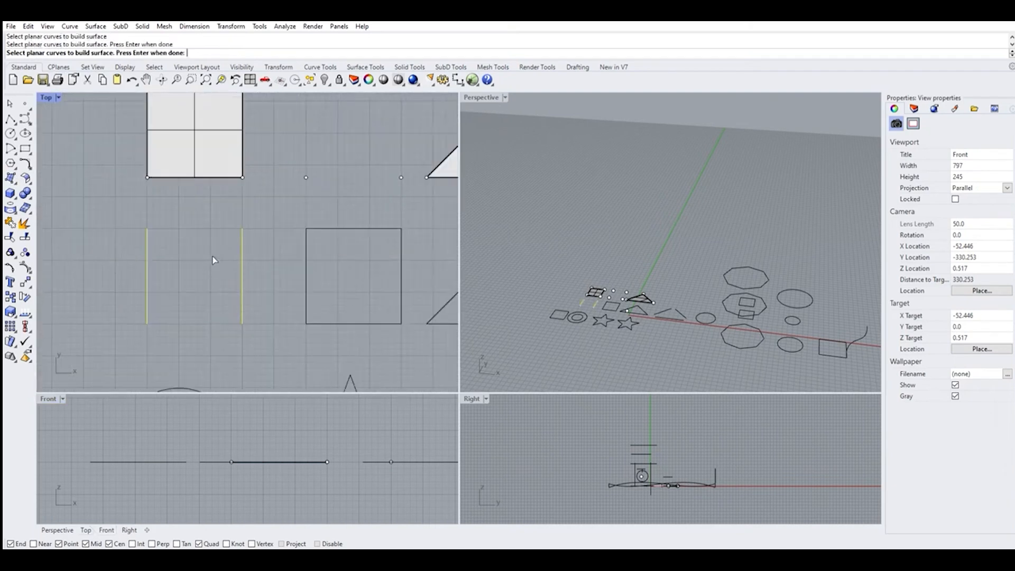
key("Return")
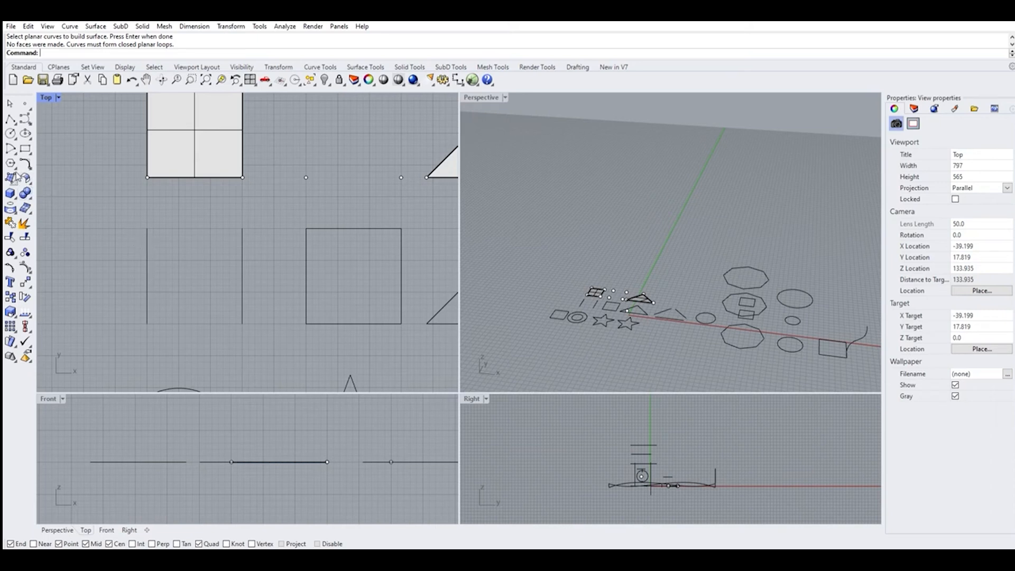
Create a surface from planar curves using the closed square beside the concentric circles.
left_click(43, 175)
scroll(258, 301, "down", 10)
scroll(252, 282, "down", 6)
scroll(192, 324, "up", 8)
left_click(184, 327)
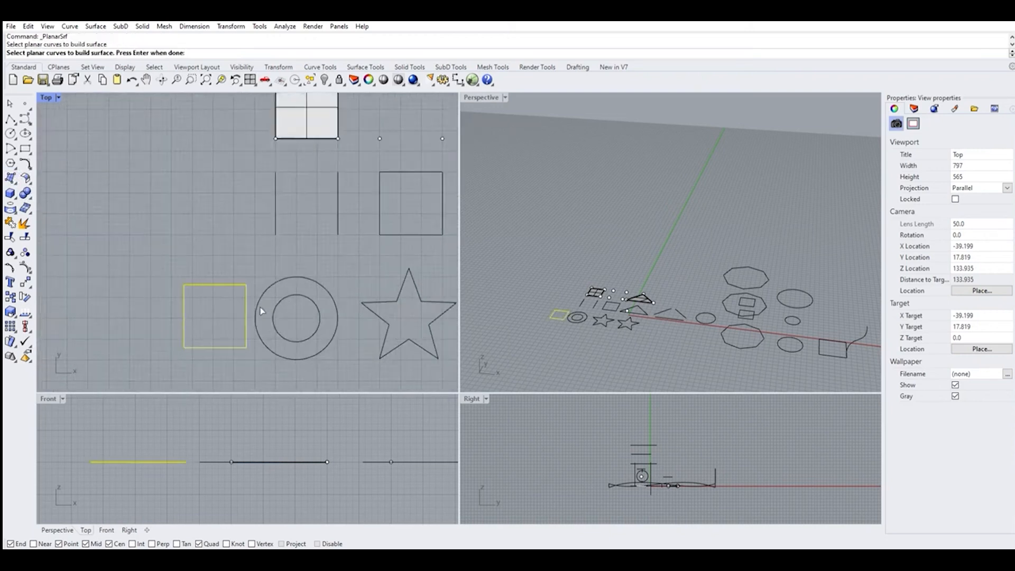
key("Return")
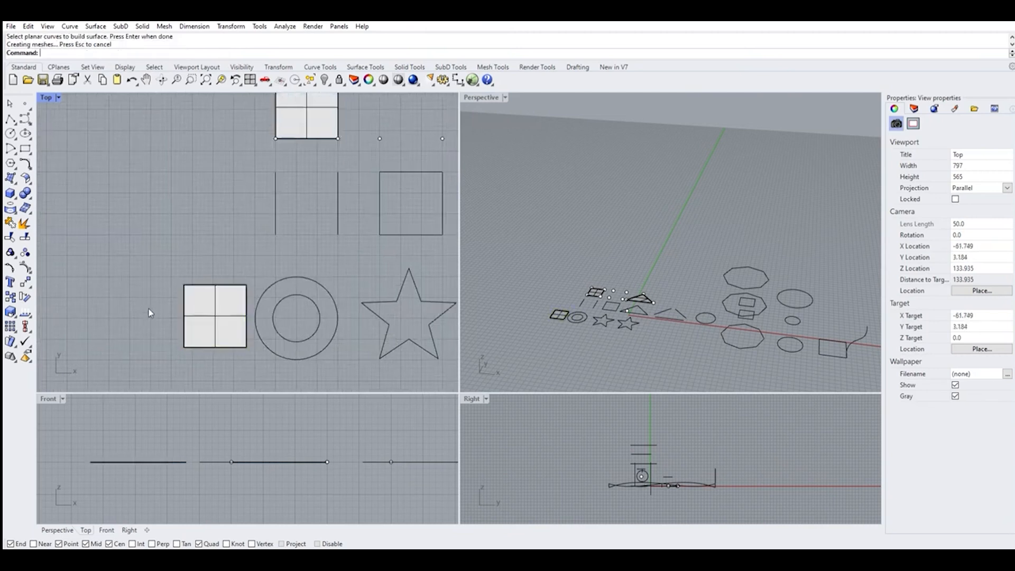
Create a ring-shaped planar surface by choosing both the outer and inner concentric circles.
scroll(281, 339, "up", 6)
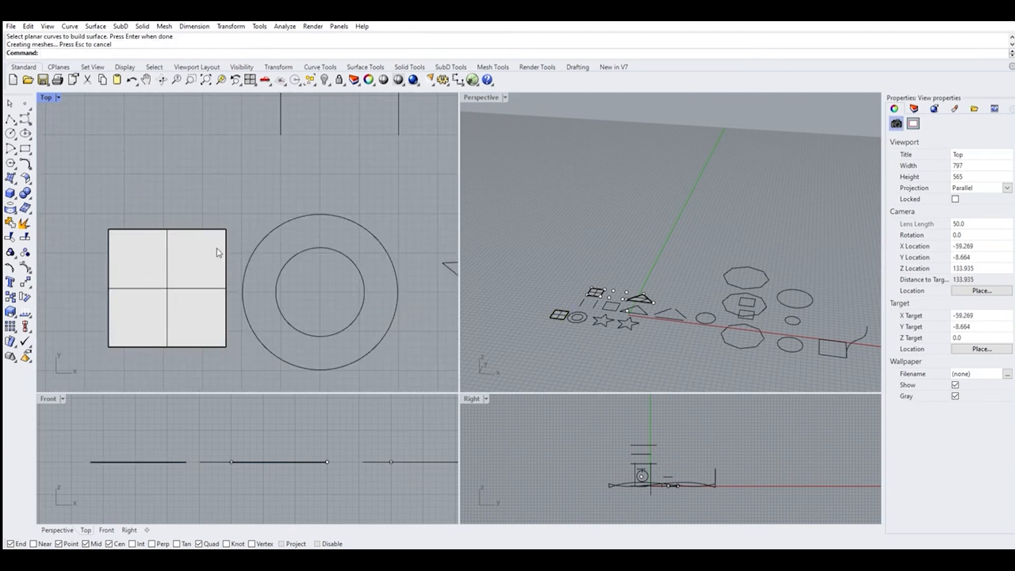
scroll(217, 249, "up", 2)
scroll(167, 201, "down", 2)
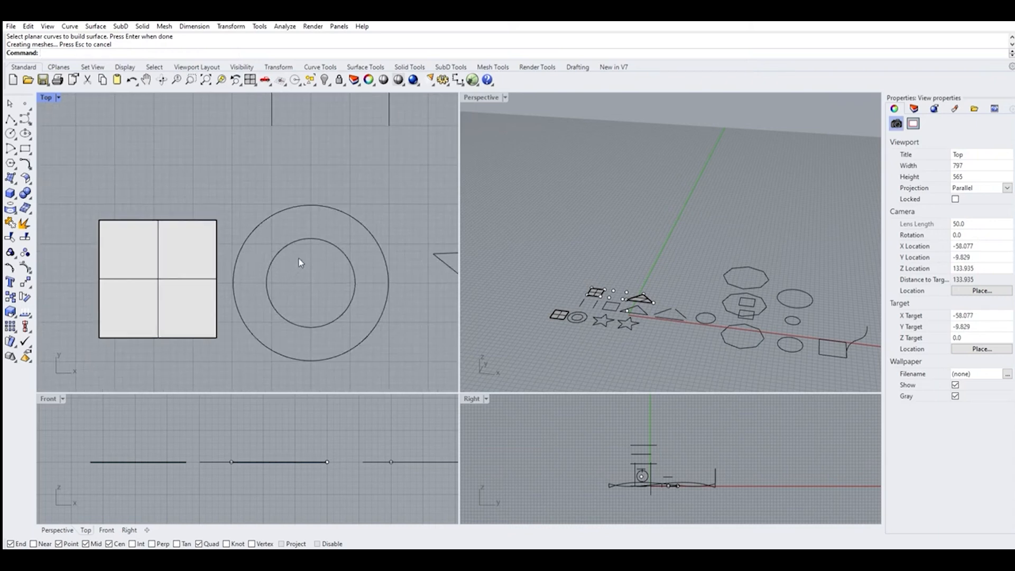
key("Return")
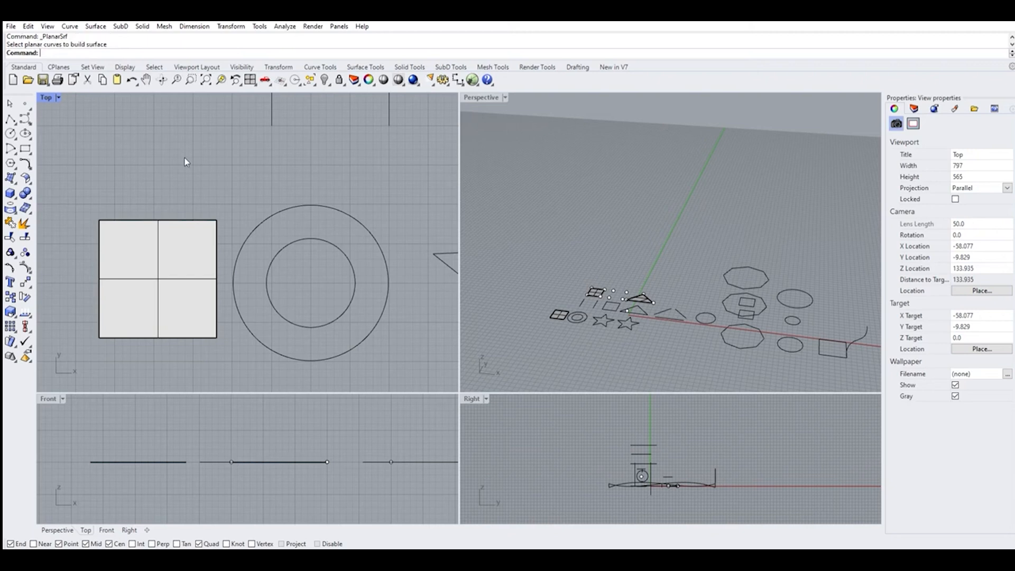
left_click(255, 221)
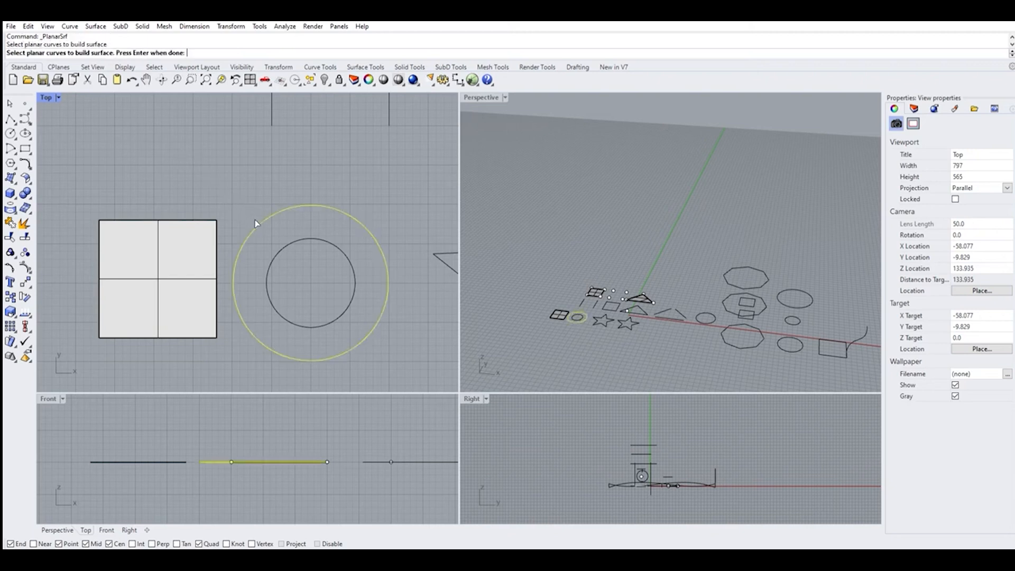
left_click(280, 243)
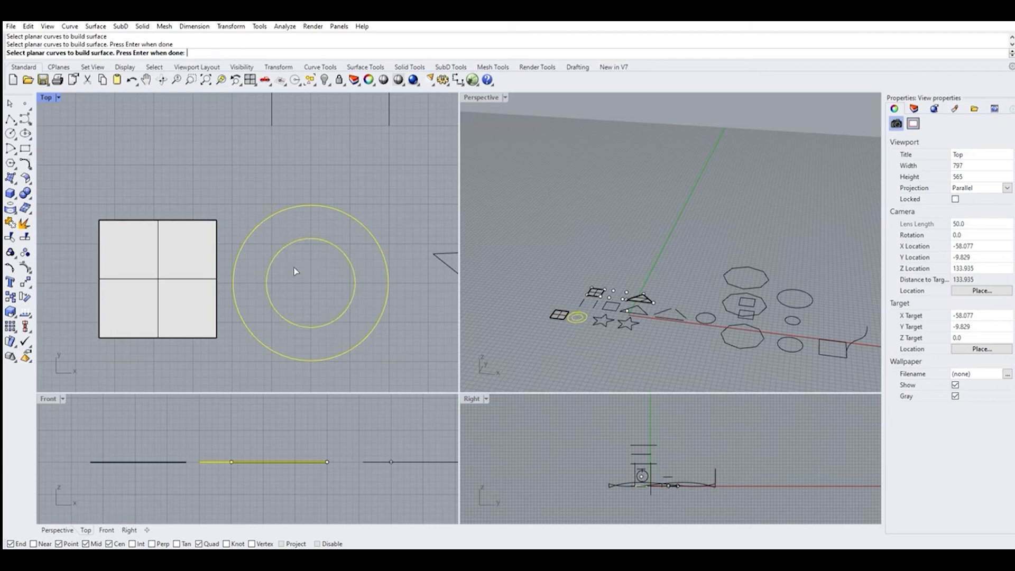
key("Return")
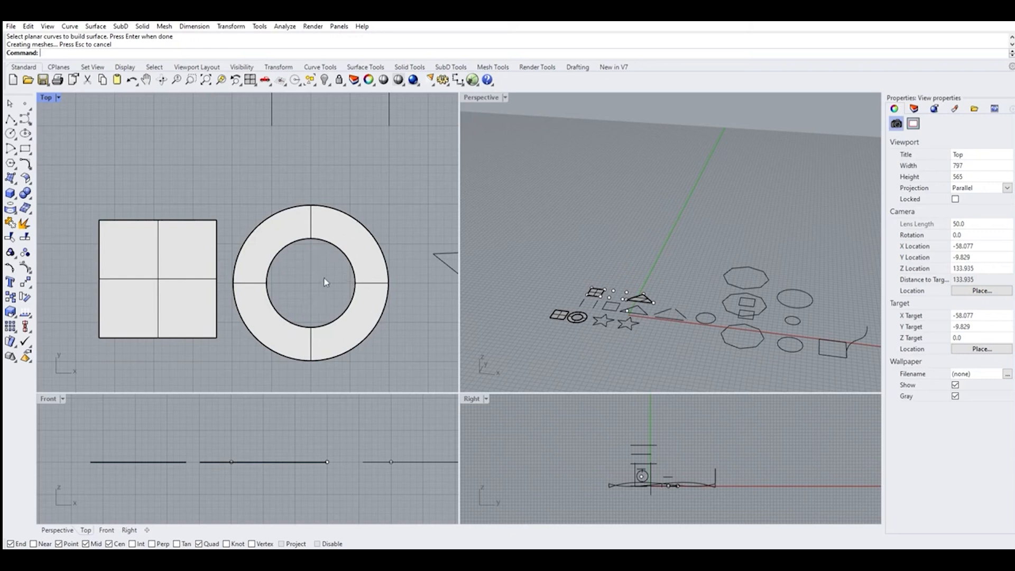
Delete the ring surface and create a surface from planar curves using only the outer circle.
left_click(374, 276)
key("Delete")
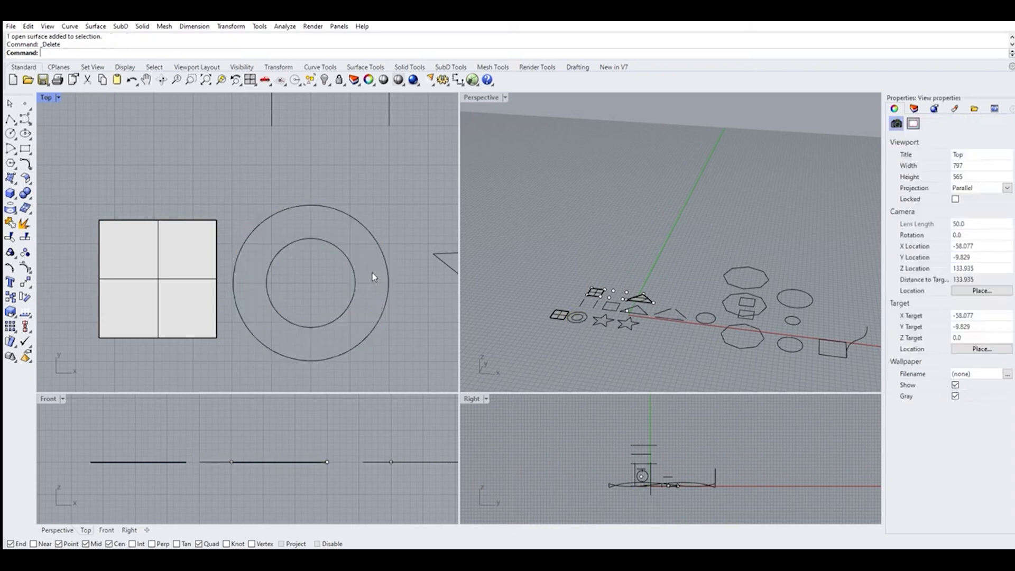
left_click(11, 177)
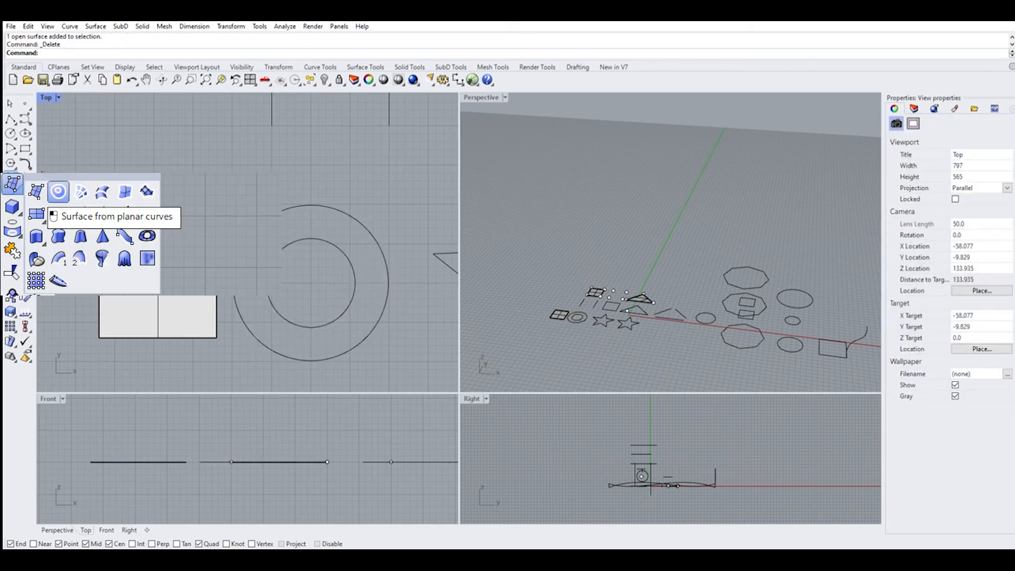
left_click(58, 191)
left_click(309, 206)
key("Return")
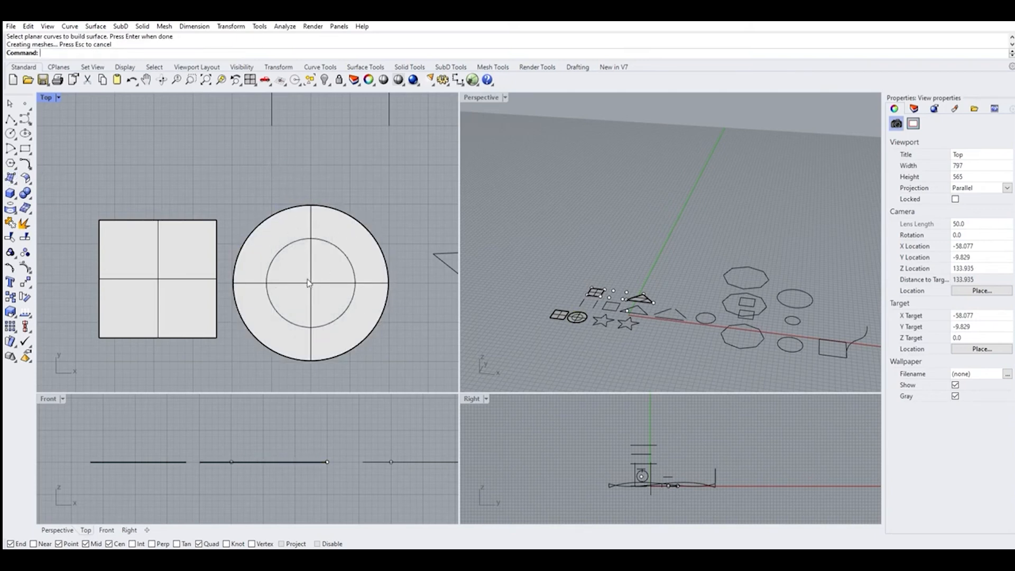
Trim the centre out of the disc with the inner circle, then delete the trimmed surface.
scroll(334, 253, "up", 1)
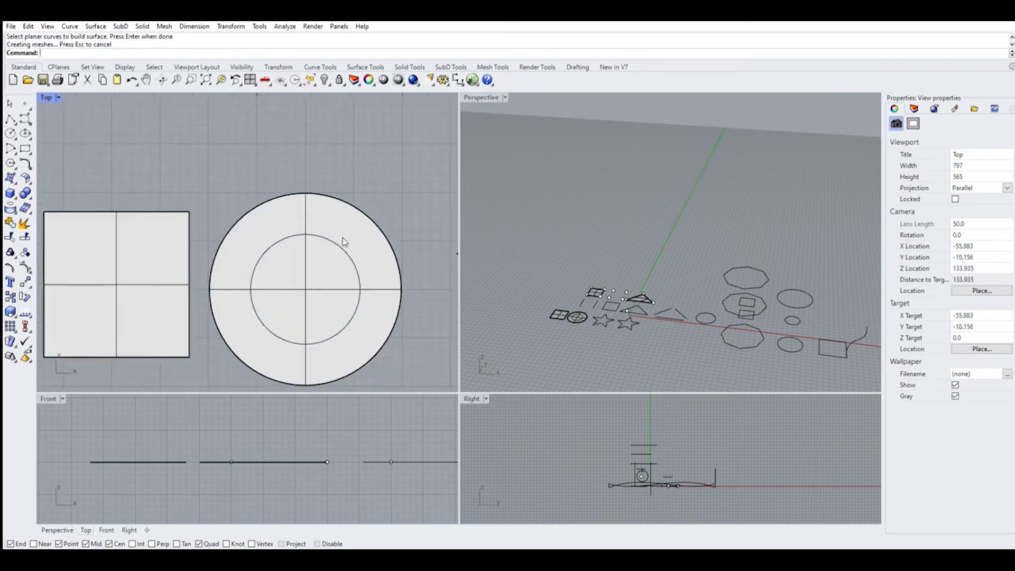
left_click(341, 239)
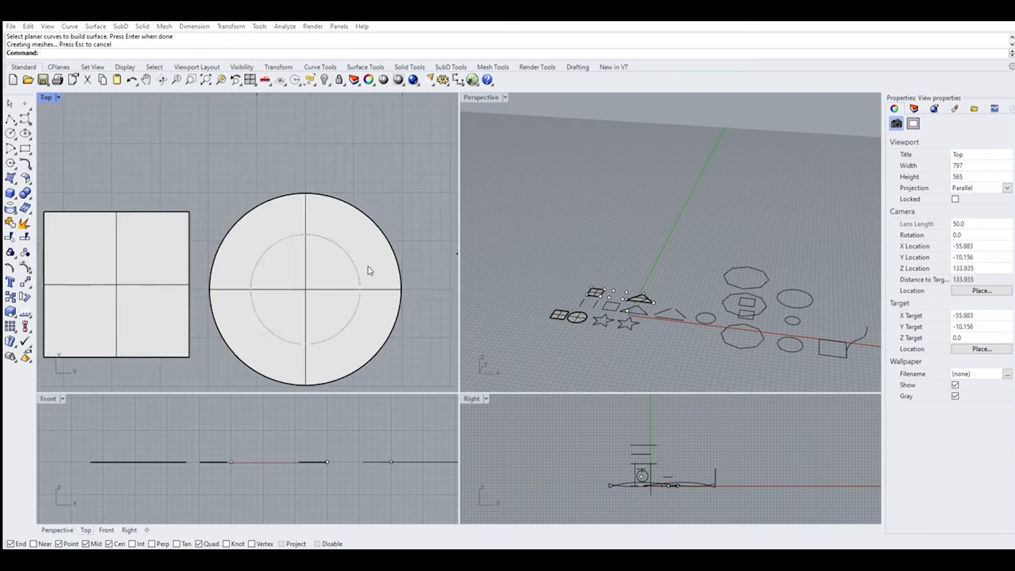
left_click(10, 234)
left_click(310, 290)
key("Return")
left_click(304, 215)
key("Delete")
scroll(299, 216, "down", 2)
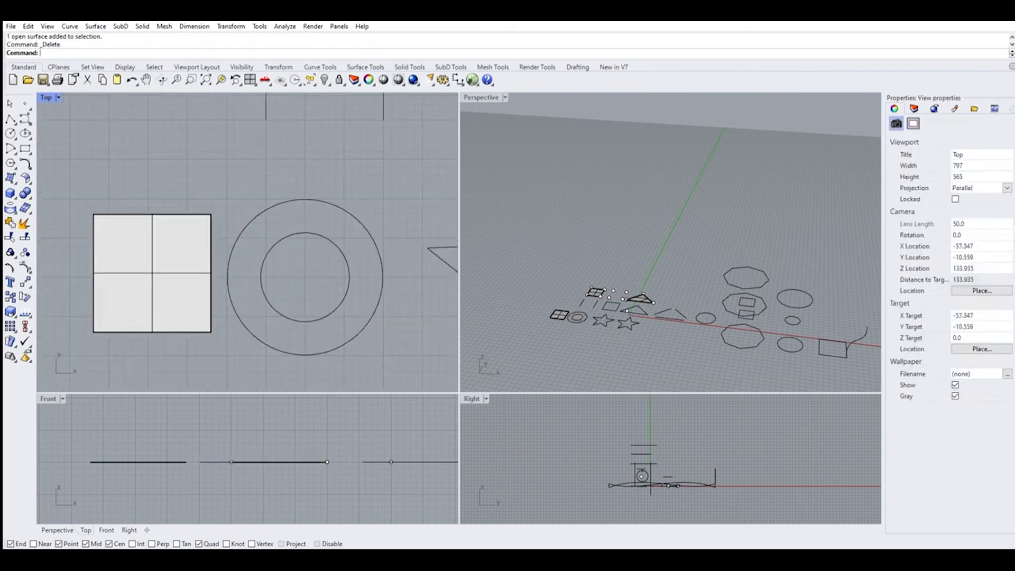
Build the ring surface again from the inner and outer circles with the planar curves command.
left_click(41, 172)
left_click(323, 233)
left_click(317, 199)
key("Return")
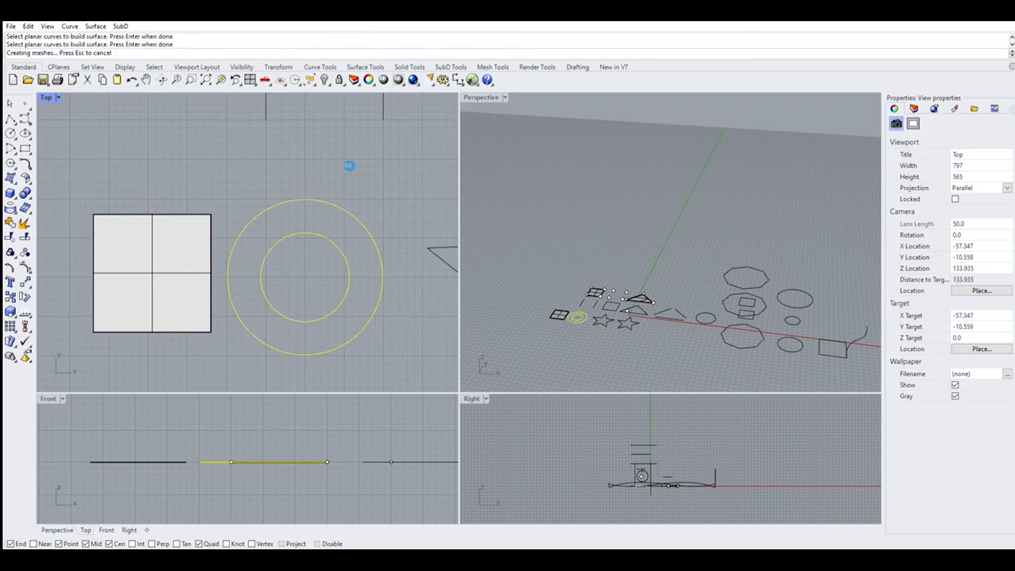
Create a surface from planar curves using the star outline next to the ring.
scroll(168, 208, "down", 5)
scroll(196, 214, "up", 3)
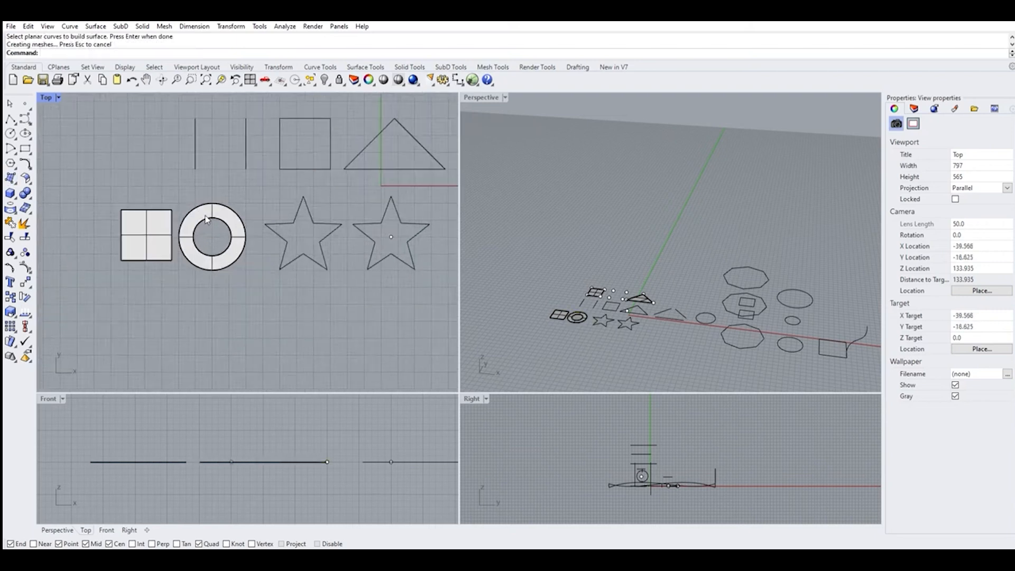
scroll(248, 221, "up", 3)
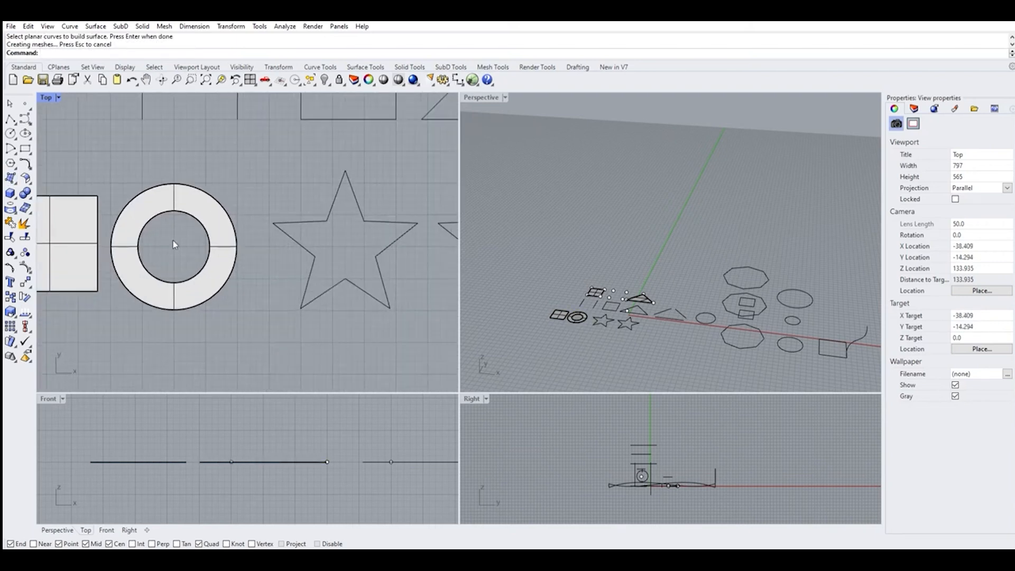
scroll(267, 227, "down", 2)
scroll(267, 228, "up", 2)
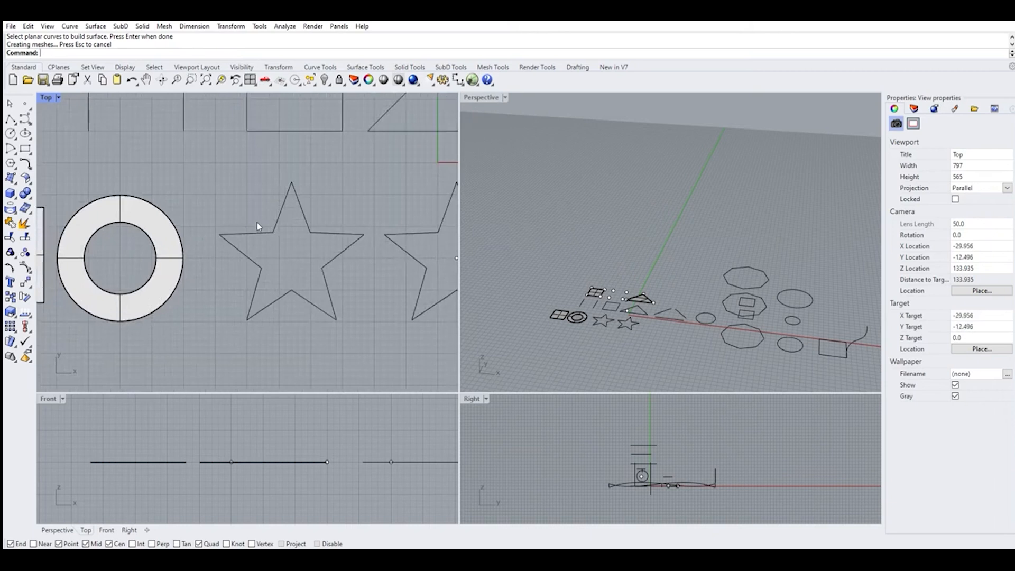
left_click(260, 231)
left_click(221, 189)
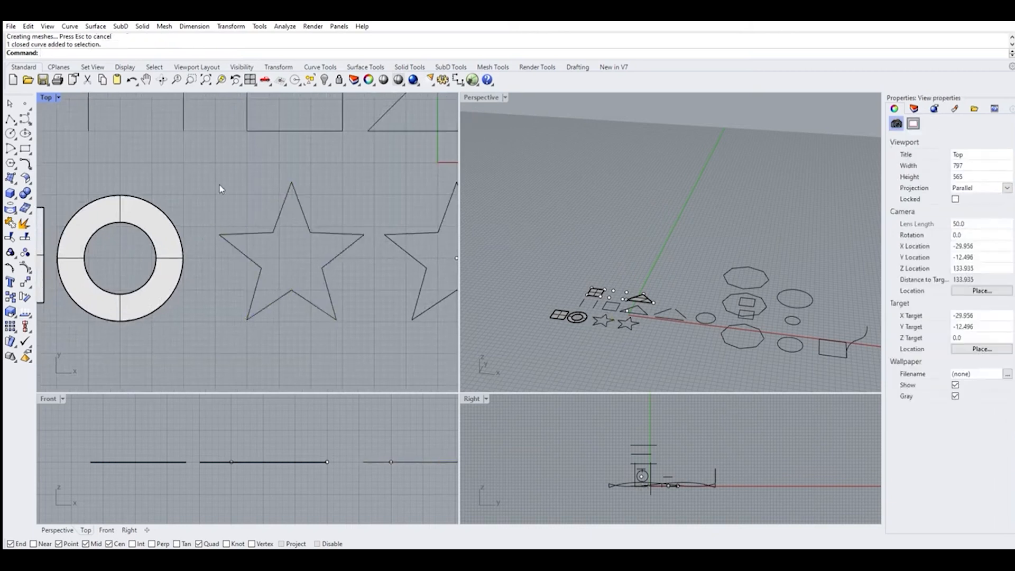
right_click(221, 189)
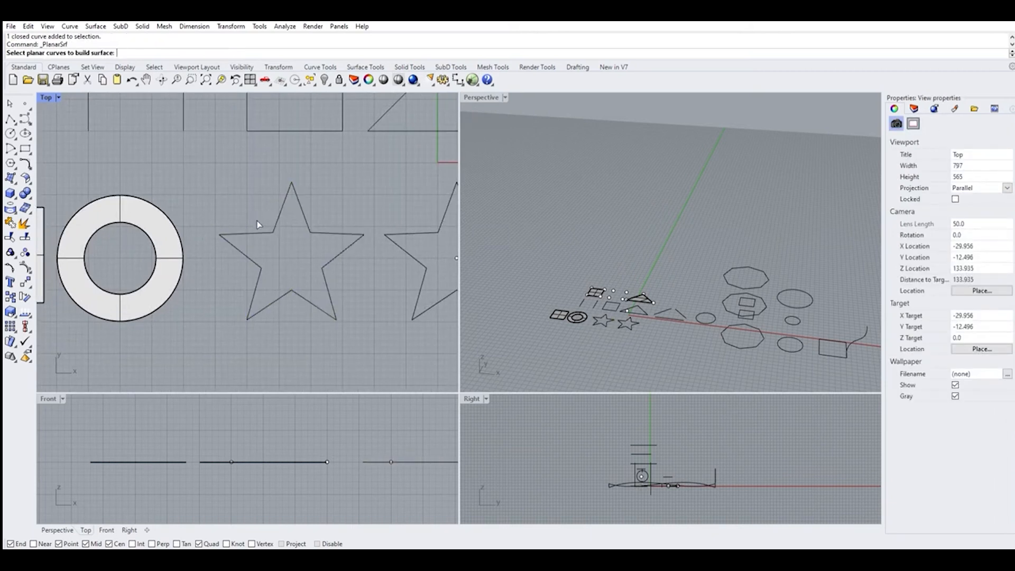
left_click(256, 227)
right_click(204, 169)
scroll(183, 198, "up", 2)
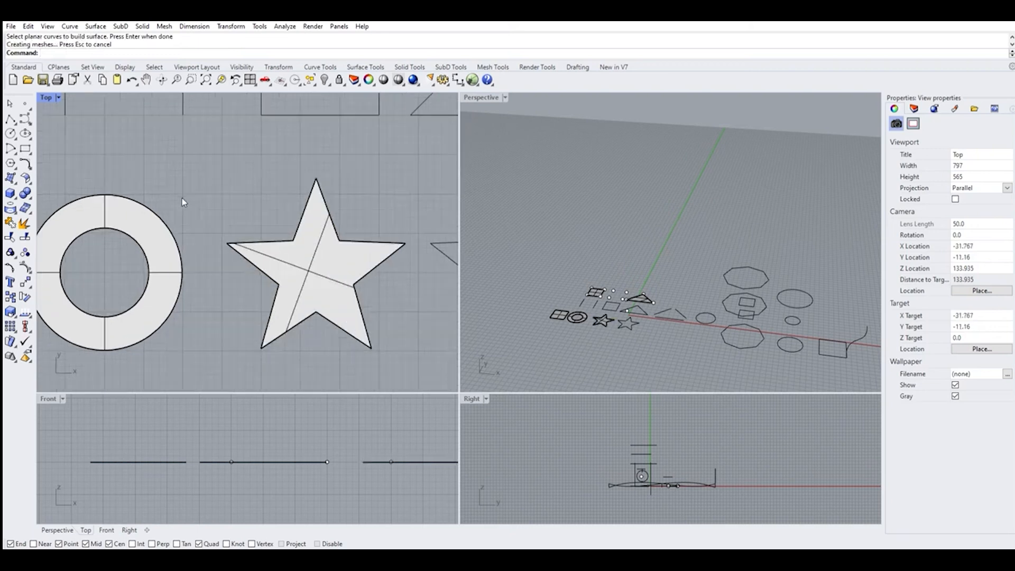
scroll(186, 201, "down", 6)
scroll(259, 233, "up", 4)
scroll(259, 233, "up", 3)
scroll(258, 238, "down", 8)
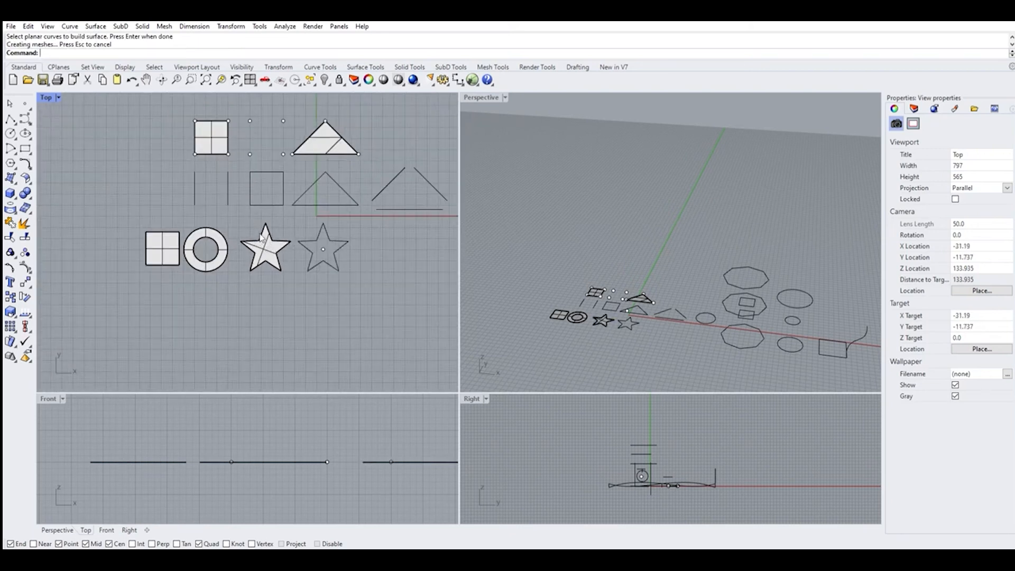
Start a Loft in the maximized Perspective view through the three stacked octagons, chosen from lowest to highest, and accept the selection.
left_click(18, 174)
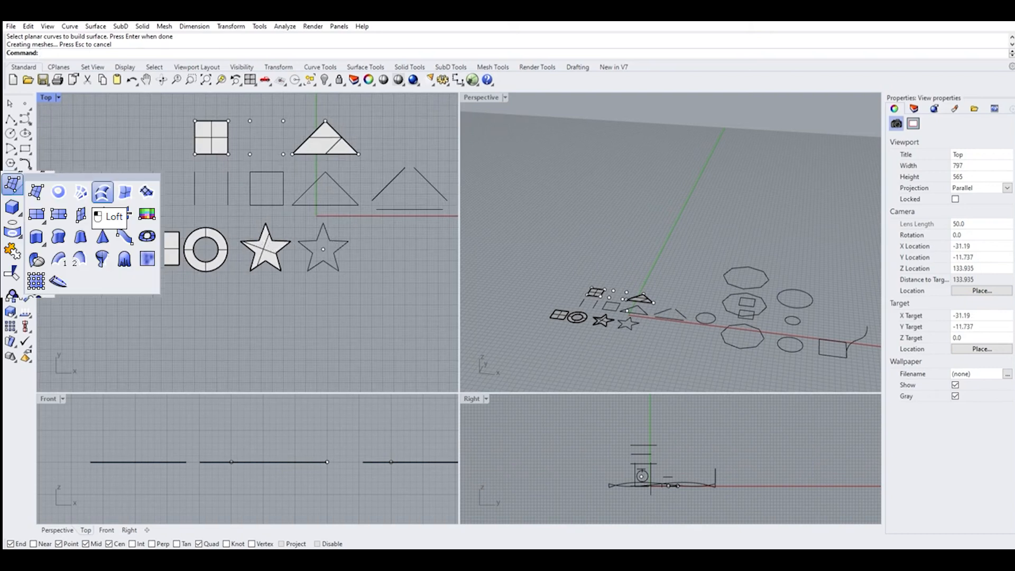
left_click(102, 192)
scroll(86, 227, "down", 2)
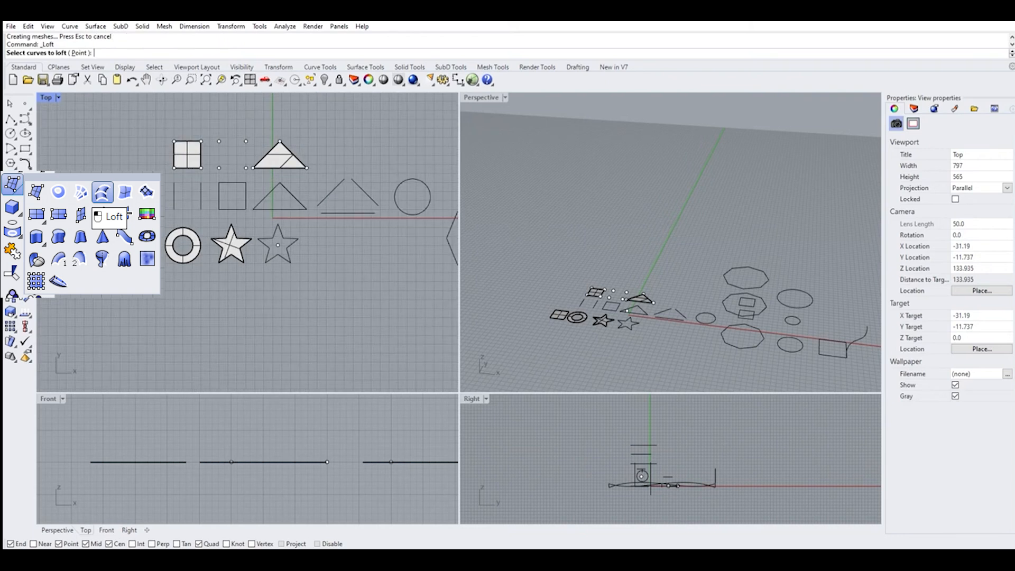
scroll(351, 243, "down", 5)
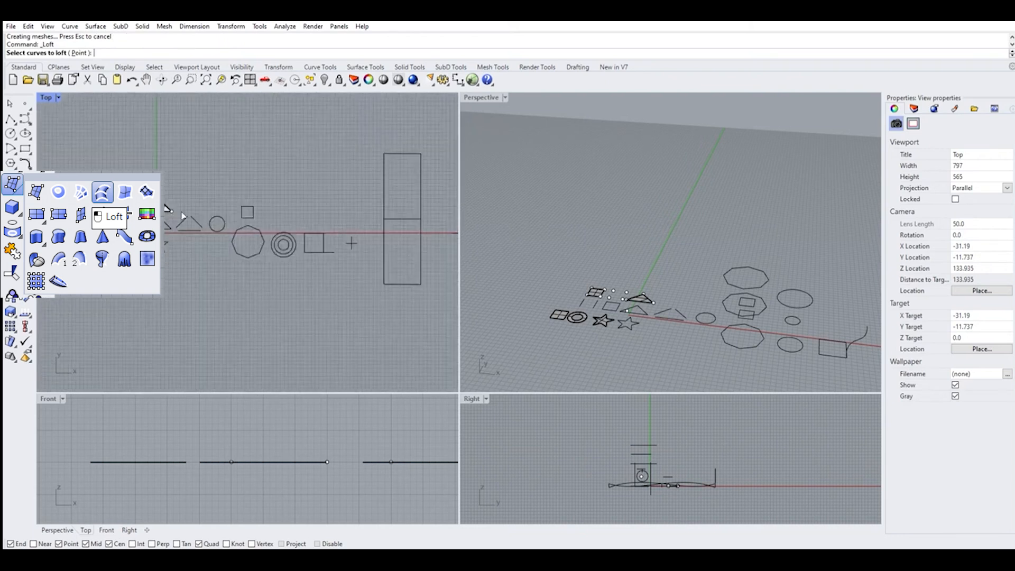
scroll(490, 137, "down", 3)
double_click(474, 96)
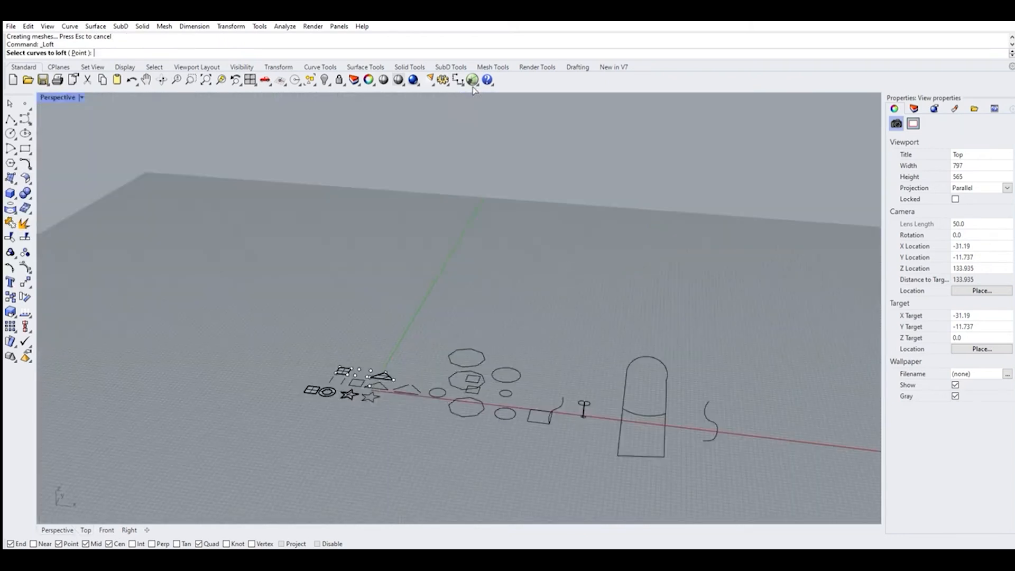
scroll(499, 424, "up", 3)
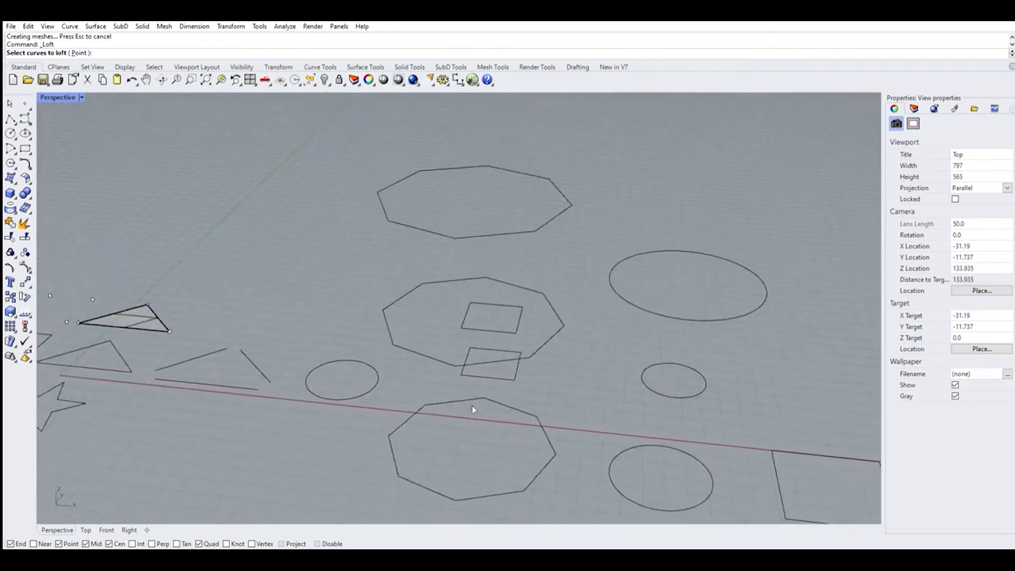
right_click_drag(474, 389, 452, 376)
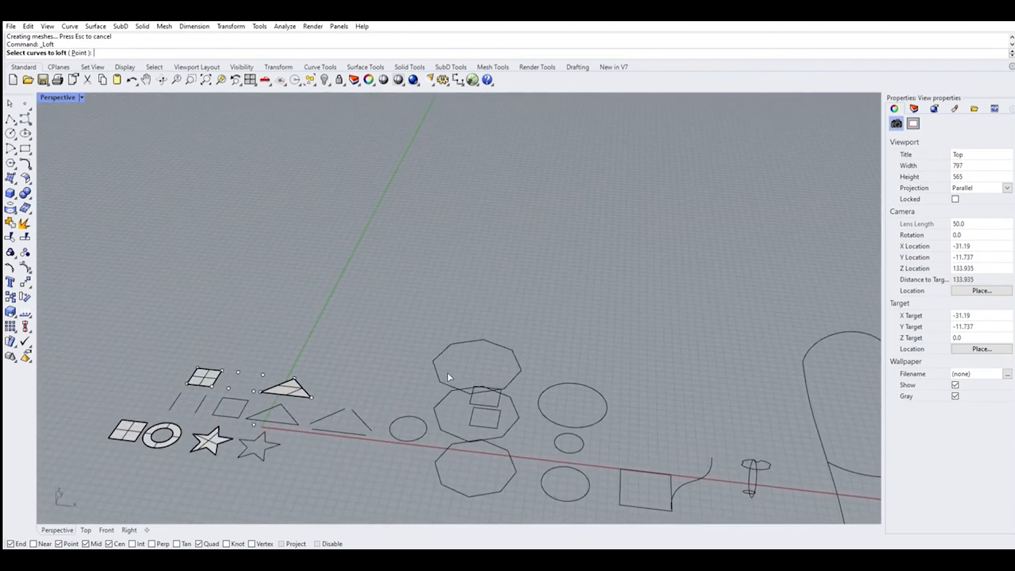
scroll(453, 455, "down", 5)
scroll(444, 347, "up", 8)
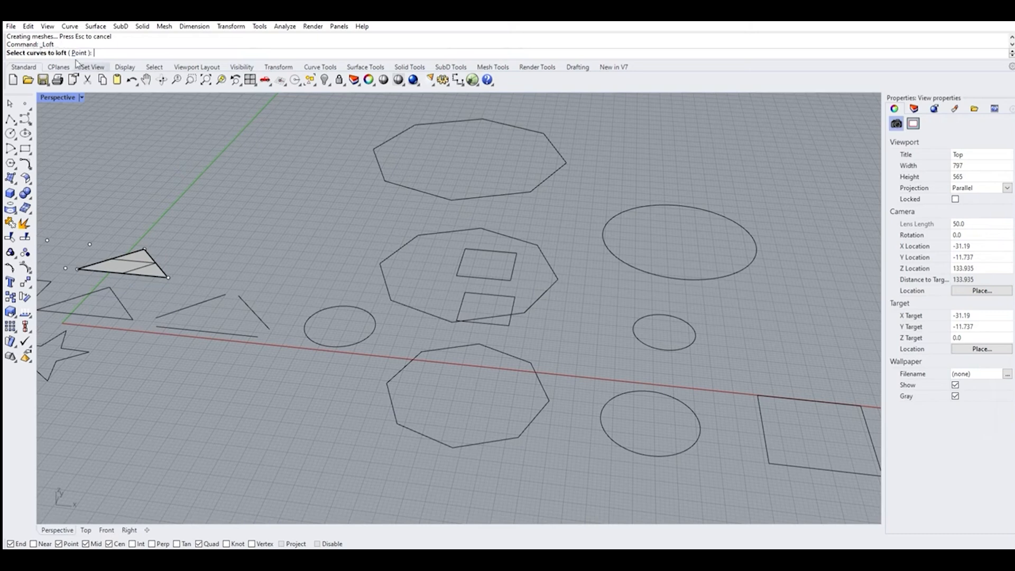
left_click(391, 397)
left_click(395, 294)
left_click(394, 181)
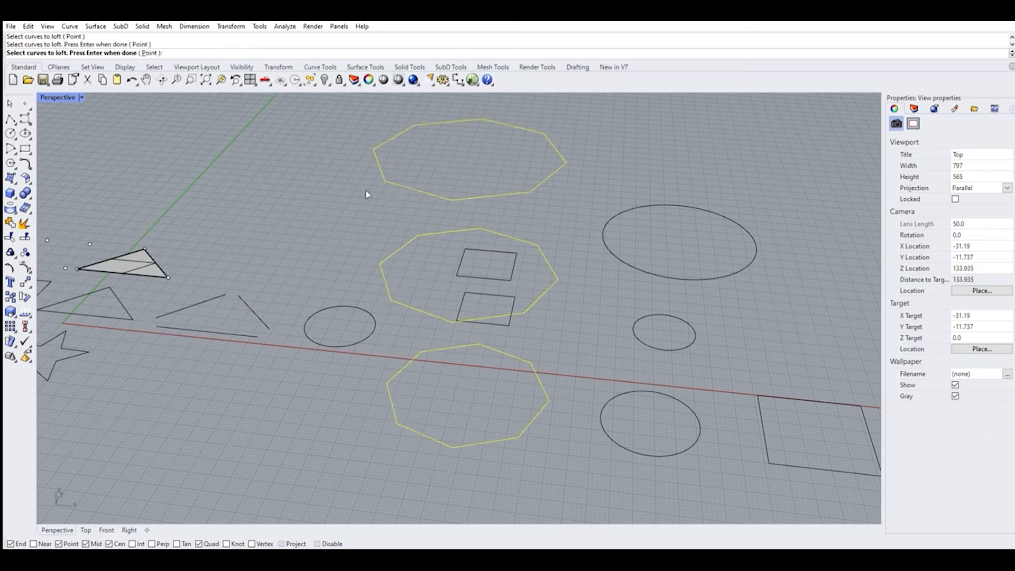
key("Return")
Restore the four-viewport layout and examine the loft seam points and direction arrows on the three octagons.
mouse_move(383, 220)
right_mouse_down()
mouse_move(370, 227)
mouse_move(413, 231)
mouse_move(394, 226)
right_mouse_up()
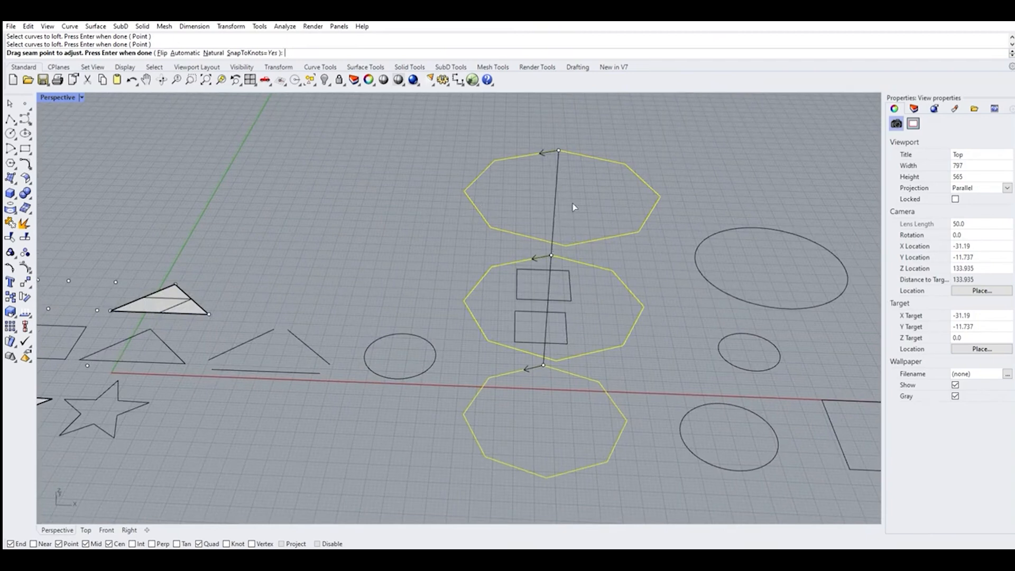
scroll(546, 301, "down", 2)
scroll(543, 322, "up", 6)
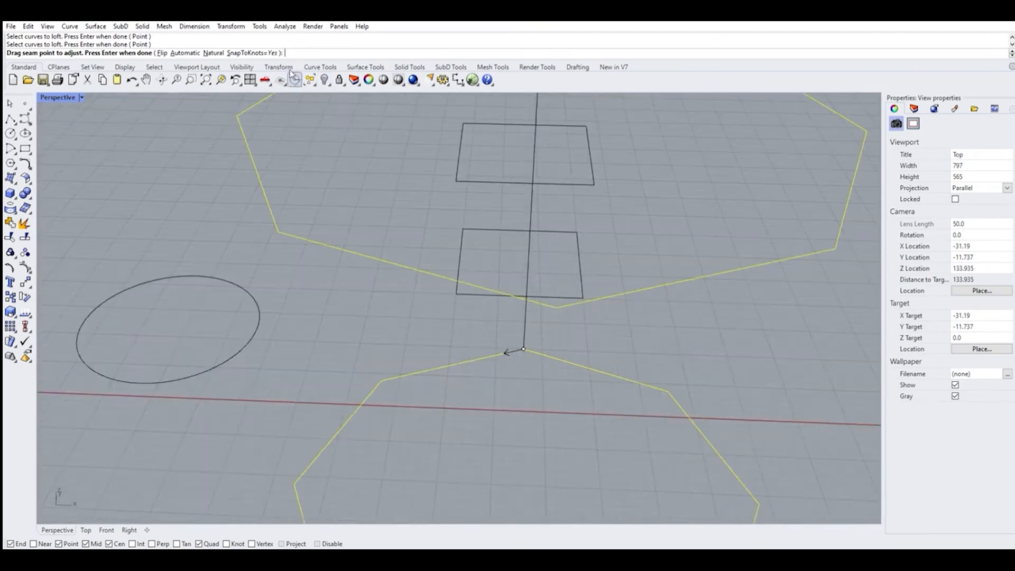
left_click(250, 80)
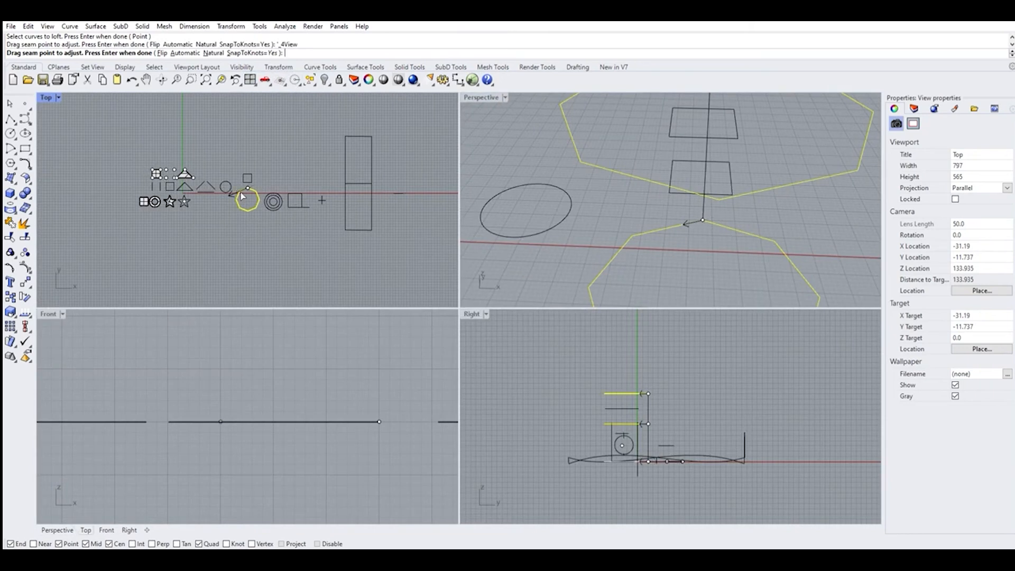
scroll(249, 195, "up", 6)
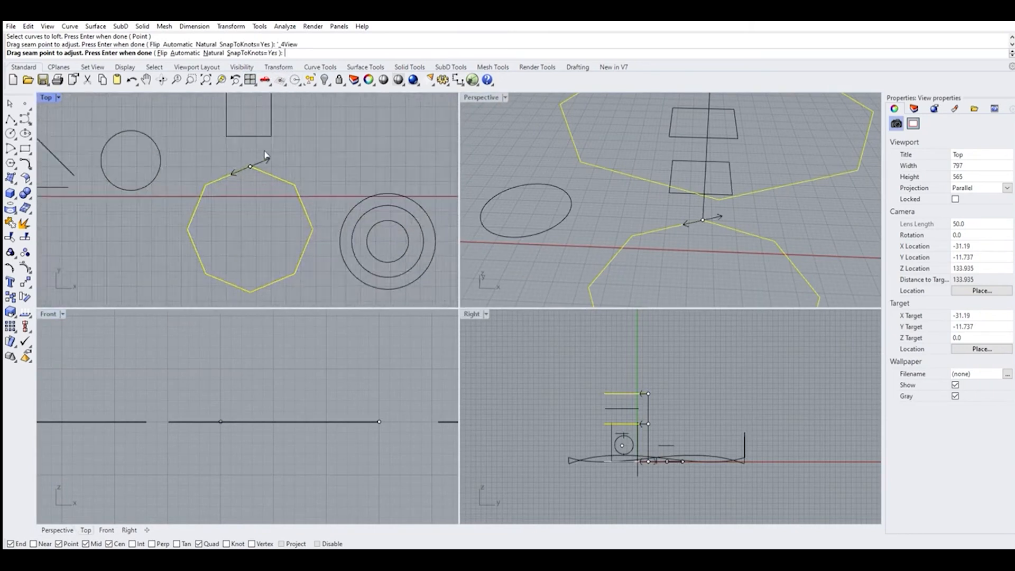
scroll(251, 163, "up", 3)
scroll(698, 212, "down", 6)
scroll(711, 193, "up", 4)
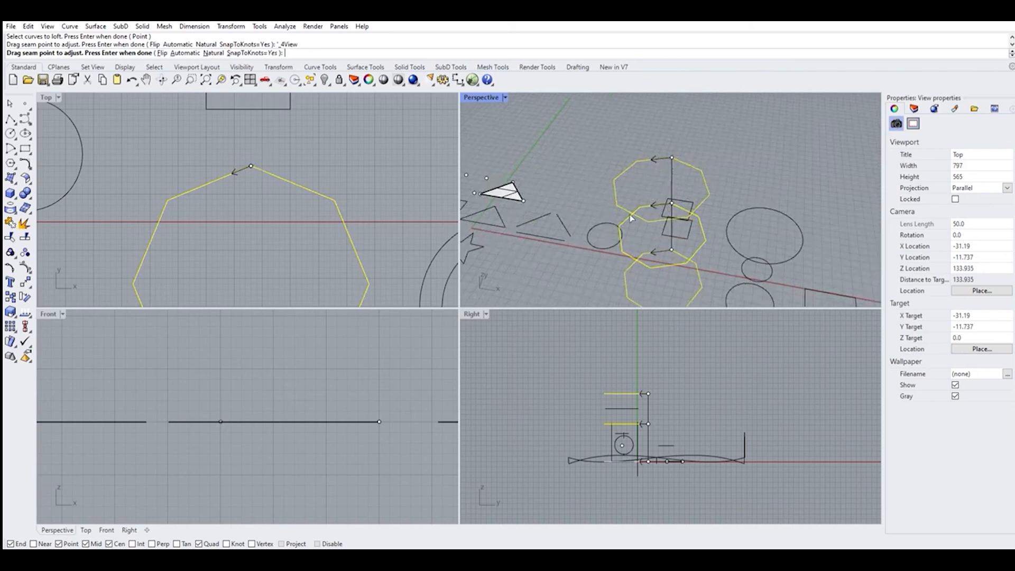
scroll(358, 148, "up", 2)
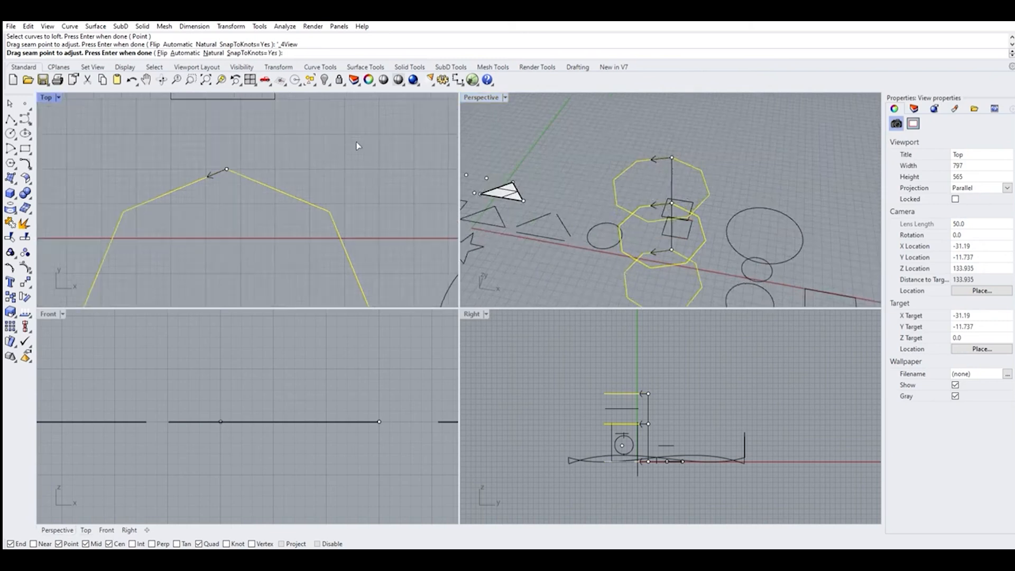
scroll(359, 145, "down", 3)
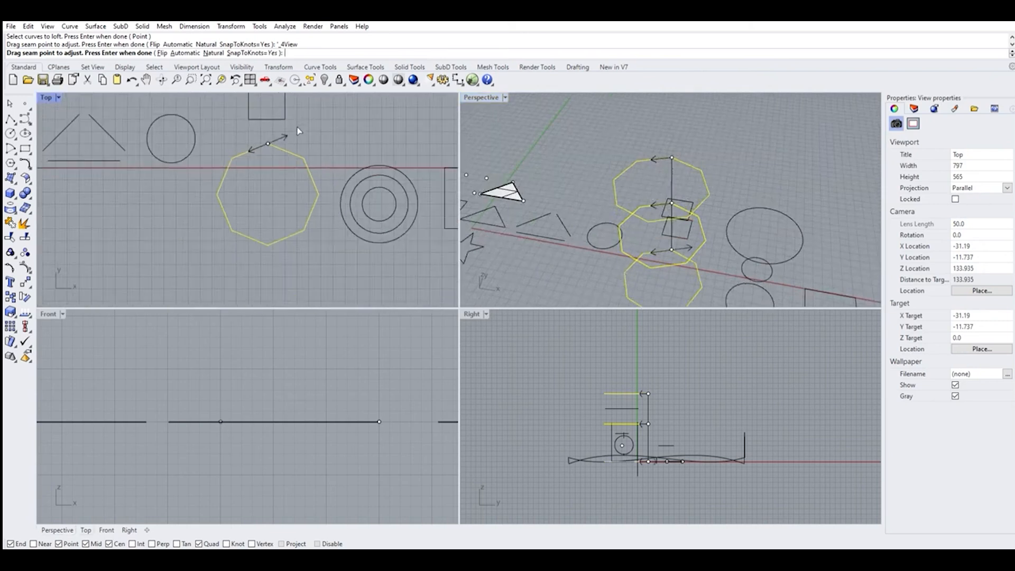
Accept the aligned seam points and finish the loft through the three octagons.
key("Return")
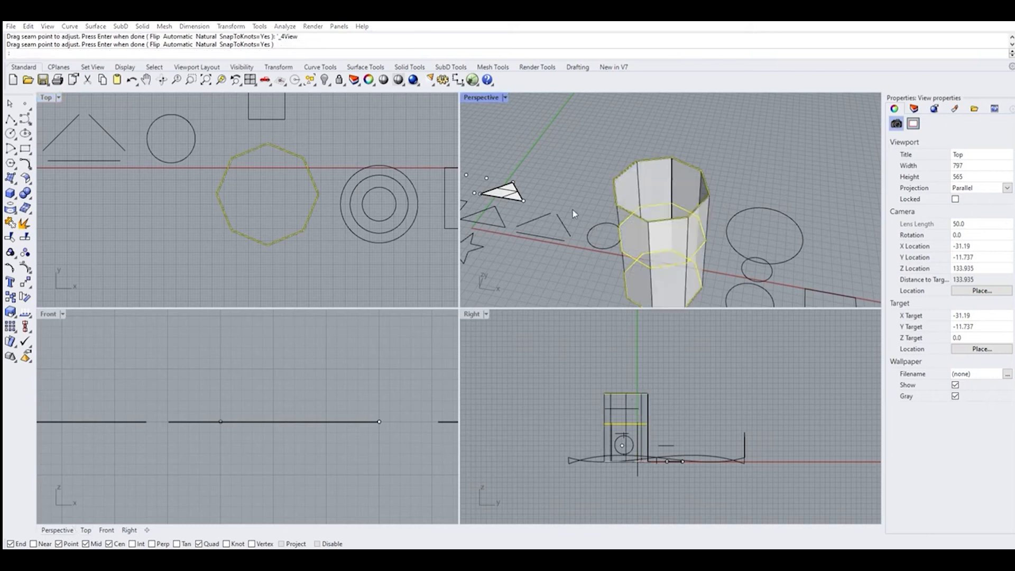
left_click(492, 354)
right_click_drag(650, 283, 629, 255)
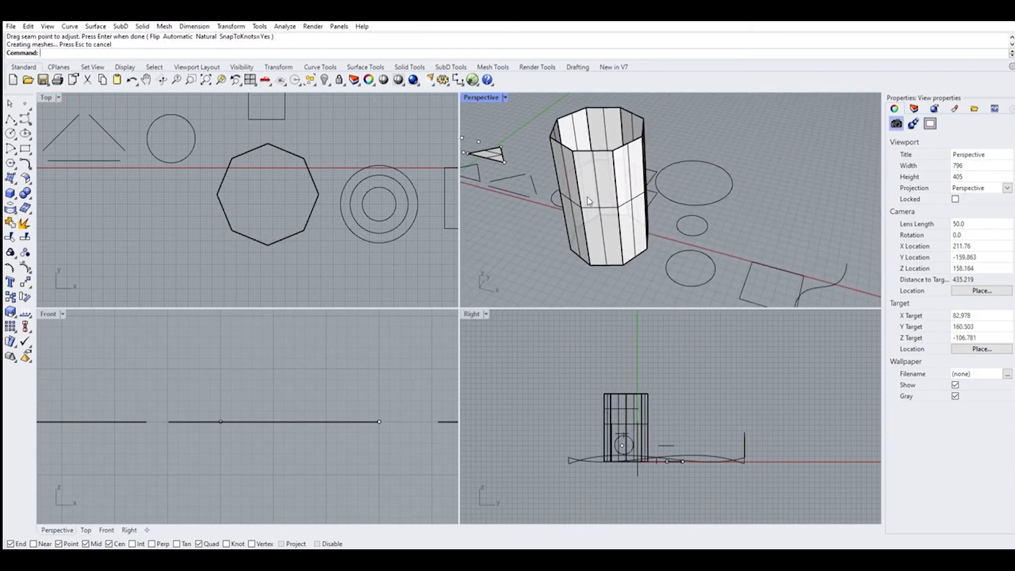
Delete the straight lofted polysurface, keeping the three octagon curves.
left_click(588, 201)
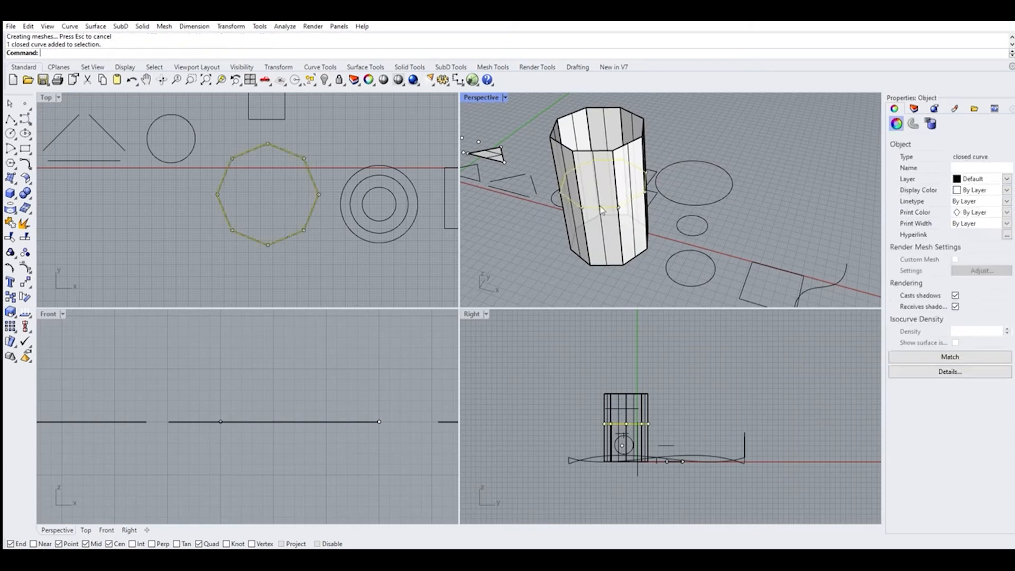
left_click(593, 234)
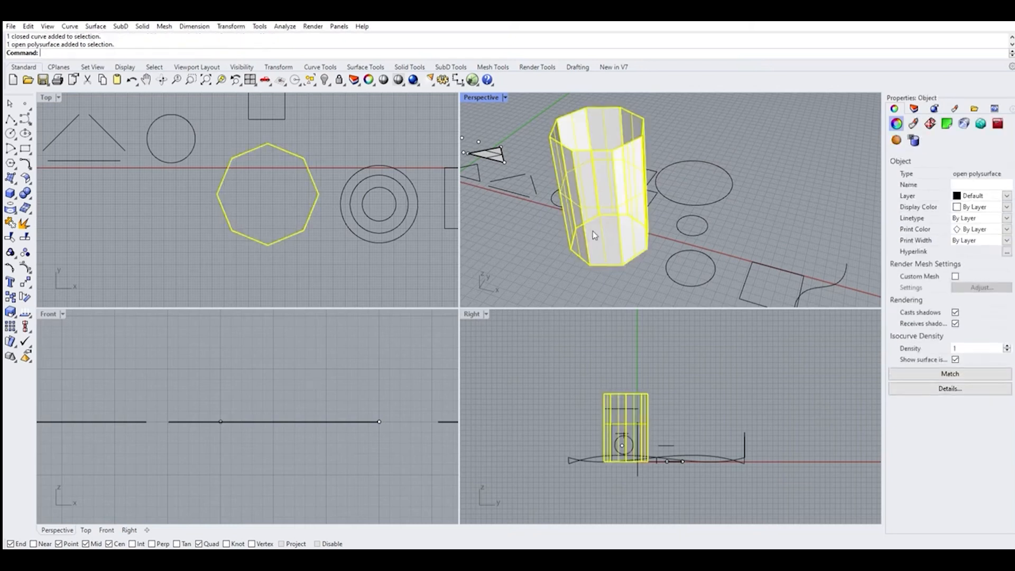
left_click(554, 270)
left_click(583, 244)
key("Delete")
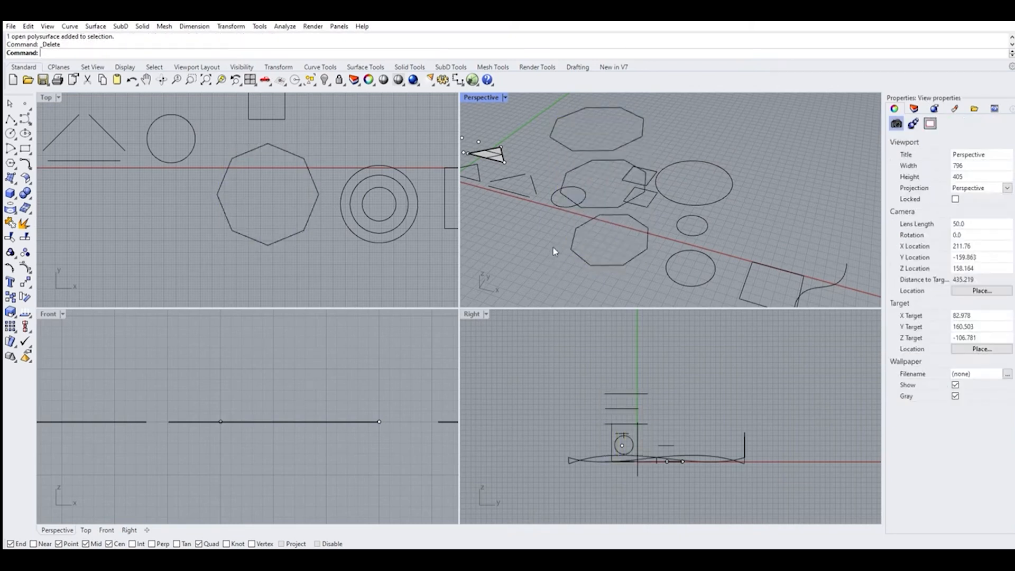
Start another Loft through the three octagons from lowest to highest and accept the selection.
right_click(179, 209)
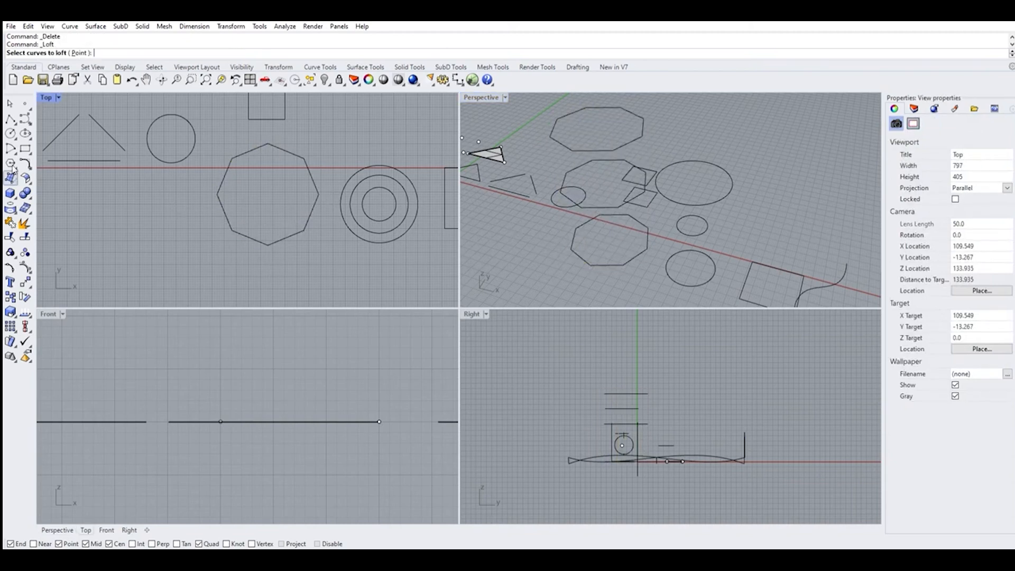
left_click(69, 174)
left_click(603, 254)
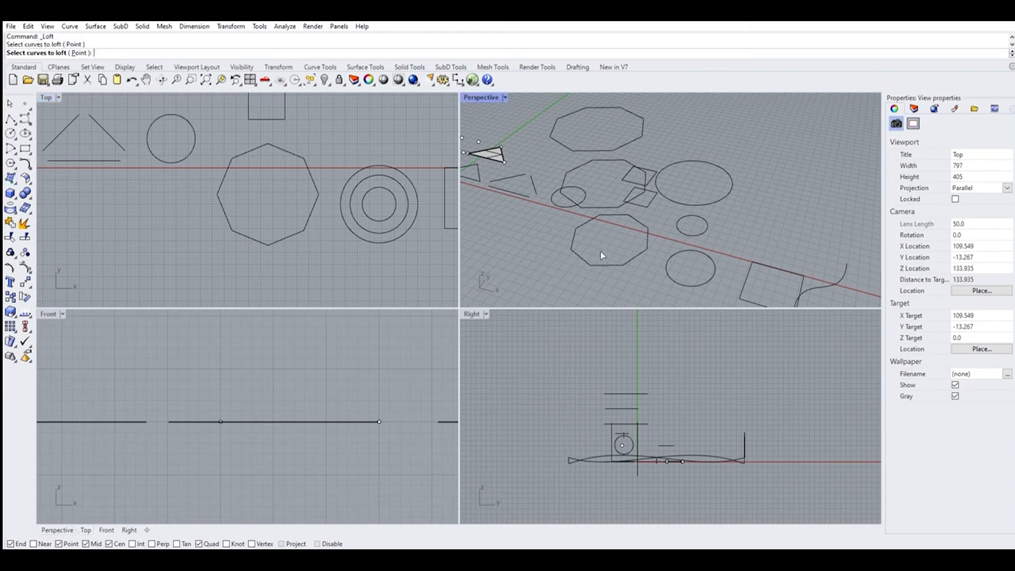
left_click(601, 204)
left_click(606, 149)
key("Return")
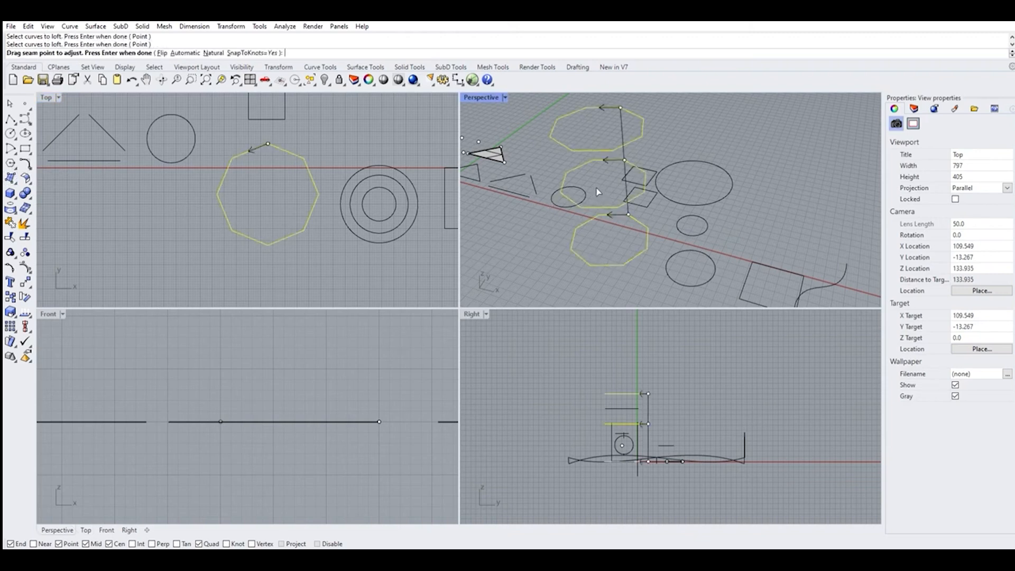
Move the lowest octagon's seam point to the adjacent corner in the direction of its arrow.
scroll(610, 214, "up", 5)
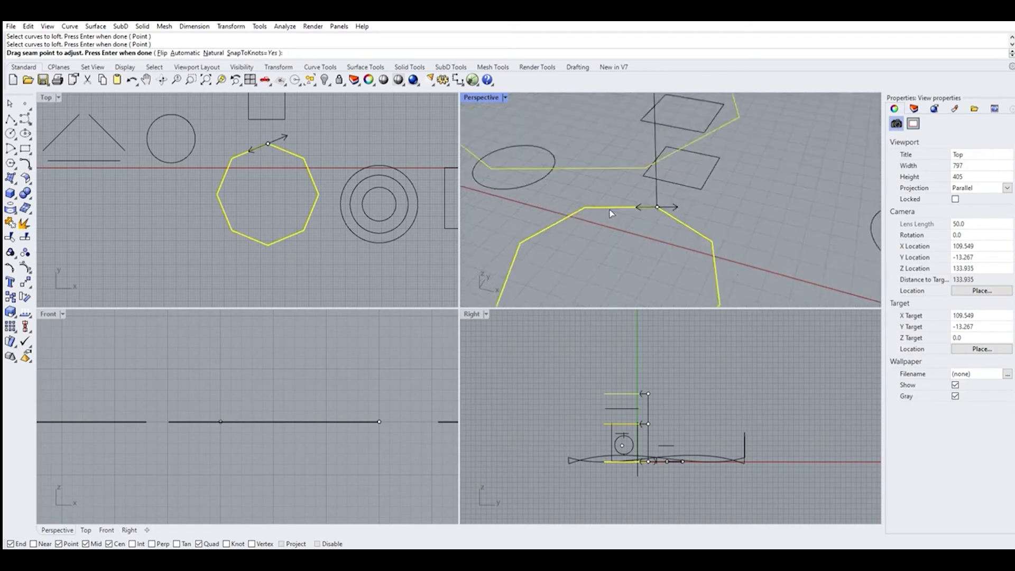
left_click(659, 202)
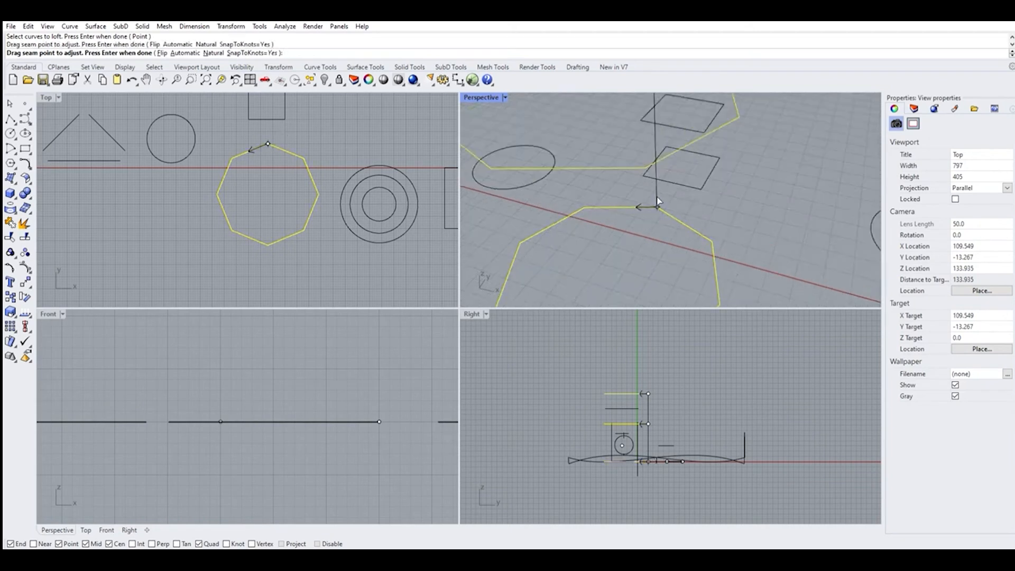
scroll(641, 197, "down", 8)
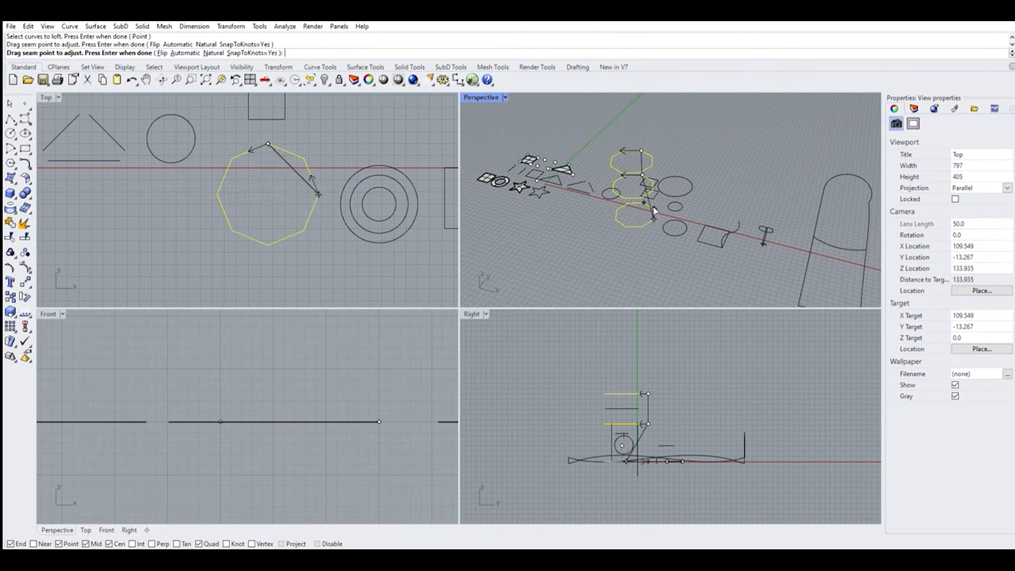
scroll(616, 202, "up", 8)
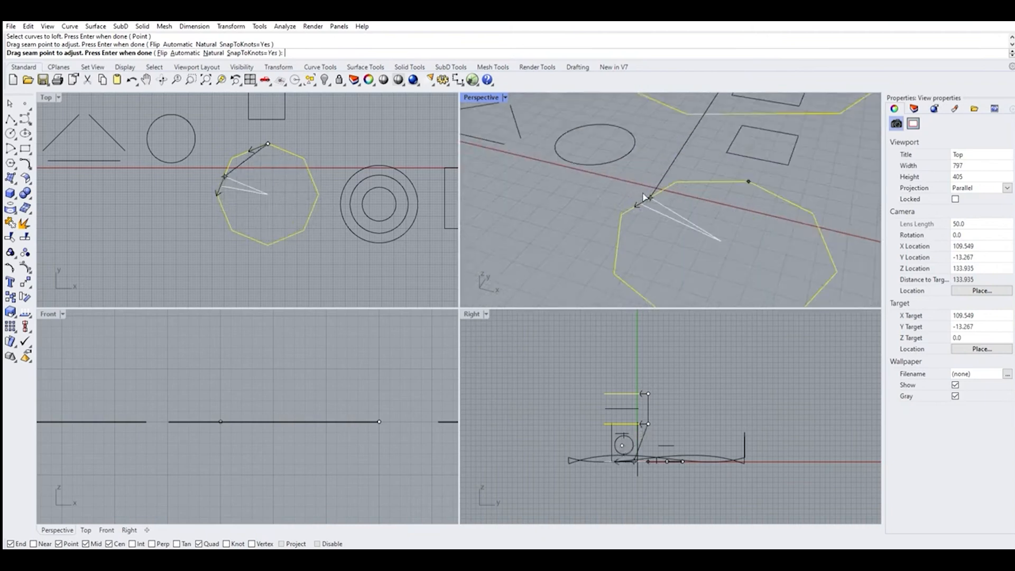
left_click(674, 175)
scroll(656, 211, "down", 6)
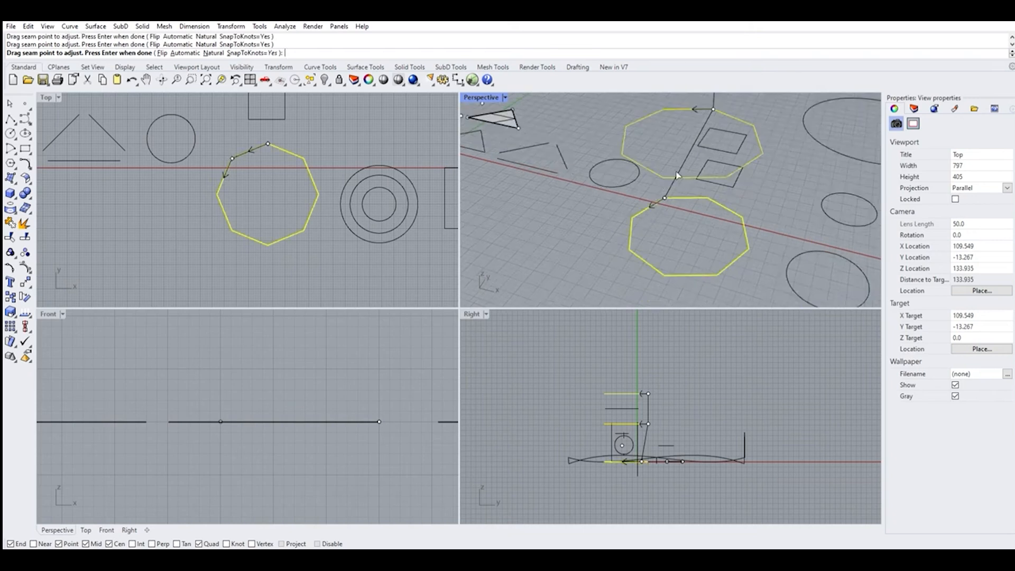
Move the highest octagon's seam point one corner in the same direction and accept the seams.
scroll(689, 196, "up", 3)
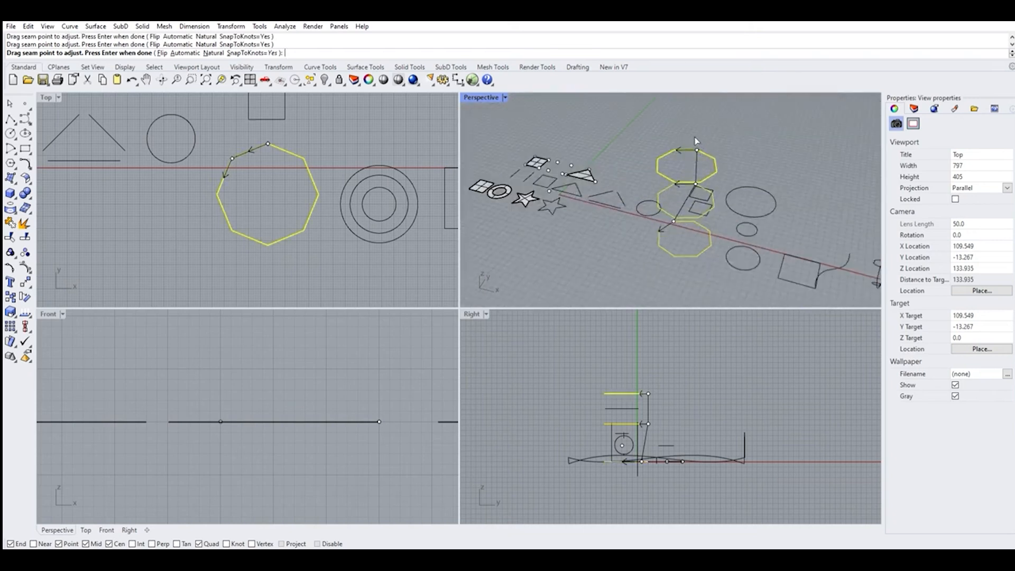
left_click_drag(696, 140, 677, 142)
key("Return")
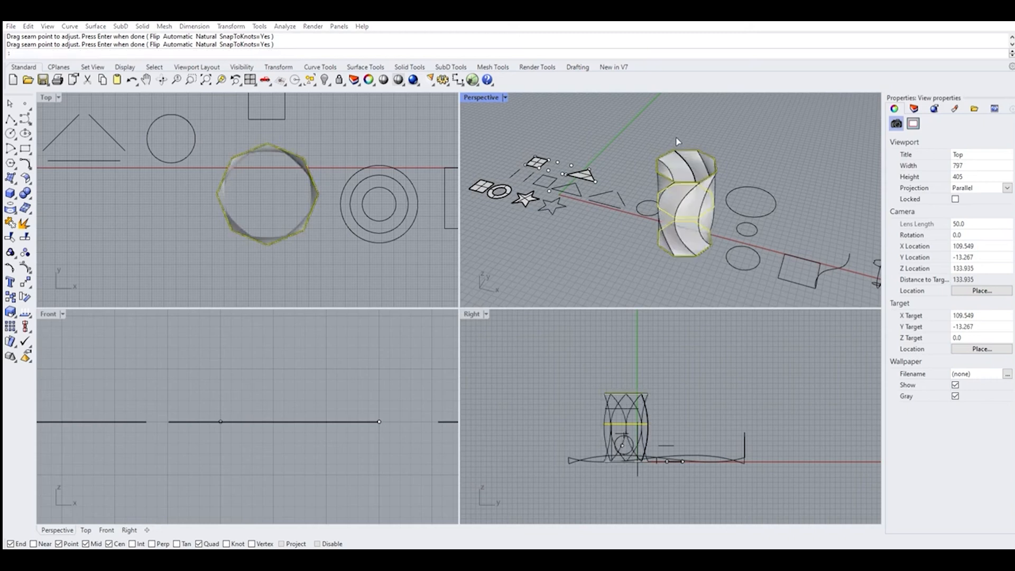
Finish the twisted loft and examine its curved faces from several angles in the Perspective view.
scroll(664, 209, "up", 6)
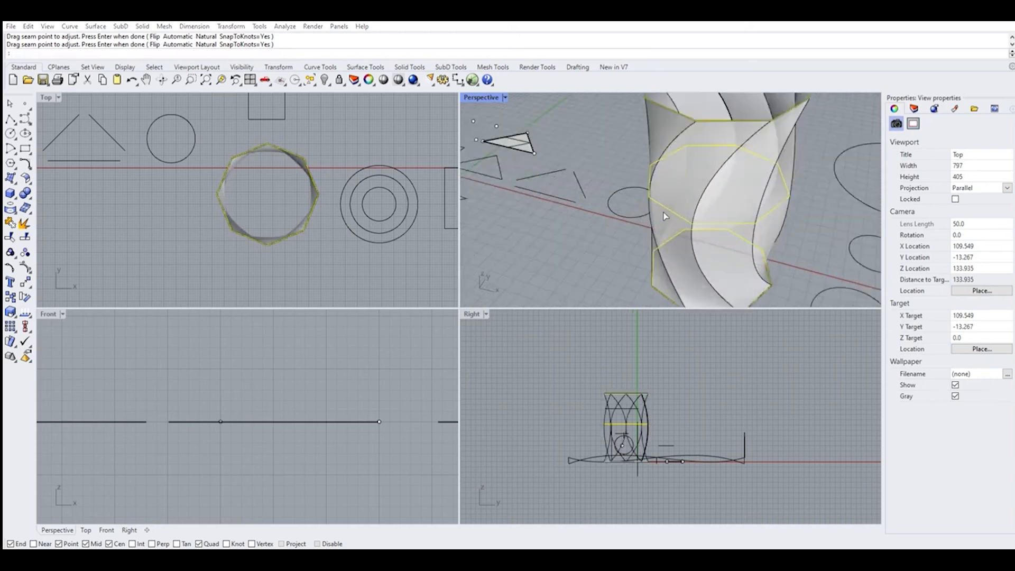
right_click_drag(664, 213, 698, 203)
scroll(668, 242, "down", 6)
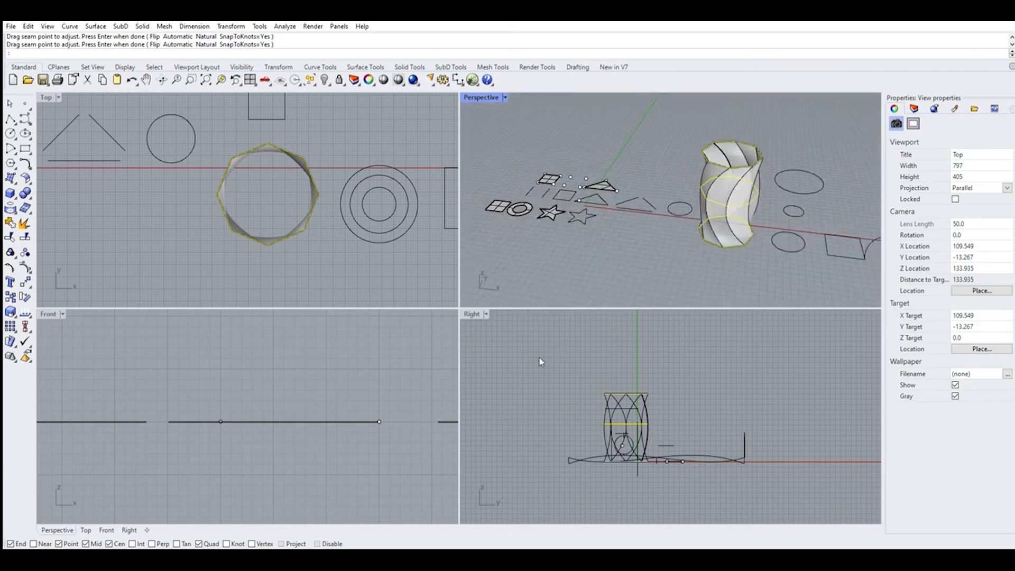
left_click(489, 353)
scroll(713, 199, "up", 3)
right_click_drag(766, 187, 749, 199)
scroll(778, 198, "up", 4)
scroll(710, 191, "down", 4)
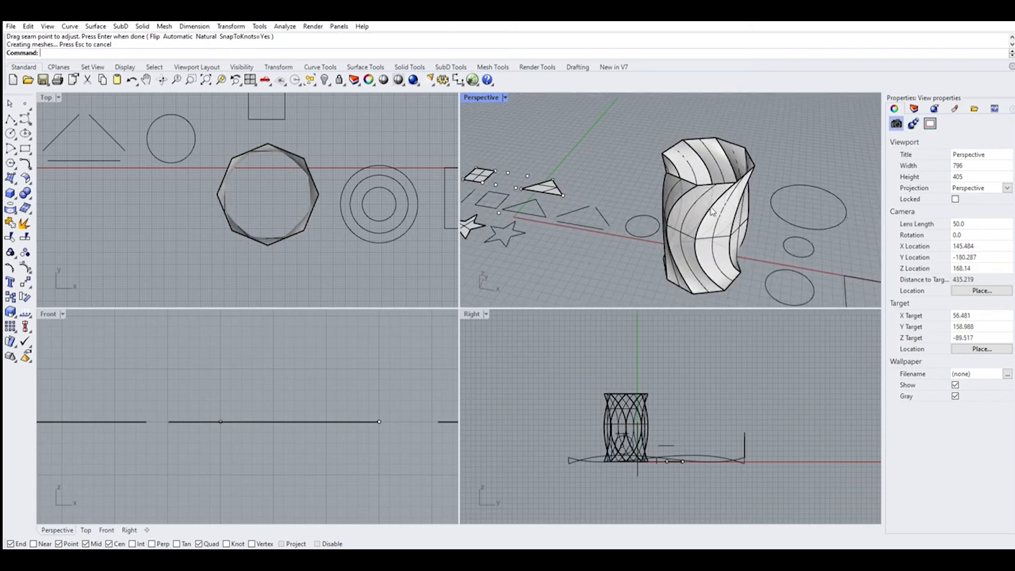
left_click(716, 235)
key("Delete")
key("ctrl+z")
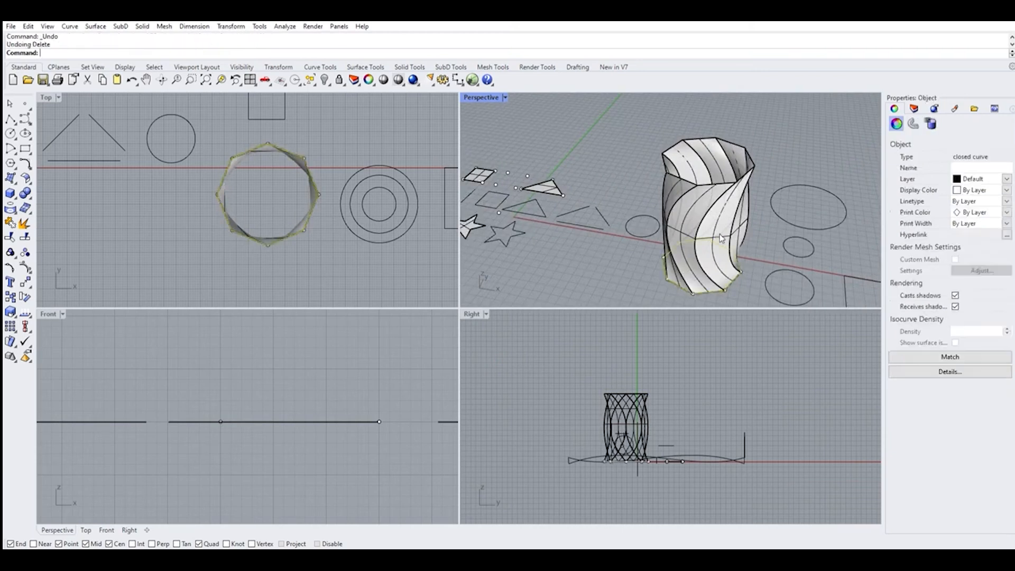
Cancel the repeated Loft command and delete the twisted polysurface.
left_click(713, 194)
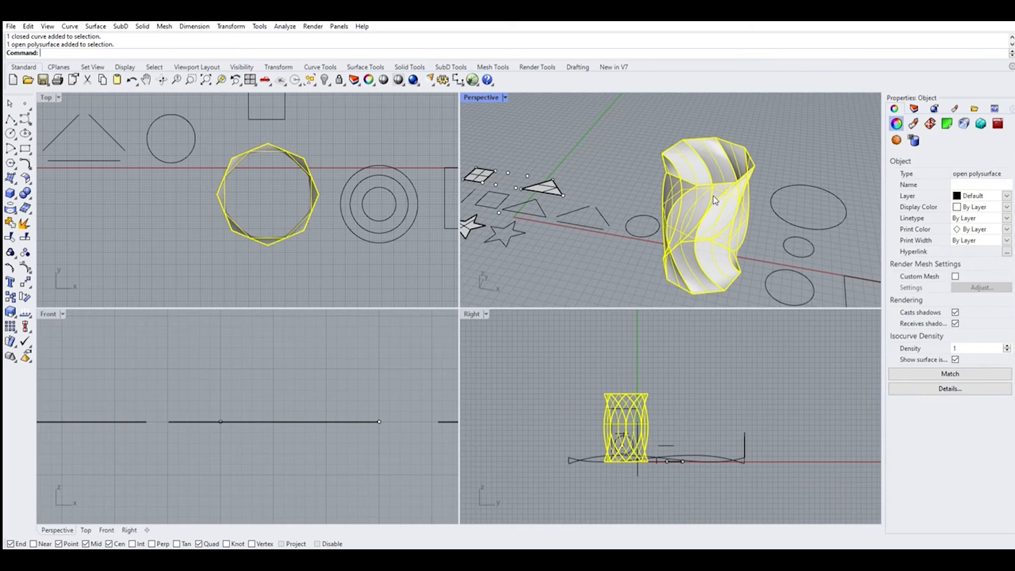
right_click(654, 215)
key("ctrl+z")
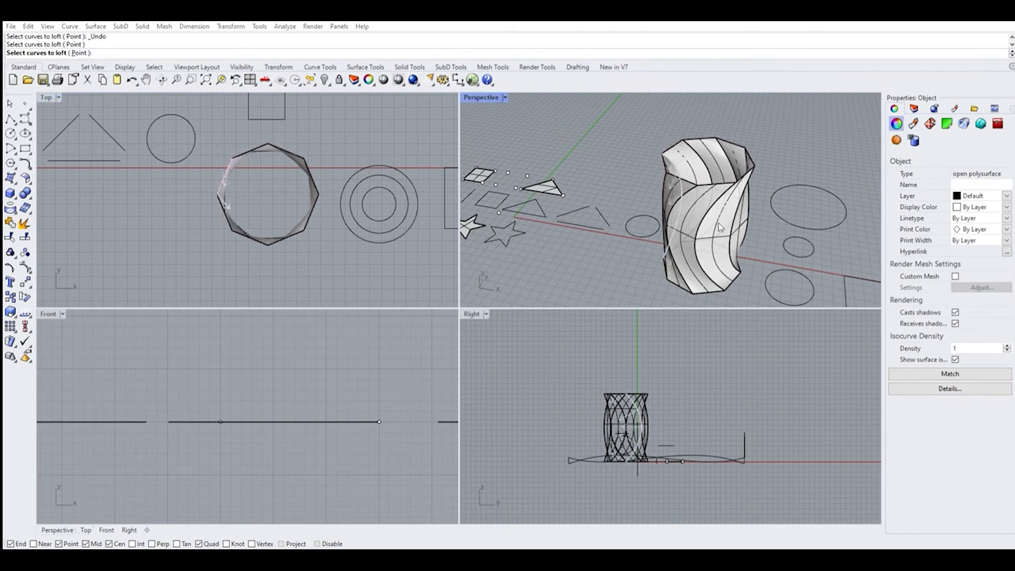
key("Escape")
left_click(690, 264)
key("Delete")
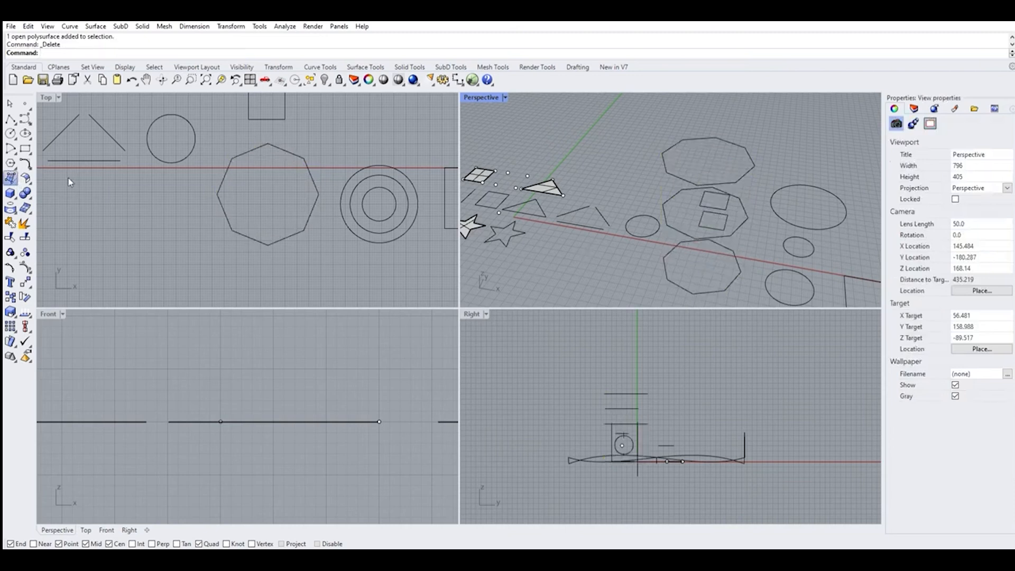
Repeat the Loft command on the lowest, middle and highest octagons and accept the selection.
key("Return")
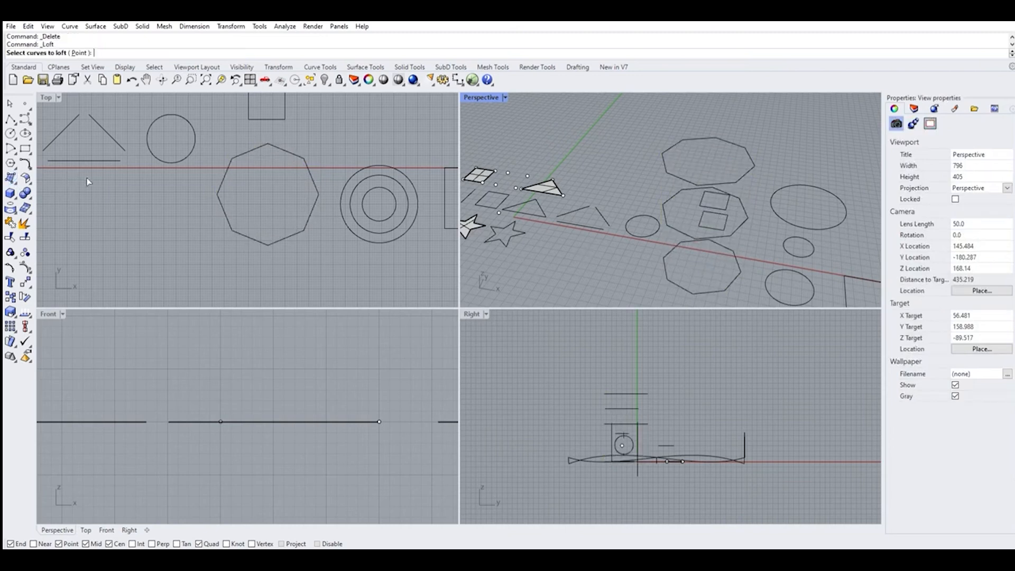
left_click(681, 279)
left_click(670, 219)
left_click(681, 170)
key("Return")
Move the lowest octagon's seam point one corner along and the highest one's one corner the opposite way, then finish the loft.
left_click_drag(709, 239, 681, 241)
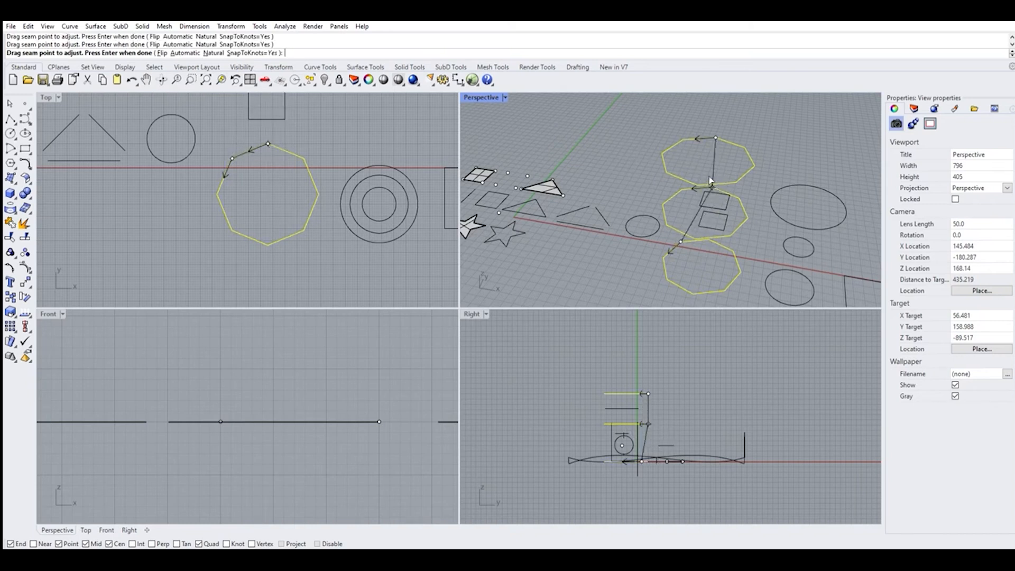
left_click(747, 143)
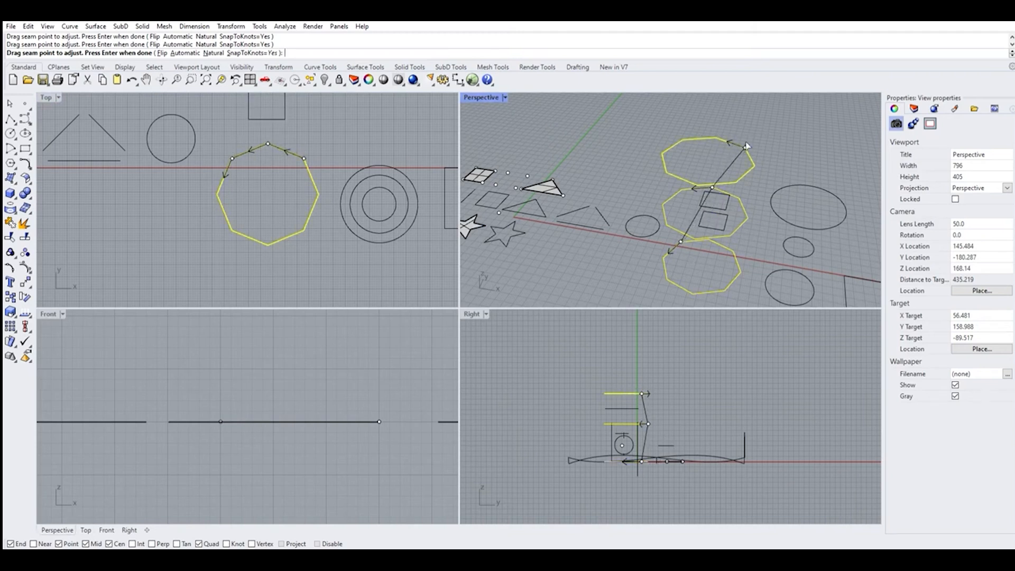
key("Return")
left_click(501, 352)
right_click_drag(722, 254, 723, 248)
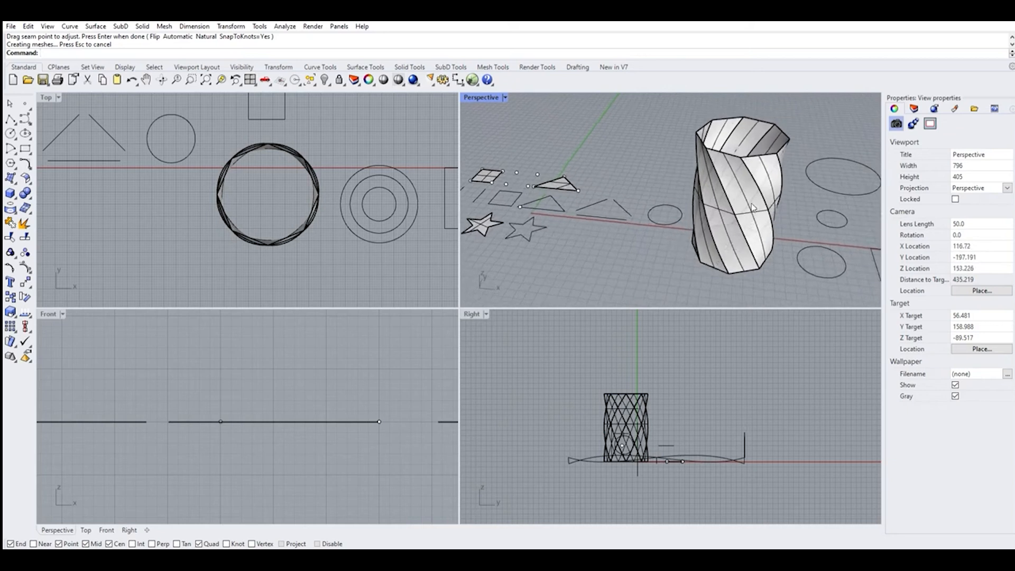
Delete the evenly twisted loft, leaving only the three octagon curves.
left_click(780, 245)
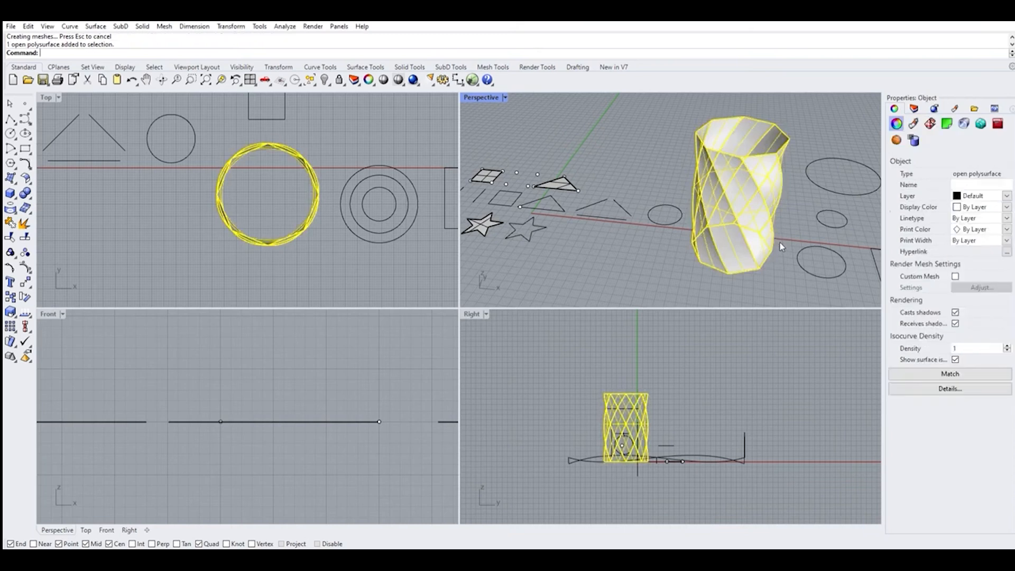
key("Delete")
right_click_drag(731, 192, 732, 201)
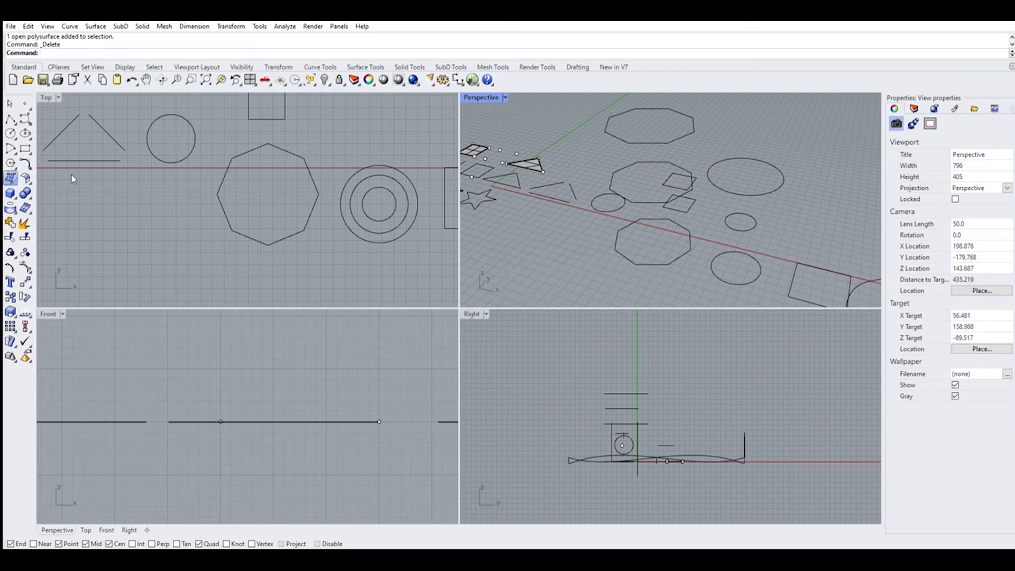
Try a loft through the middle, lowest and highest octagons, picked in that order, keeping the default seam points.
left_click(10, 178)
left_click(643, 196)
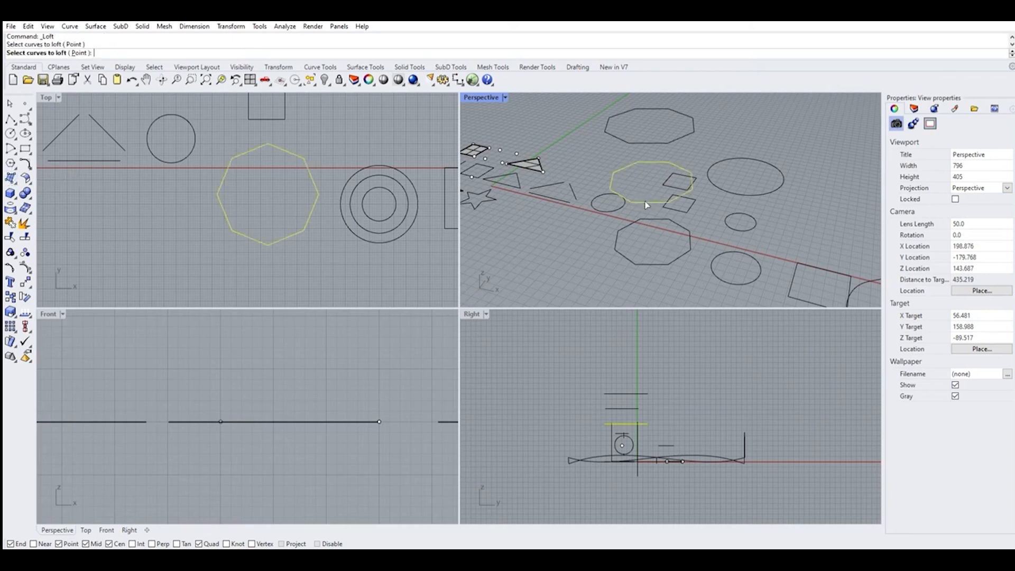
left_click(647, 249)
left_click(656, 138)
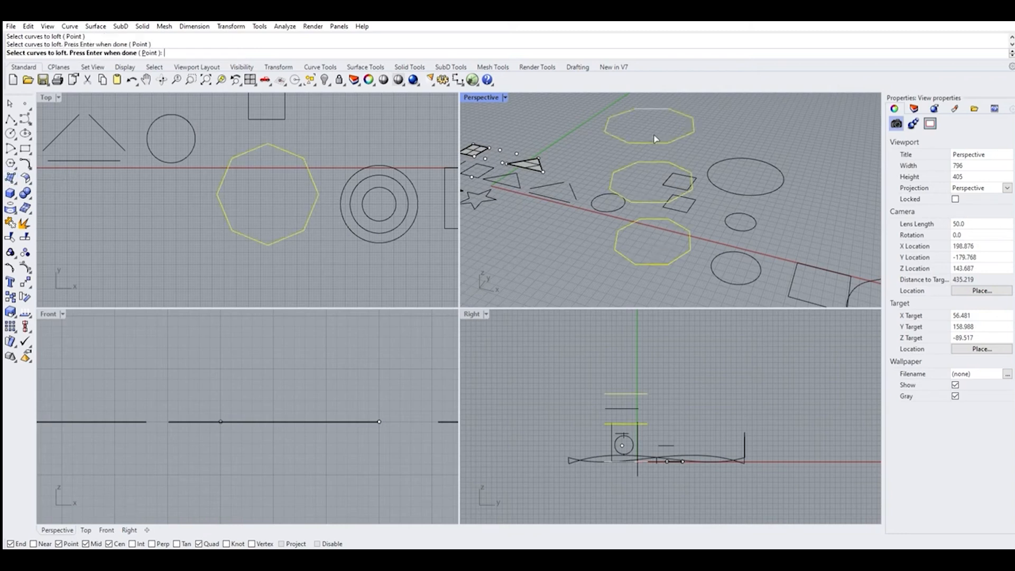
scroll(591, 252, "down", 7)
scroll(595, 253, "up", 7)
key("Return")
key("Return")
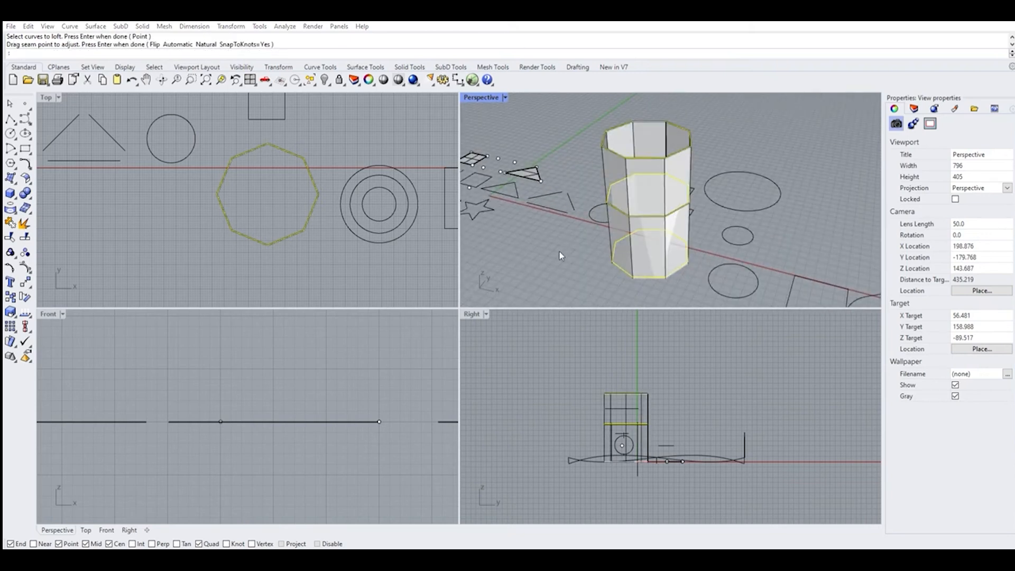
Inspect the out-of-order octagon loft preview up close, then cancel the loft.
right_click_drag(662, 205, 715, 204)
scroll(740, 212, "up", 8)
scroll(740, 209, "down", 5)
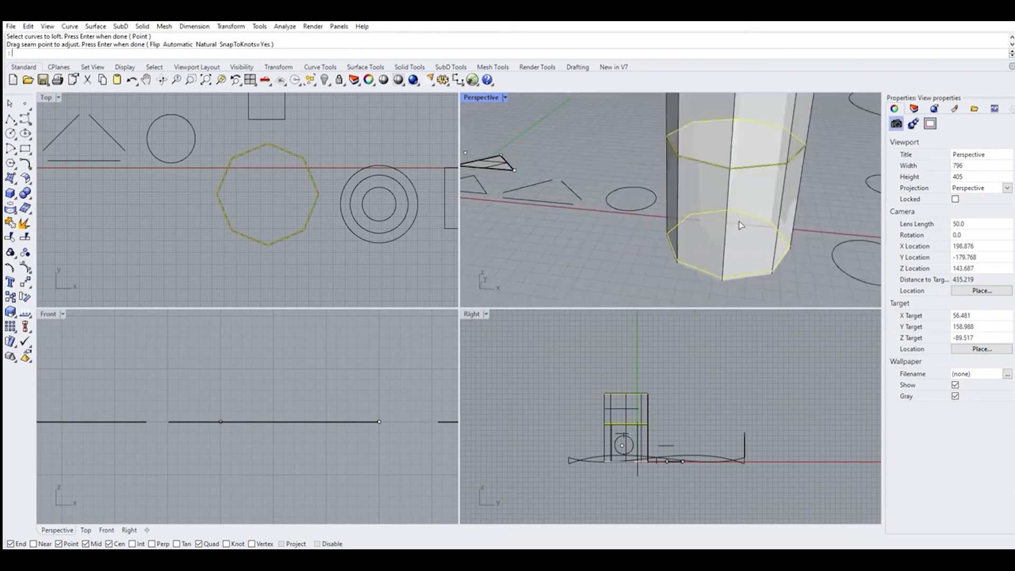
right_click_drag(762, 224, 715, 254)
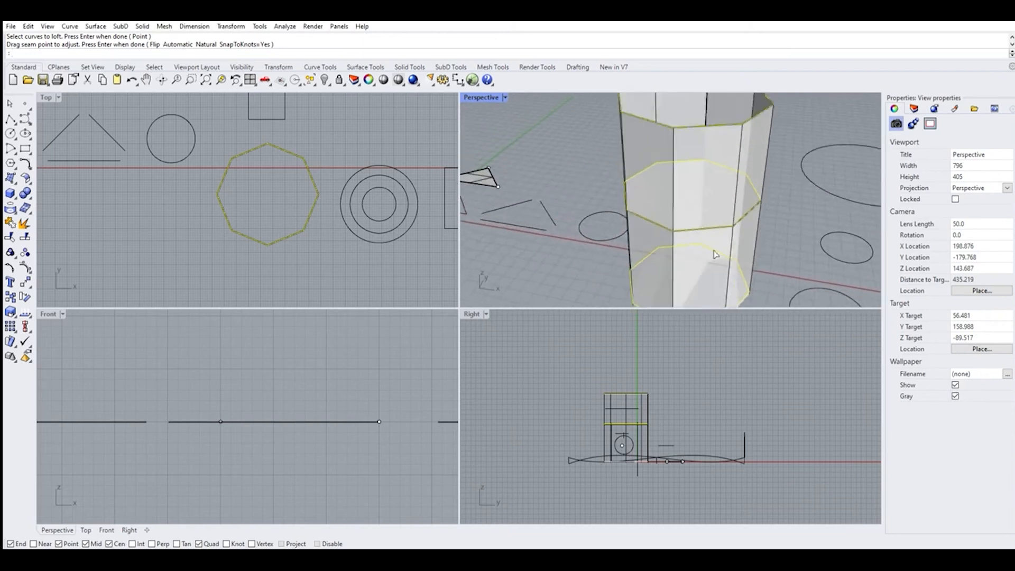
key("Escape")
scroll(655, 254, "down", 4)
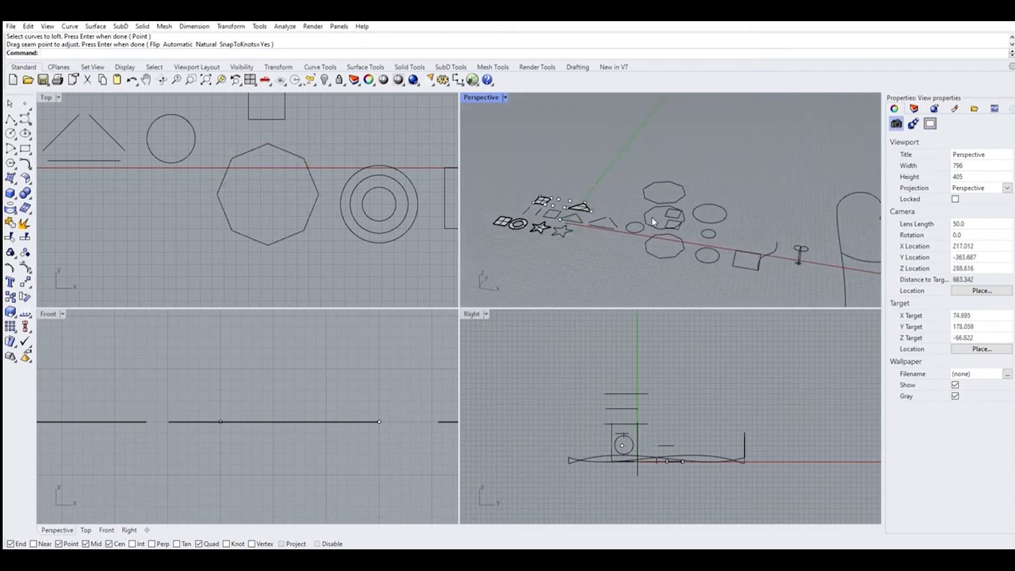
Repeat the Loft command on the middle, lowest and highest octagons in that order and accept the selection.
key("Return")
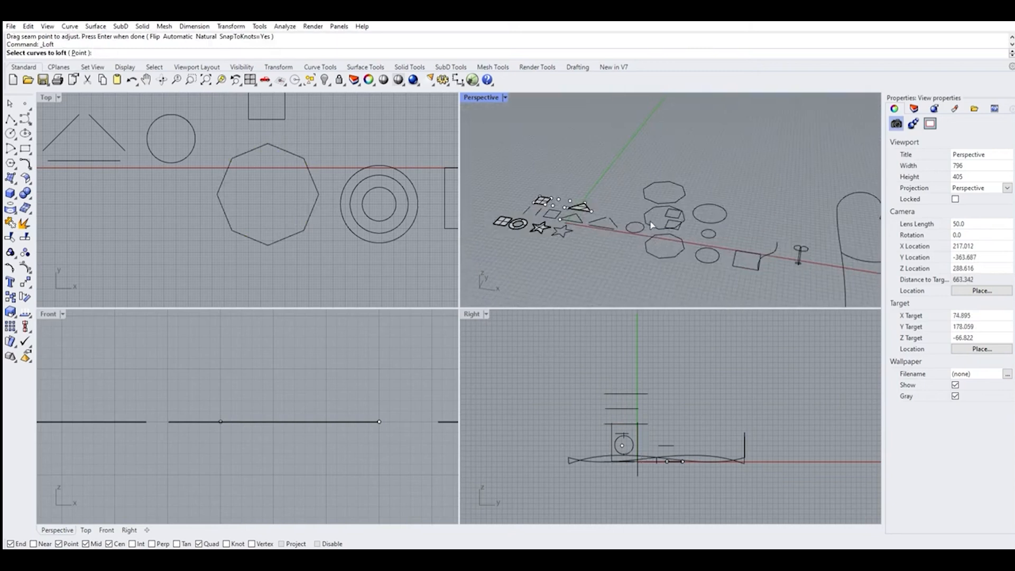
scroll(652, 225, "up", 3)
left_click(652, 216)
left_click(650, 268)
left_click(658, 166)
key("Return")
Shift the highest octagon's seam one corner, the middle one's one corner the opposite way and the lowest one's two corners, then accept the seams.
left_click(691, 132)
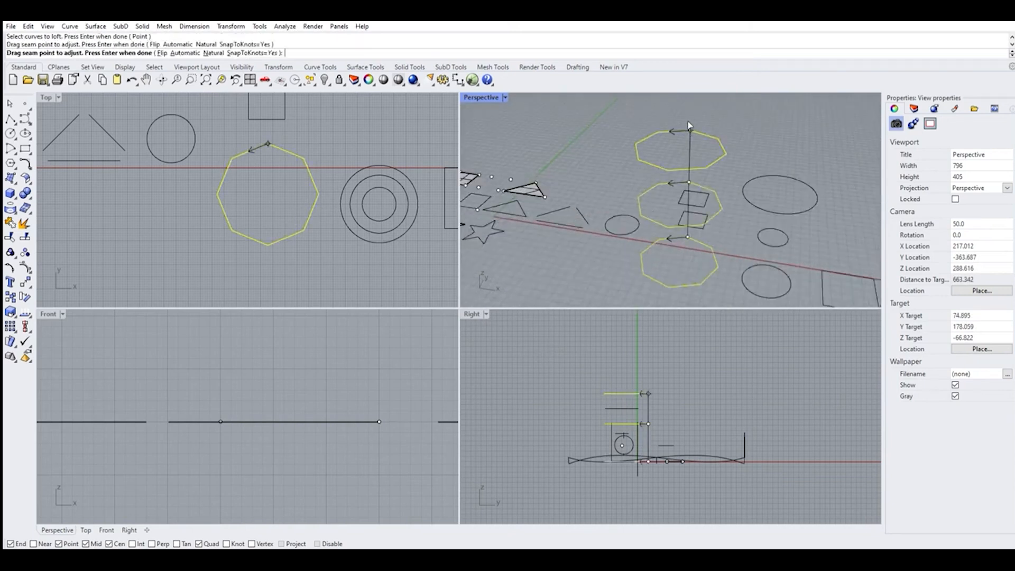
left_click(657, 133)
left_click(689, 182)
left_click(715, 191)
left_click(688, 236)
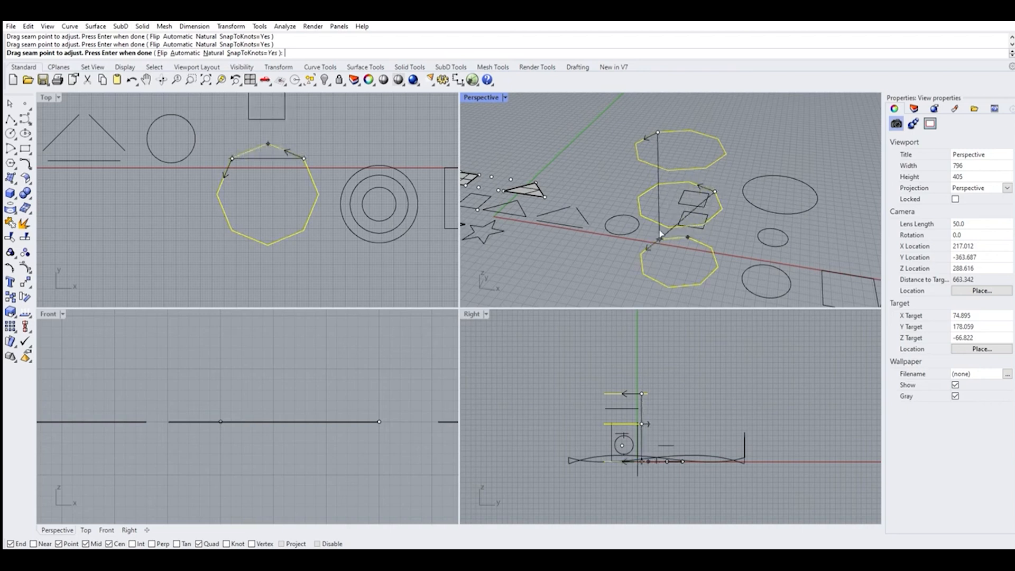
left_click(641, 254)
scroll(669, 210, "up", 3)
scroll(659, 207, "down", 3)
key("Return")
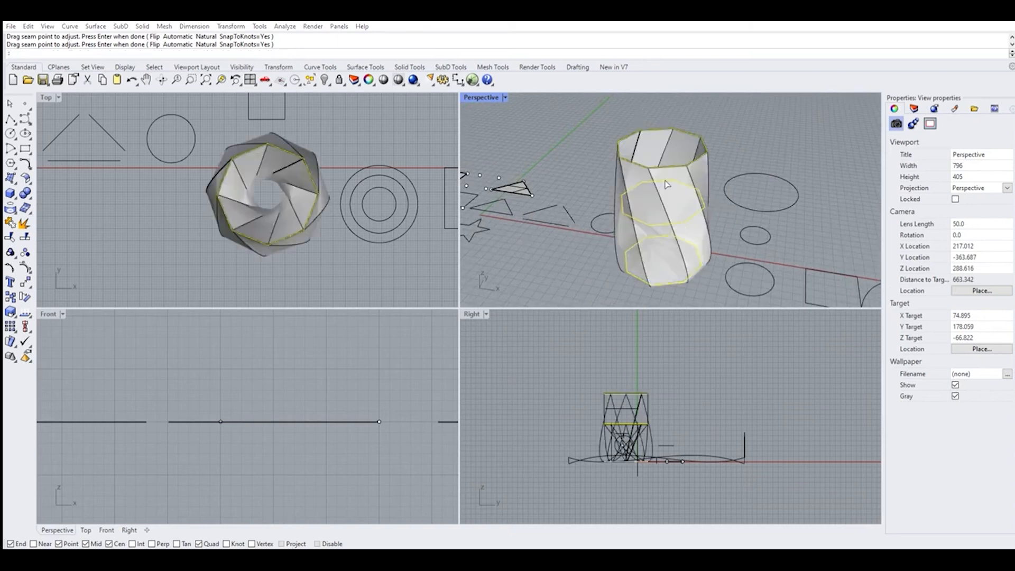
Examine the twisted loft preview from above, around its sides and from below, enlarging the perspective view.
scroll(273, 185, "up", 2)
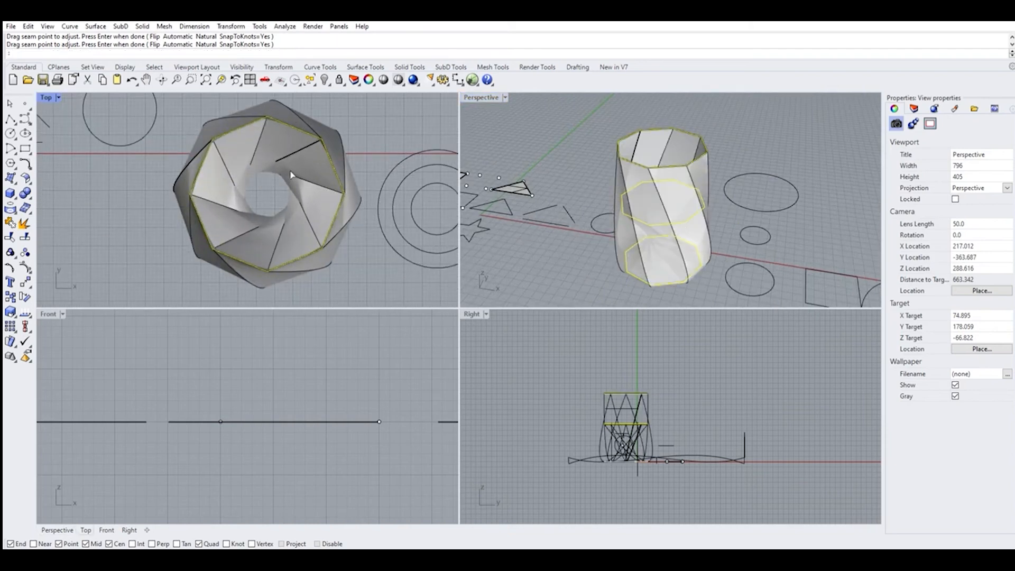
scroll(263, 178, "up", 3)
scroll(262, 189, "down", 2)
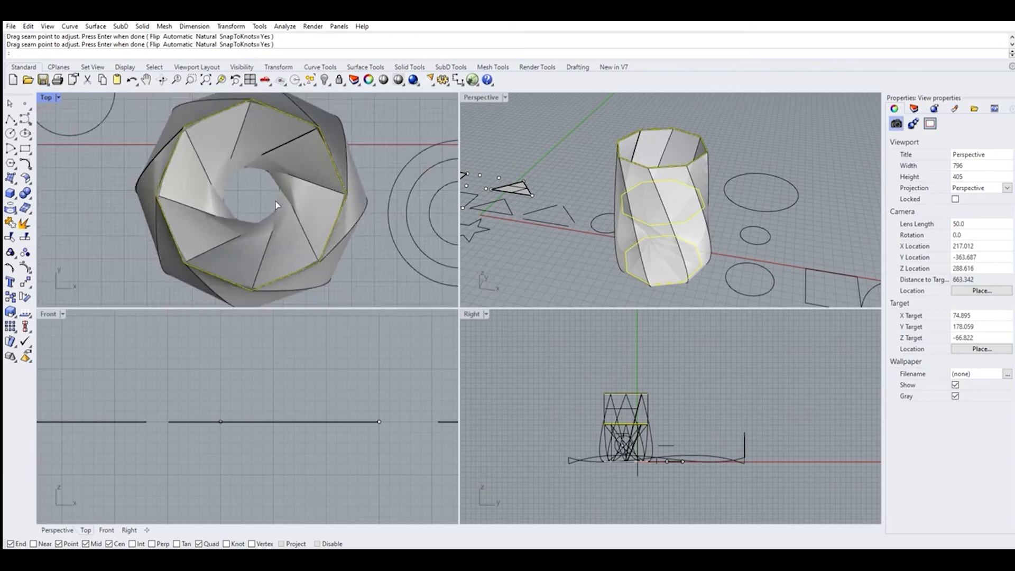
scroll(631, 242, "up", 3)
scroll(675, 226, "down", 5)
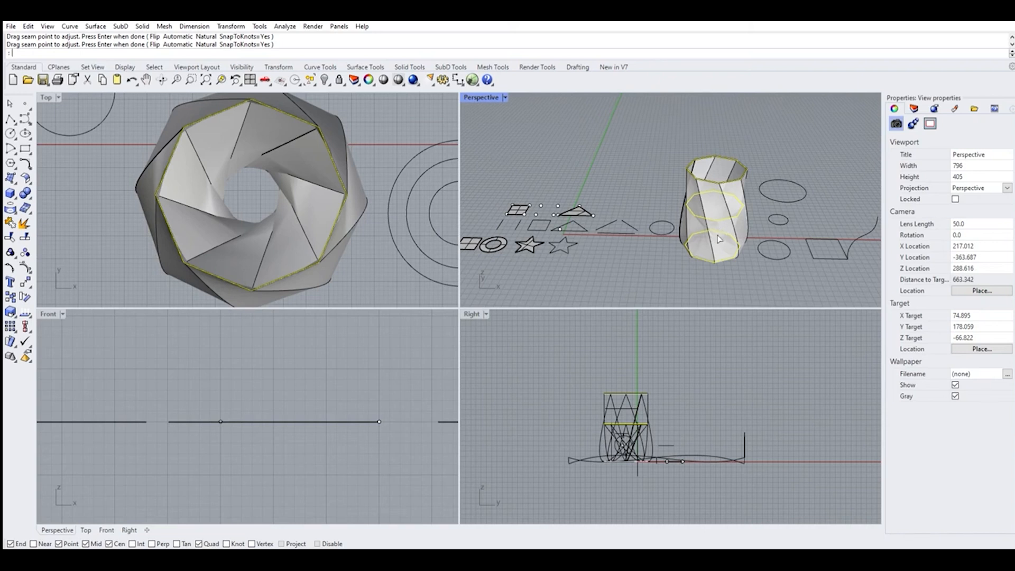
scroll(717, 224, "up", 5)
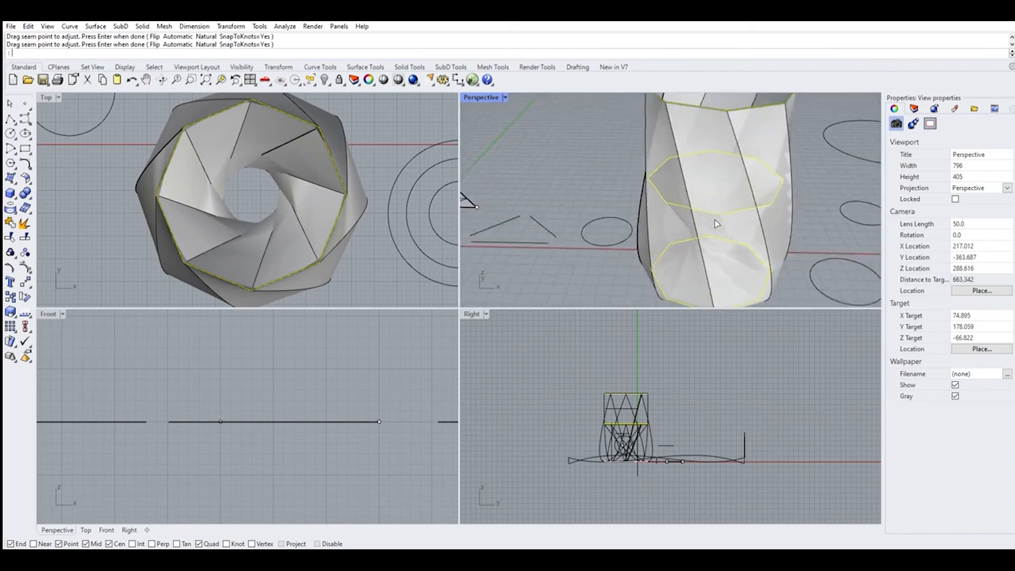
scroll(711, 228, "down", 4)
scroll(703, 243, "up", 2)
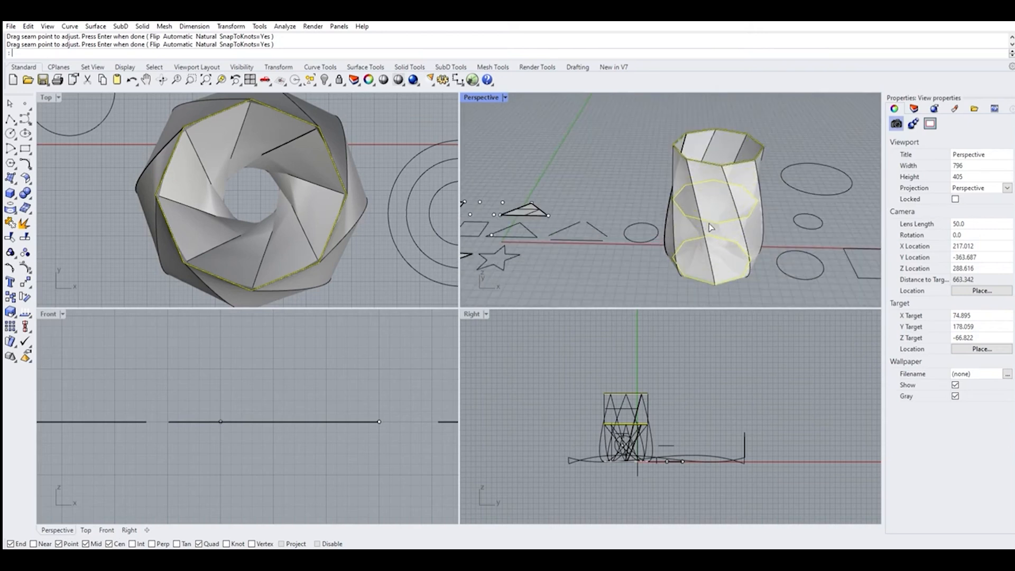
scroll(699, 262, "down", 6)
right_click_drag(688, 251, 656, 211)
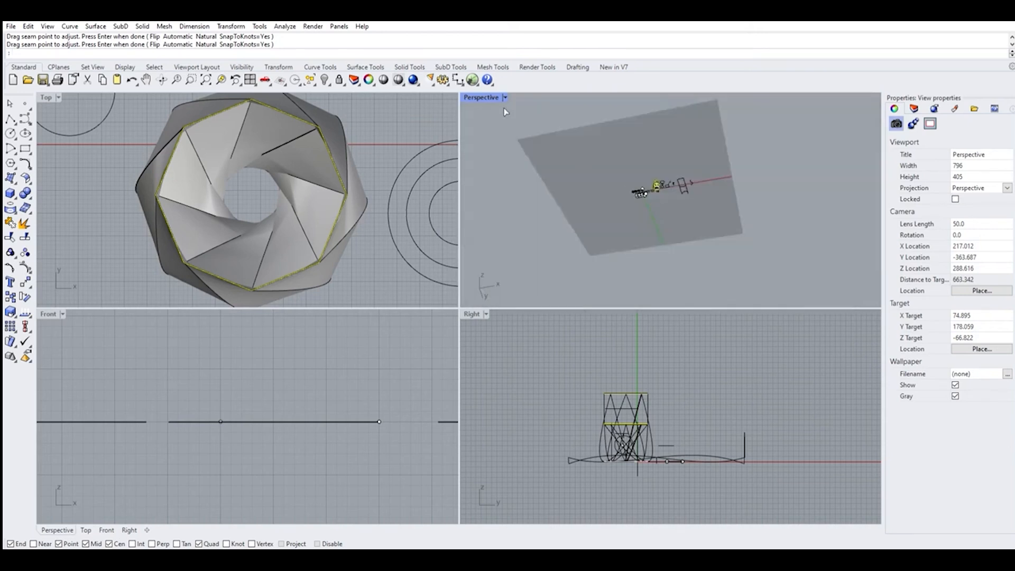
double_click(479, 97)
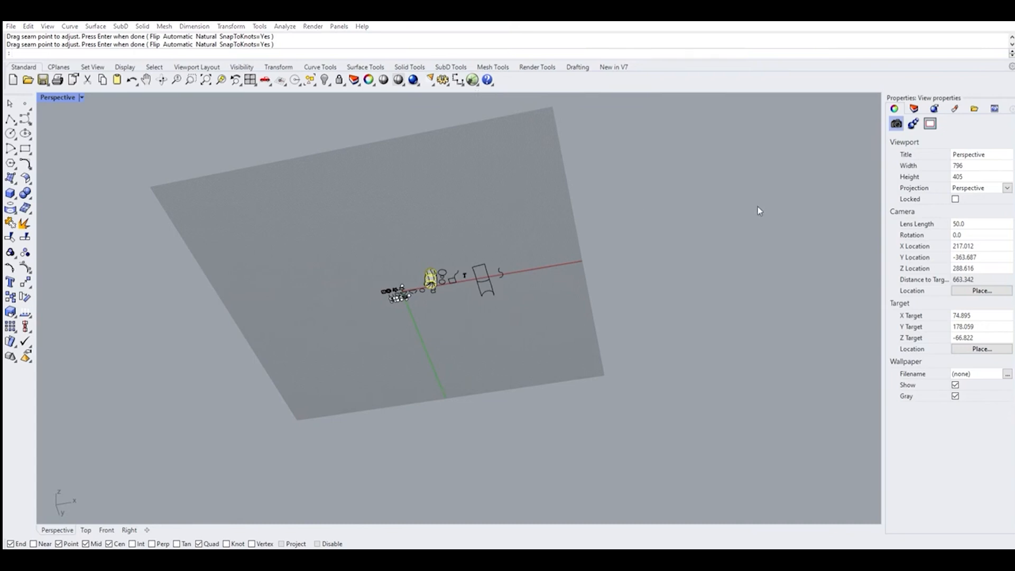
scroll(426, 286, "up", 5)
scroll(426, 285, "up", 8)
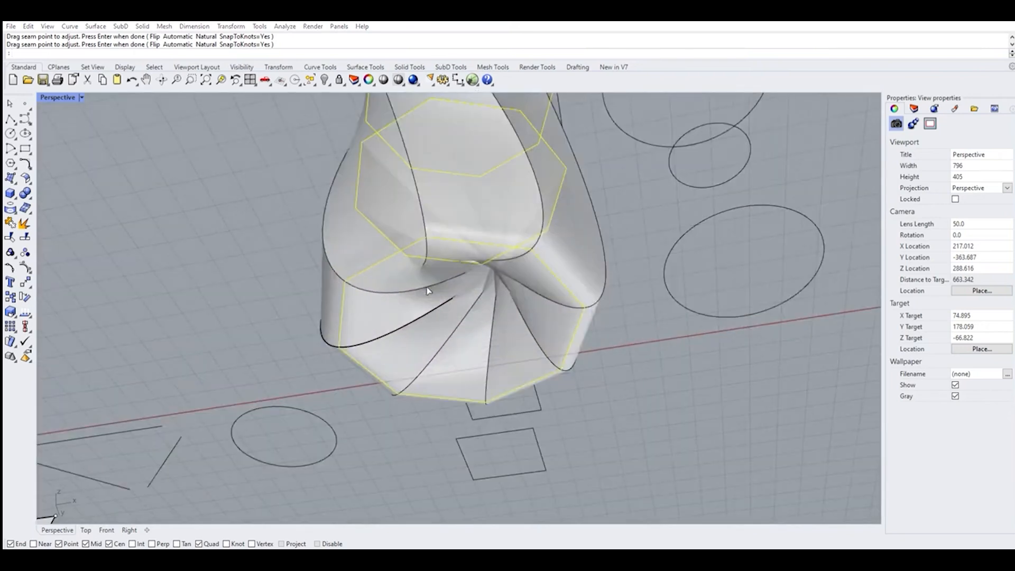
right_click_drag(437, 280, 481, 290)
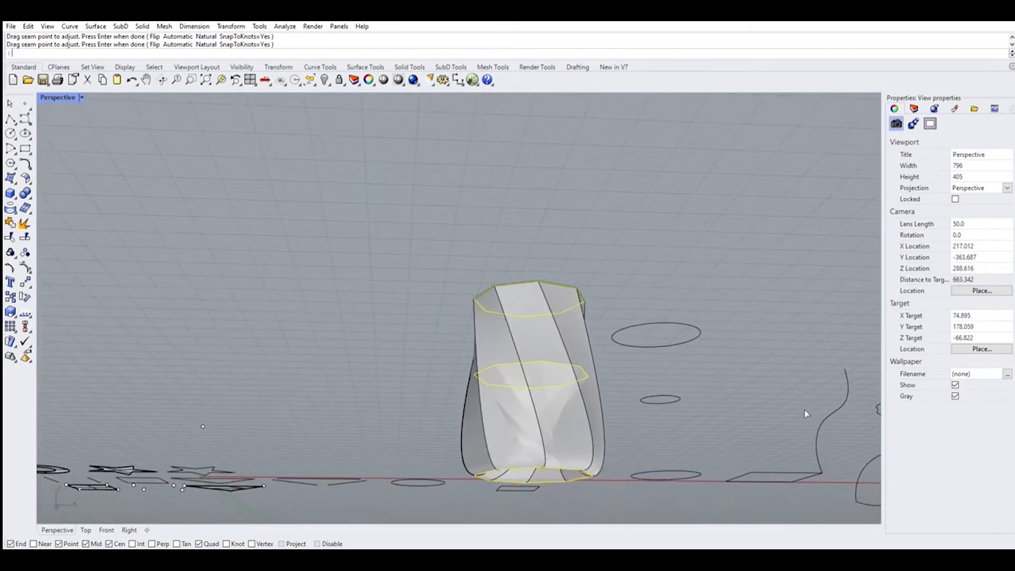
Dismiss the twisted loft without keeping it and return to the four-viewport layout.
left_click(794, 374)
scroll(562, 213, "down", 5)
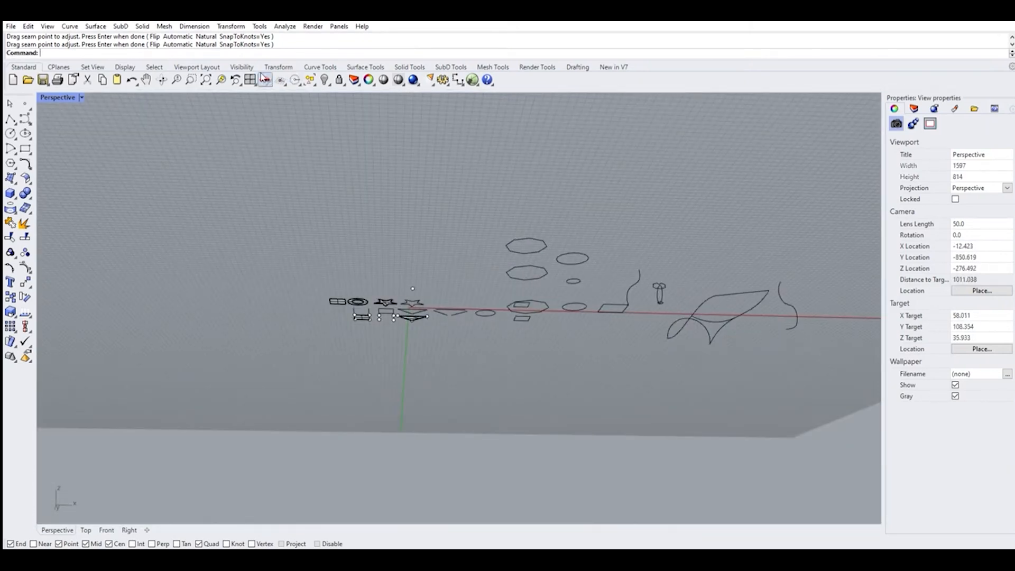
left_click(250, 80)
scroll(344, 180, "down", 10)
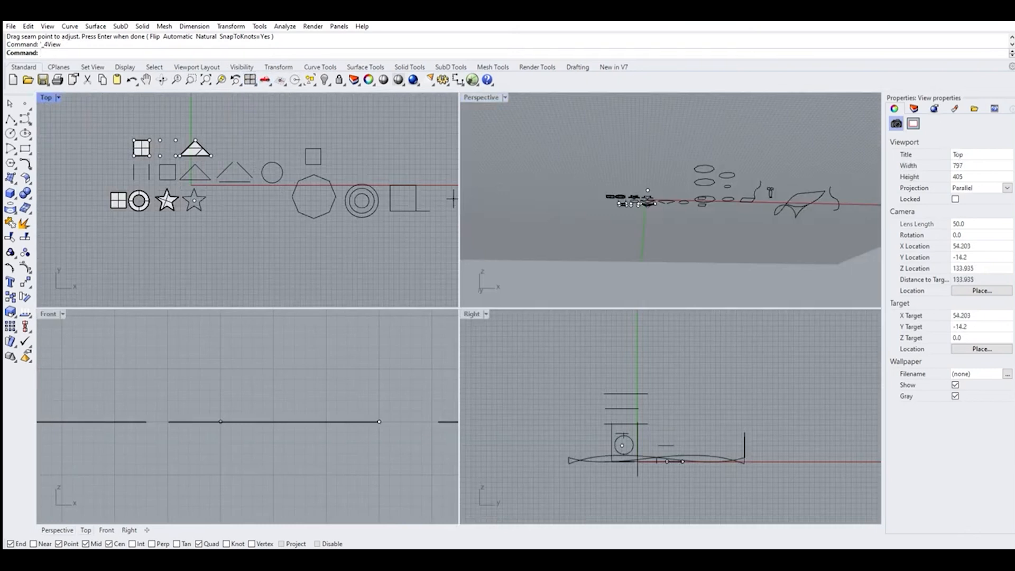
Create an edge-curve surface between the two separate parallel vertical lines in the Top view.
left_click(10, 178)
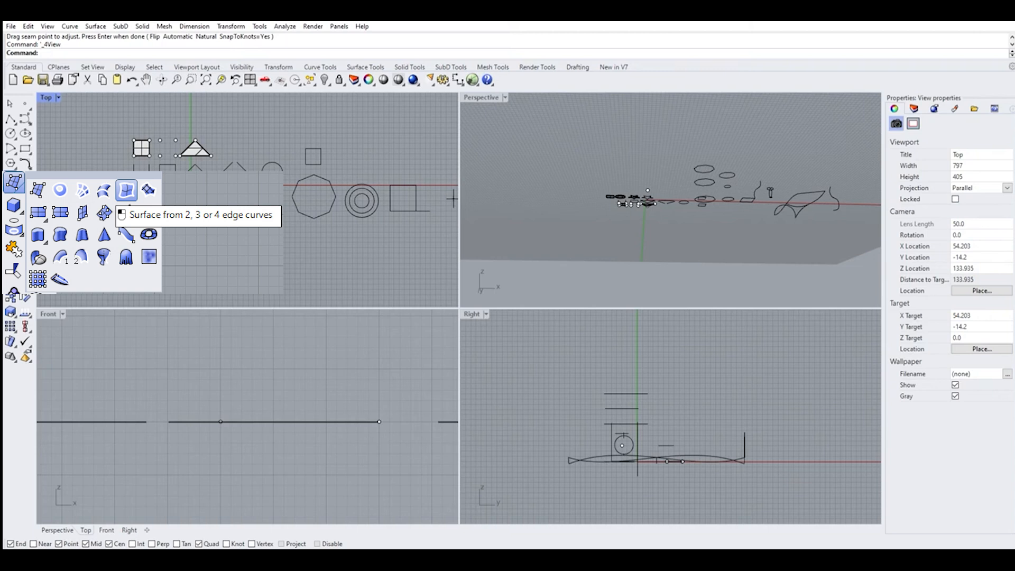
left_click(126, 190)
scroll(121, 165, "up", 5)
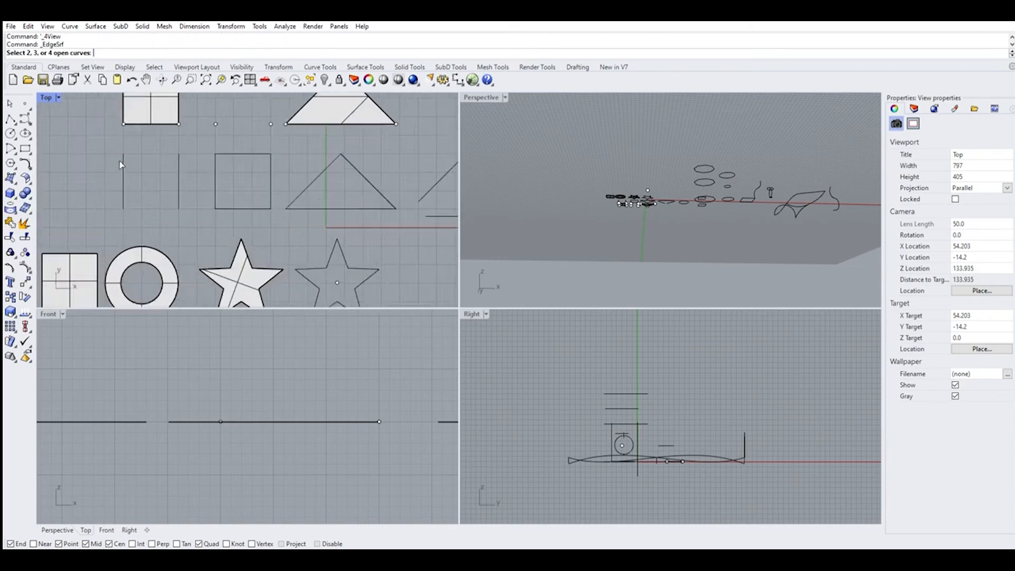
scroll(121, 165, "up", 2)
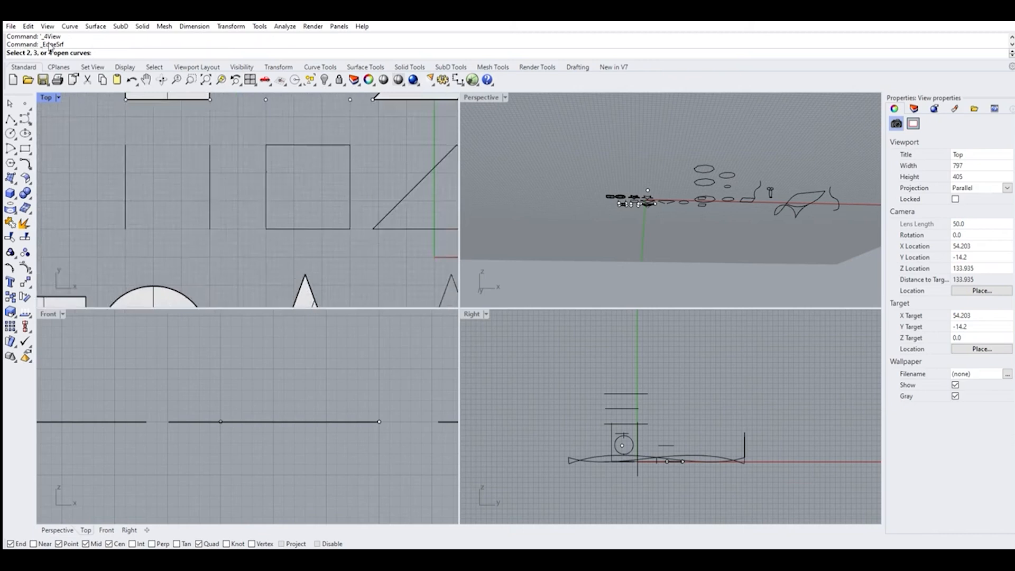
left_click(126, 185)
left_click(210, 186)
key("Return")
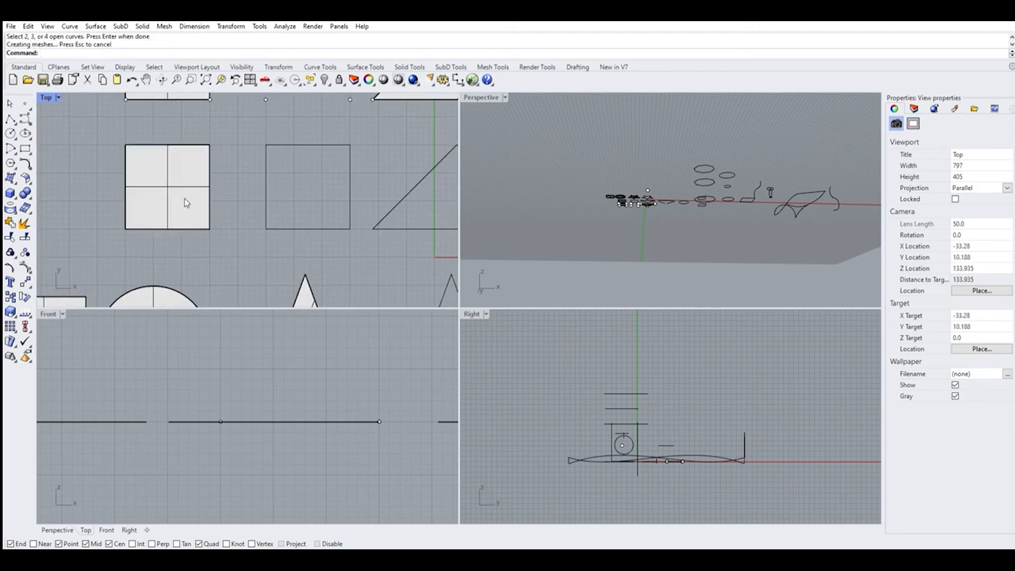
Create an edge-curve surface from the four lines forming the neighbouring square.
key("Return")
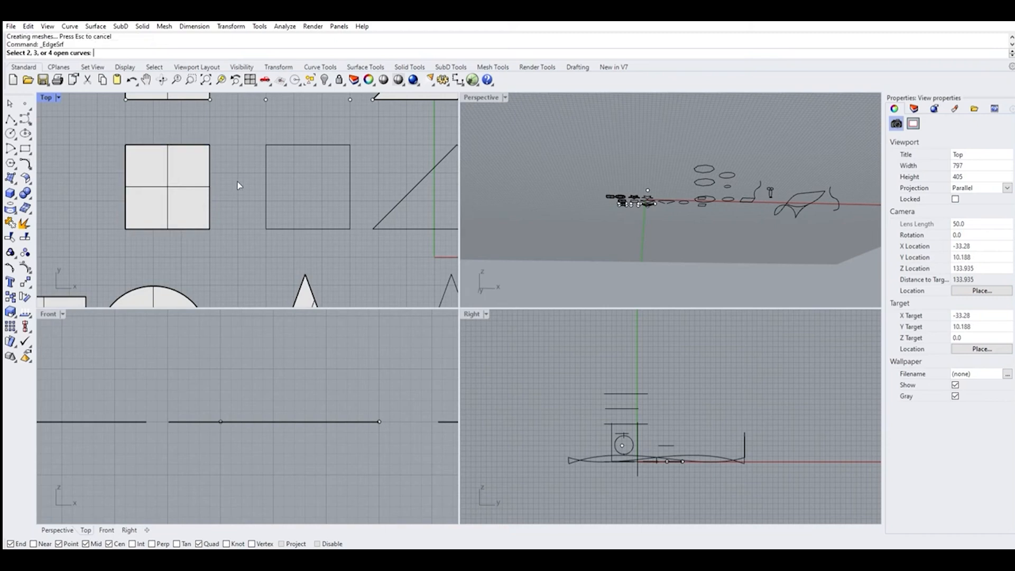
left_click(266, 188)
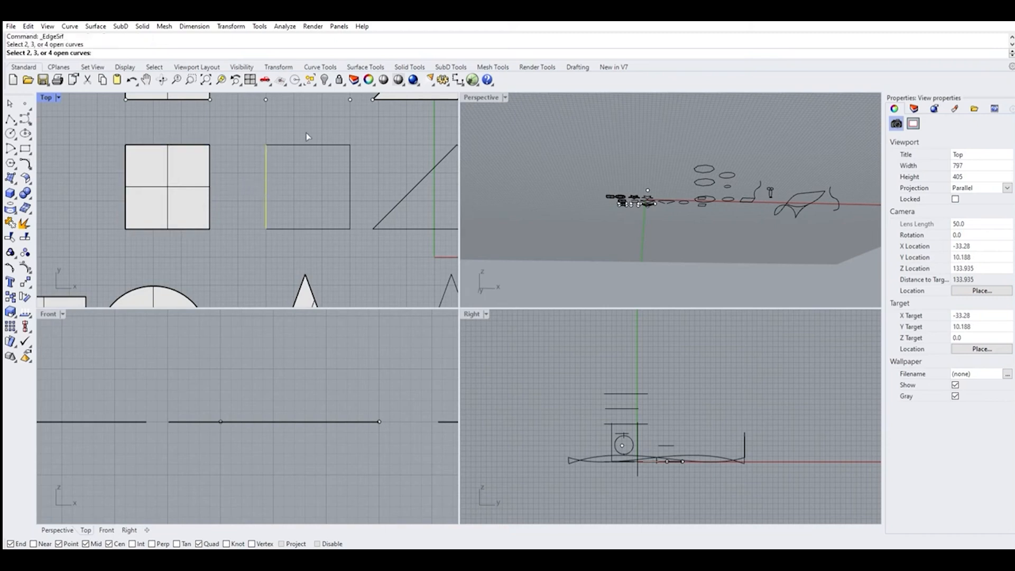
left_click(350, 178)
key("Return")
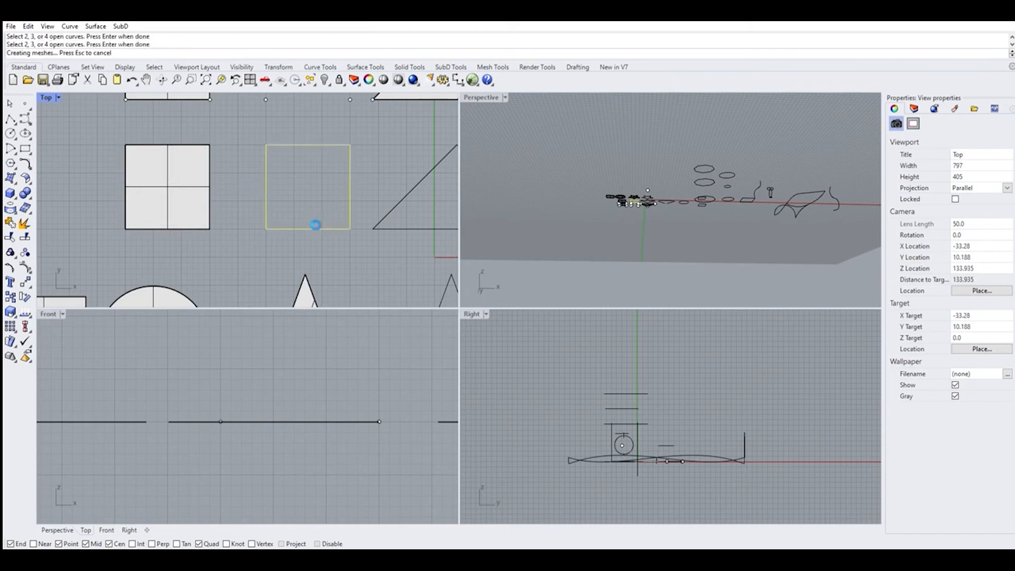
Create an edge-curve surface from the three connected lines forming the closed triangle.
scroll(142, 217, "down", 3)
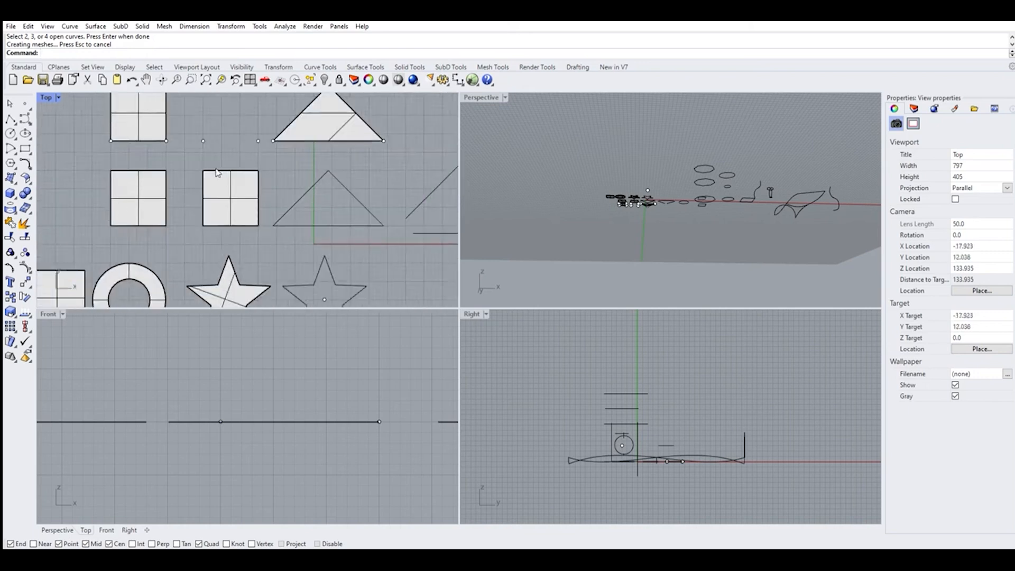
scroll(349, 193, "up", 1)
left_click(300, 186)
left_click(311, 231)
key("Return")
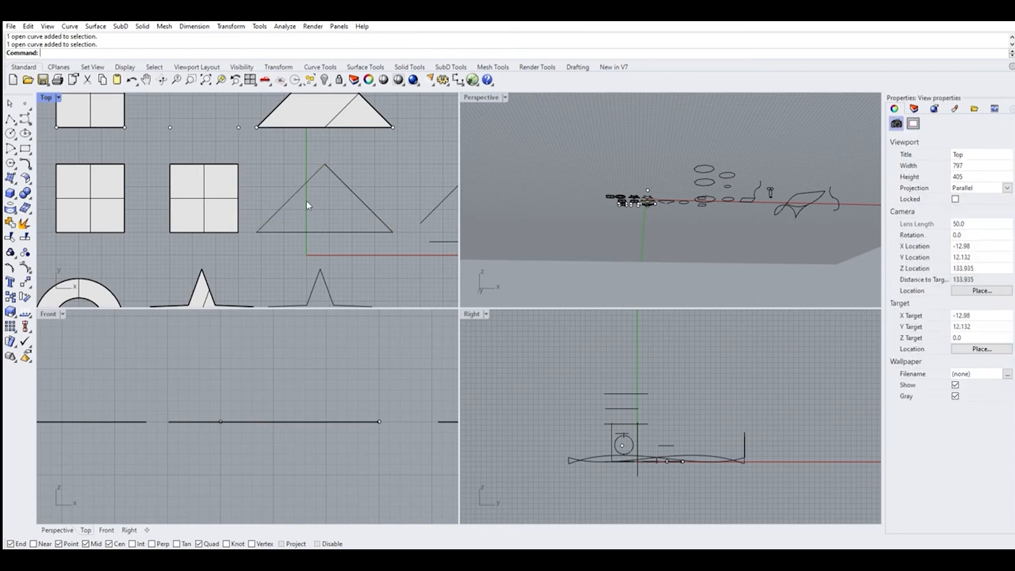
key("Return")
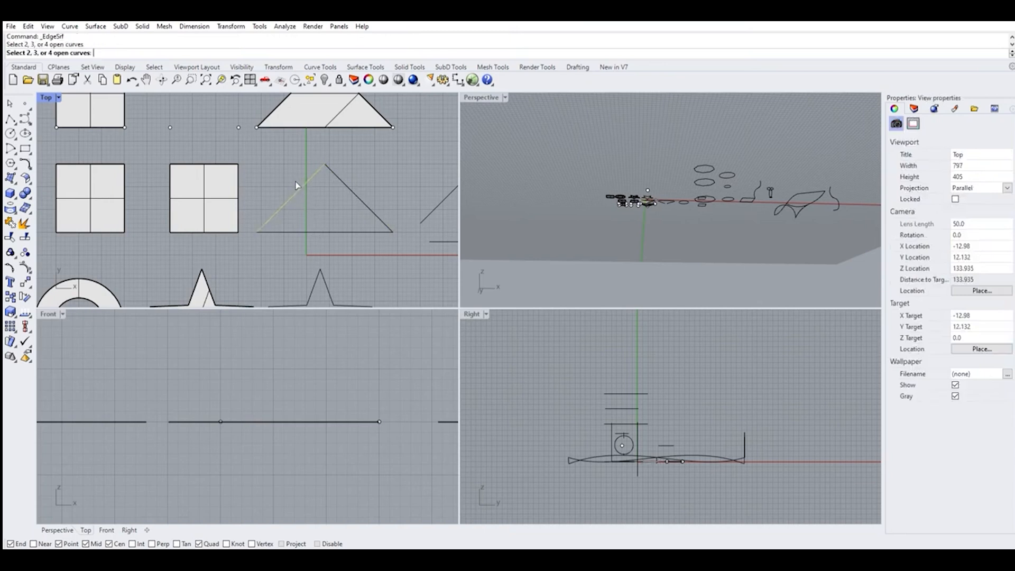
left_click(354, 193)
left_click(309, 231)
key("Return")
scroll(202, 222, "down", 2)
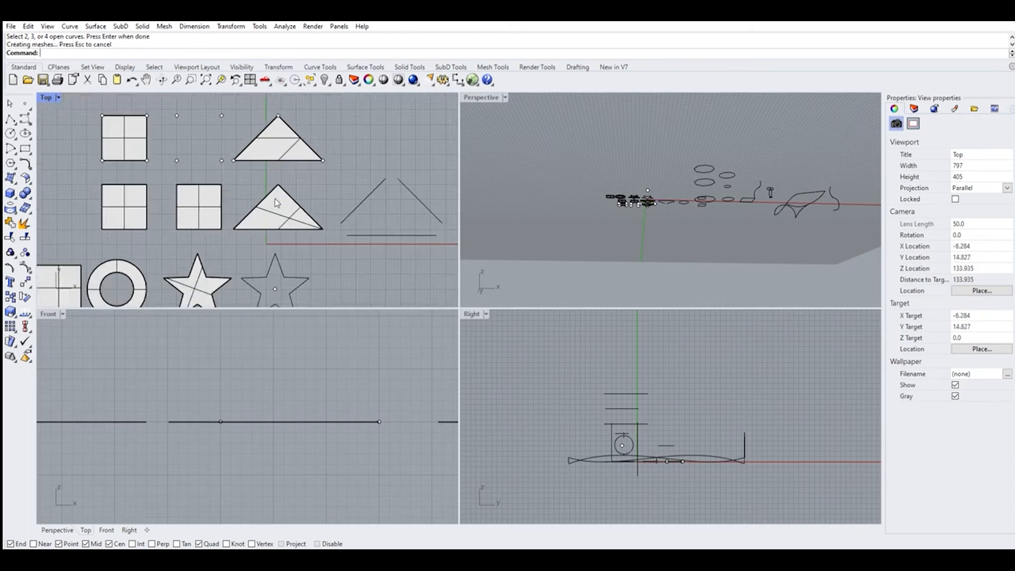
Create an edge-curve surface from the three disconnected lines forming the open triangle in the Top view.
scroll(264, 199, "down", 2)
scroll(347, 196, "up", 3)
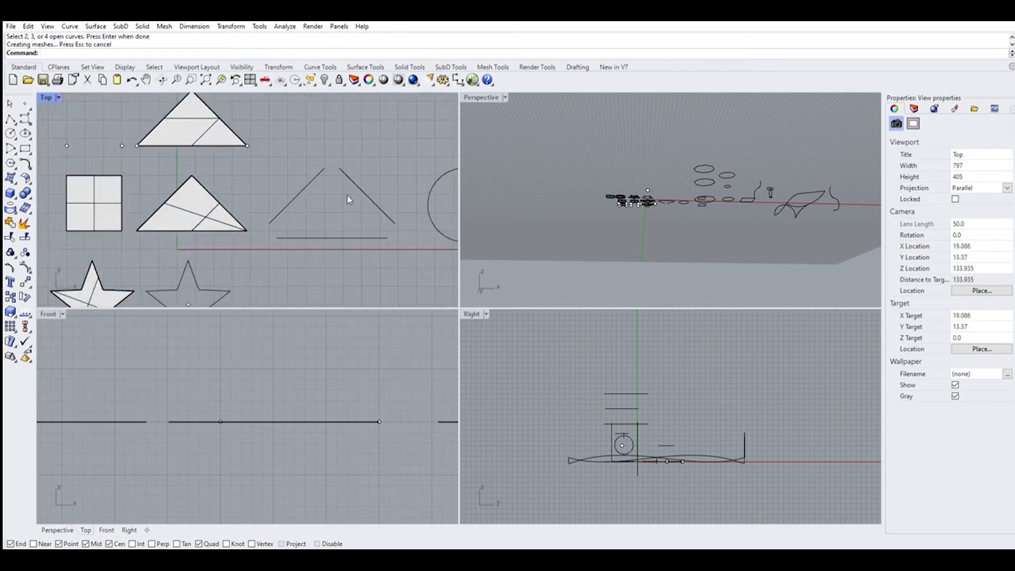
left_click(361, 188)
left_click(300, 187)
left_click(310, 231)
left_click(310, 182)
left_click(351, 180)
right_click(331, 191)
left_click(357, 184)
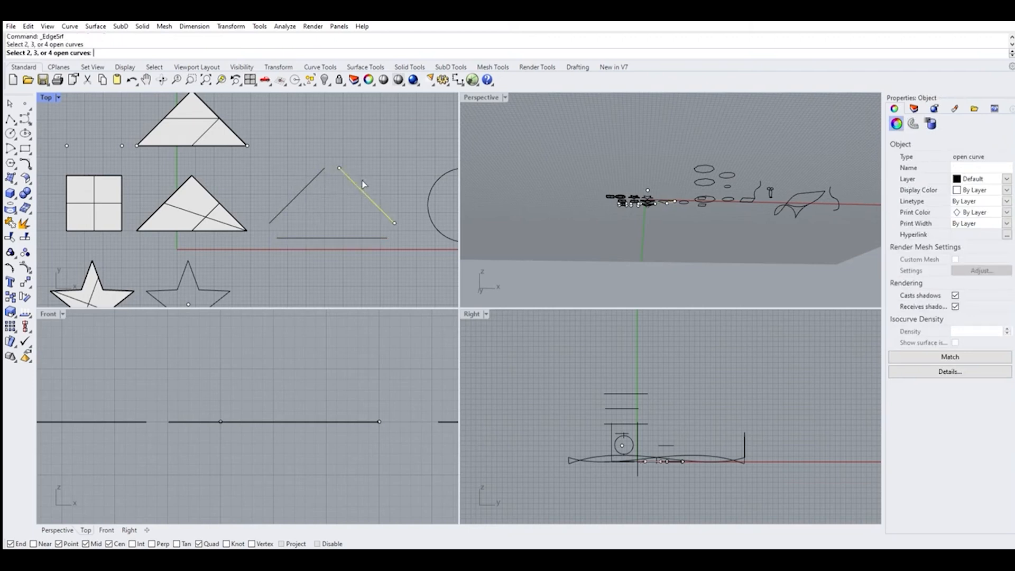
left_click(306, 186)
left_click(324, 237)
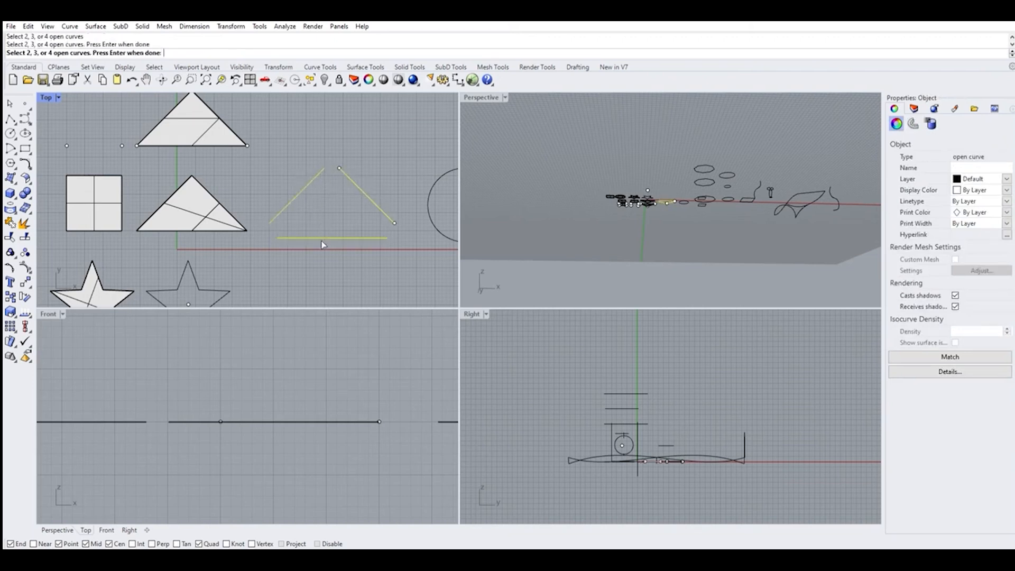
right_click(324, 244)
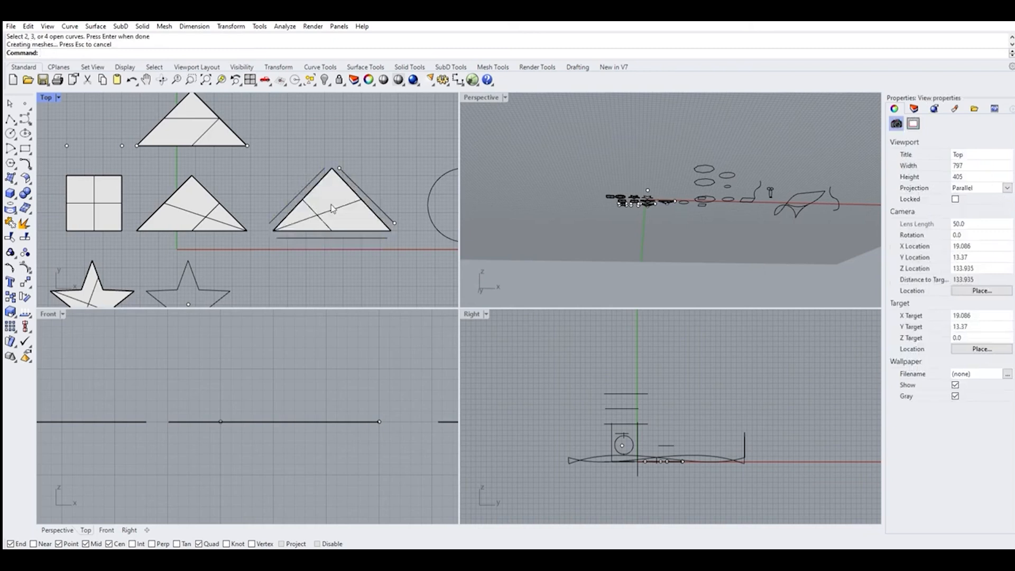
Compare the new triangle surface with its source lines and the neighbouring closed triangle surface.
scroll(332, 208, "up", 2)
left_click(298, 207)
left_click(175, 204)
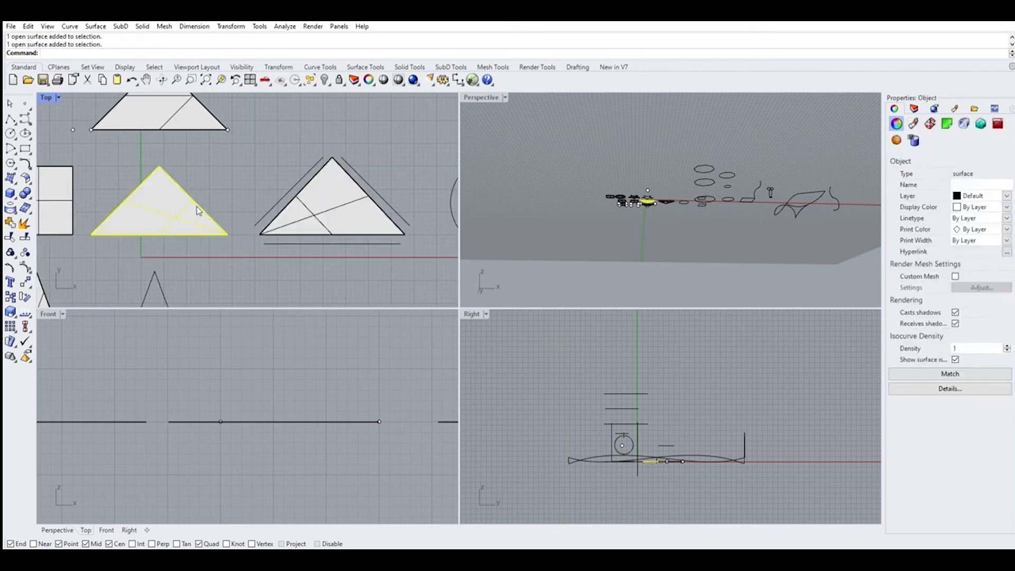
left_click(373, 162)
left_click(364, 180)
left_click(298, 173)
scroll(232, 178, "down", 5)
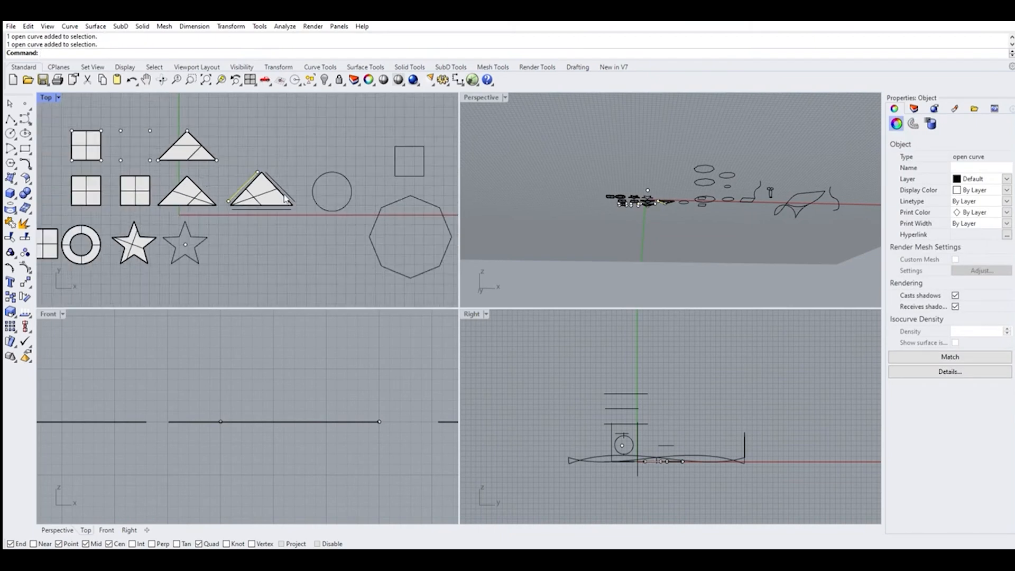
left_click(324, 187)
scroll(312, 188, "up", 8)
right_click(313, 186)
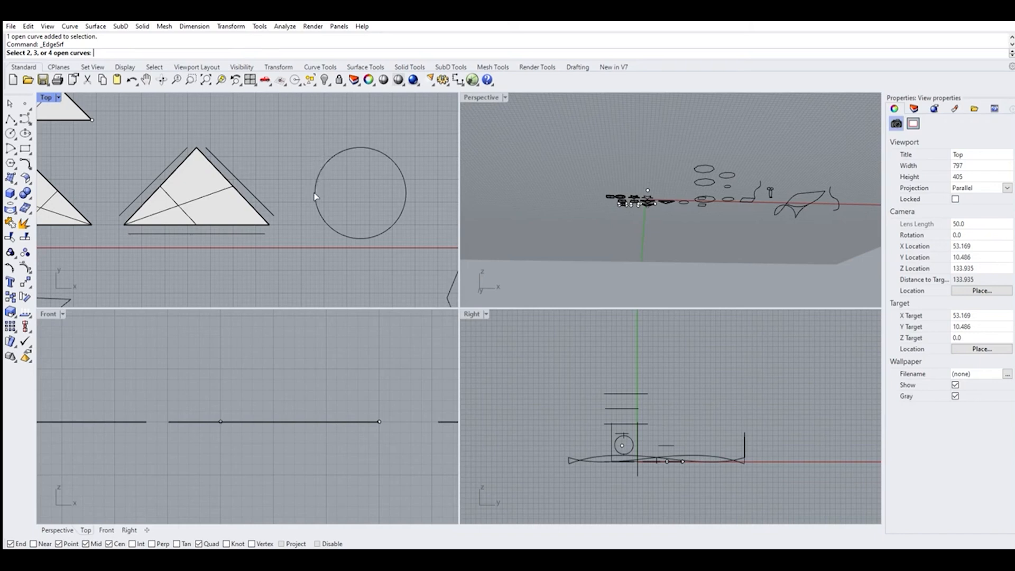
scroll(341, 184, "down", 5)
key("Escape")
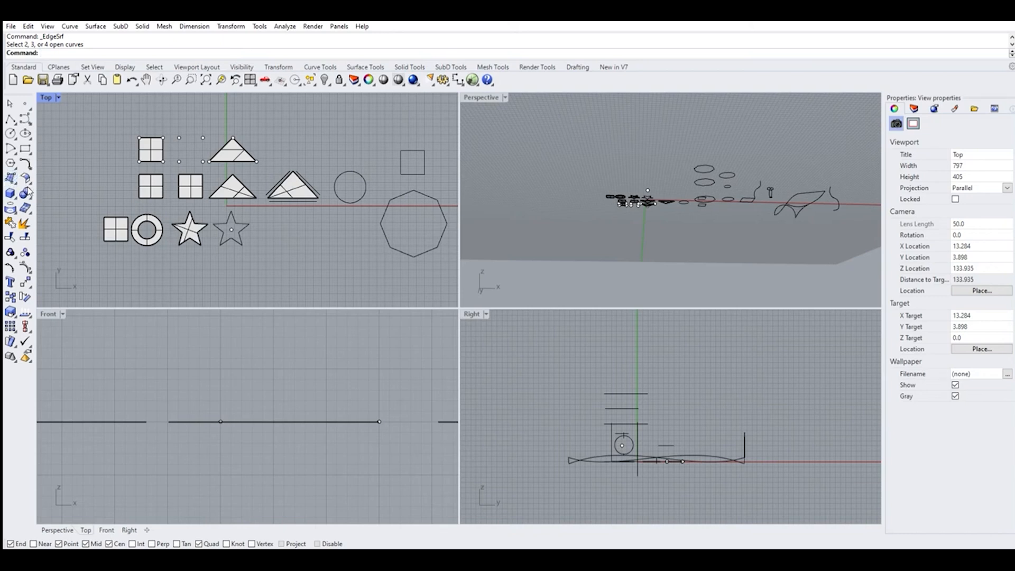
Draw a rectangular plane from two opposite corners in the empty area beside the first square in the Top view.
left_click(10, 178)
scroll(111, 159, "down", 5)
scroll(111, 158, "up", 4)
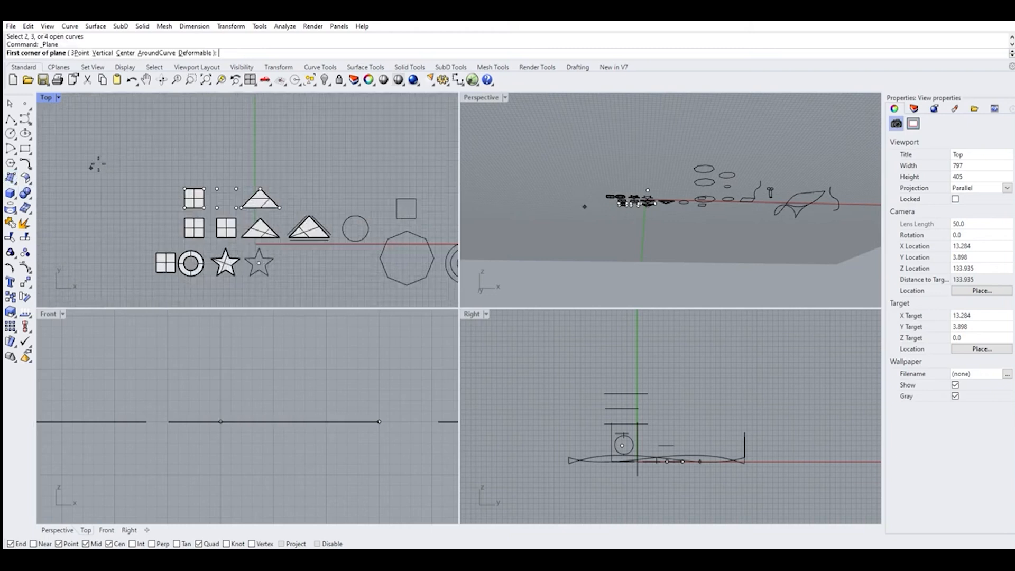
scroll(119, 174, "up", 1)
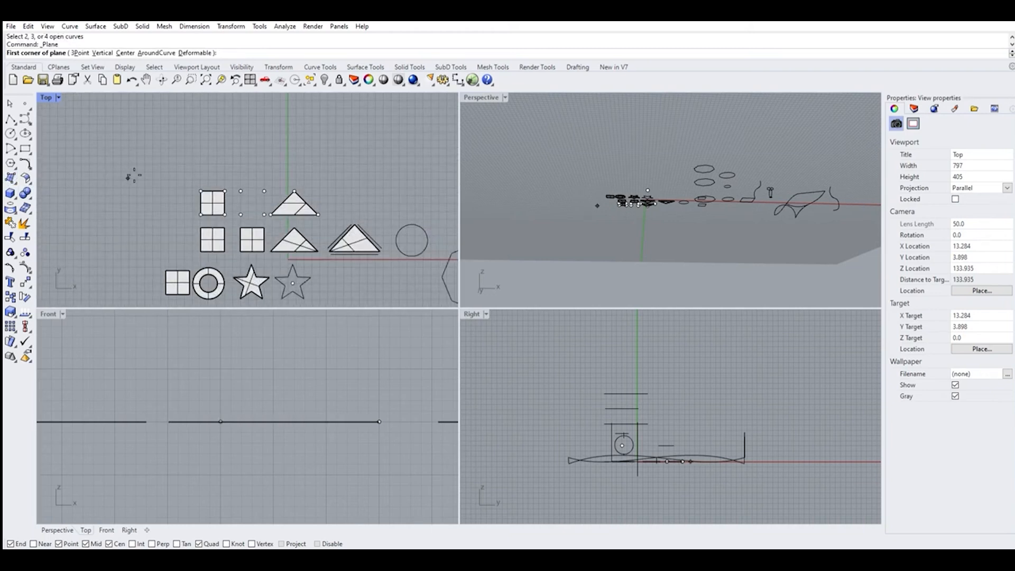
left_click(91, 184)
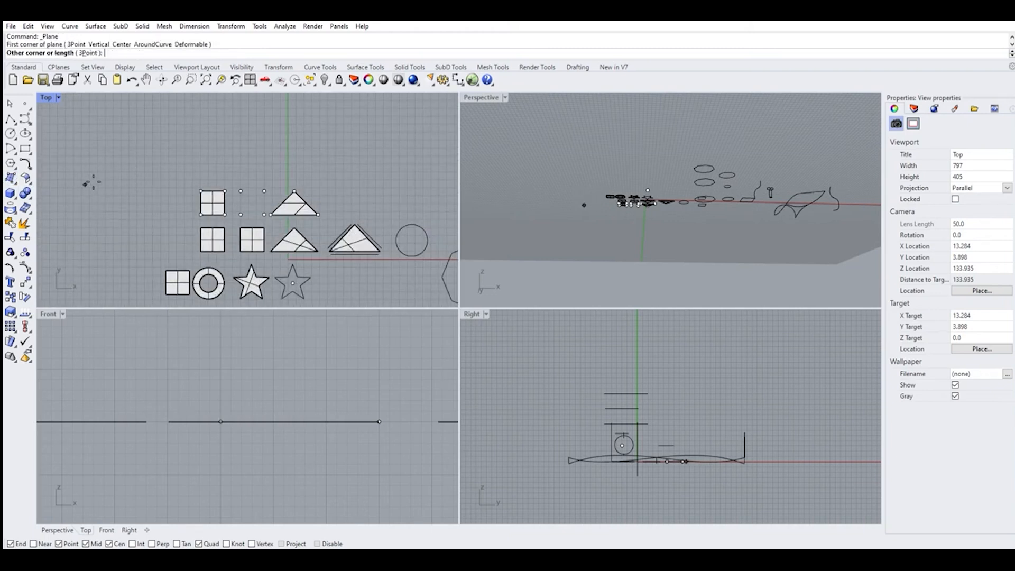
left_click(168, 228)
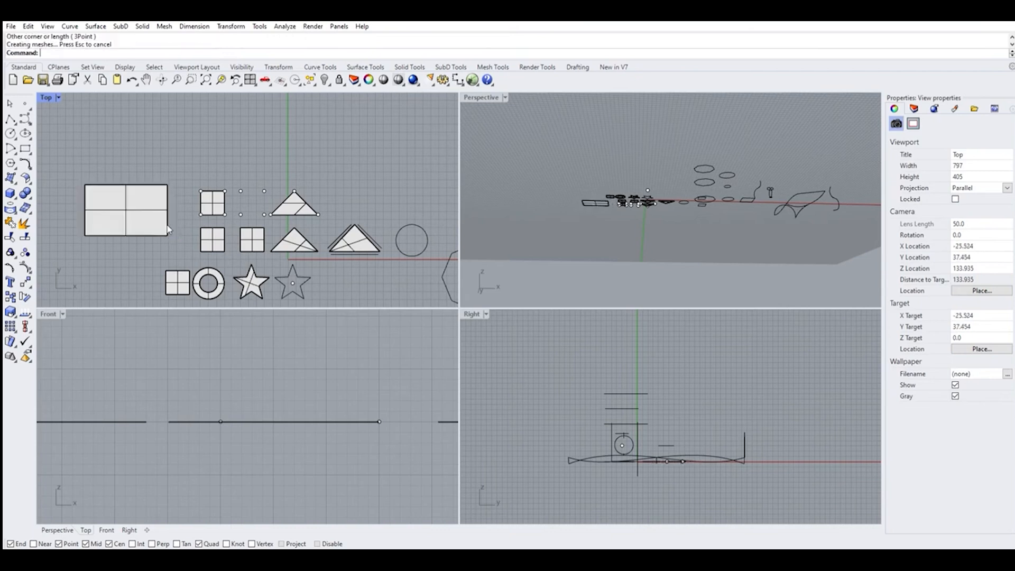
Delete the freehand rectangular plane.
scroll(129, 204, "up", 2)
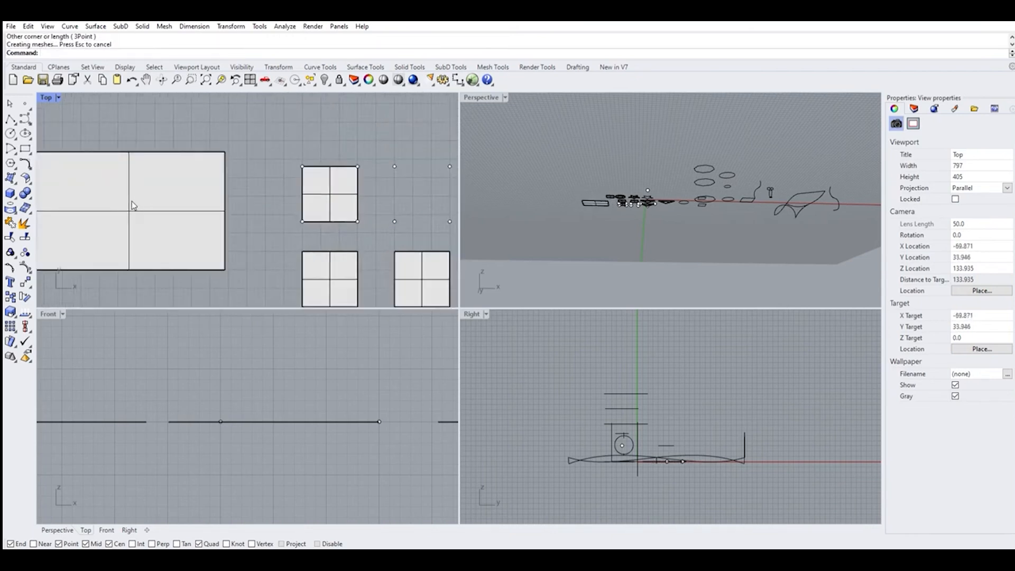
left_click(132, 206)
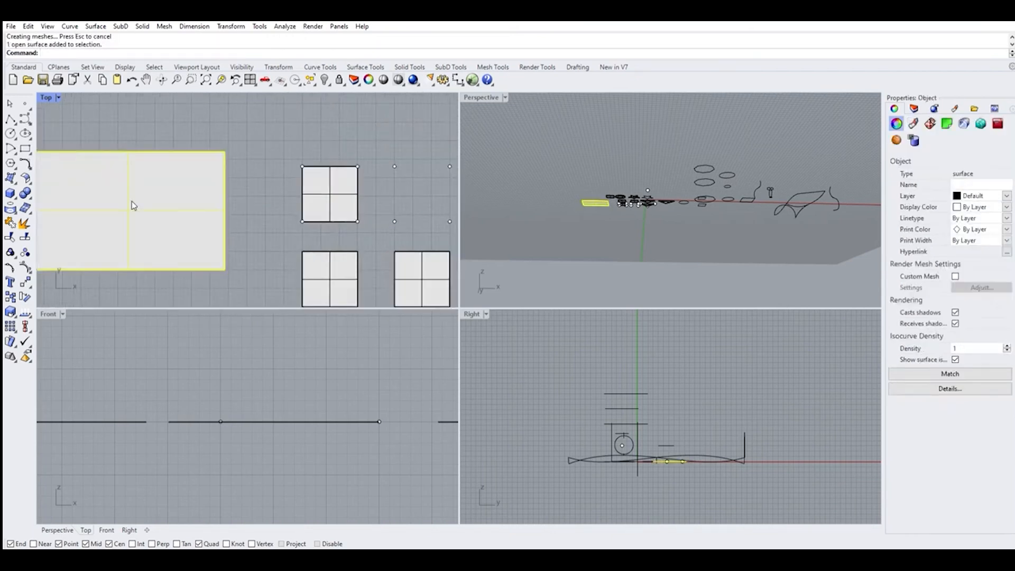
key("Delete")
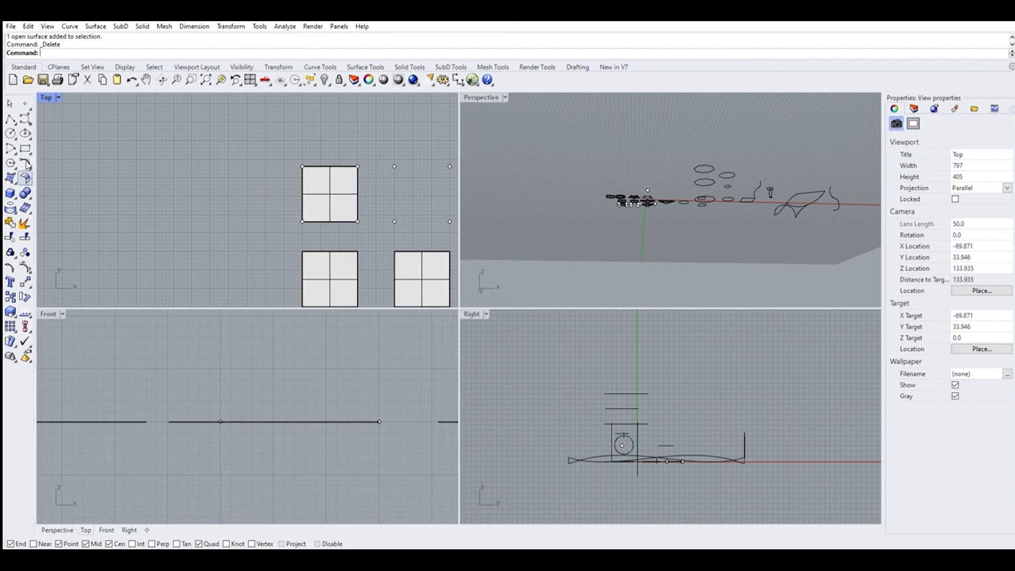
Extrude the unfilled star outline straight upward as an uncapped surface with Solid set to No, setting its height freehand in the Front view.
left_click(12, 179)
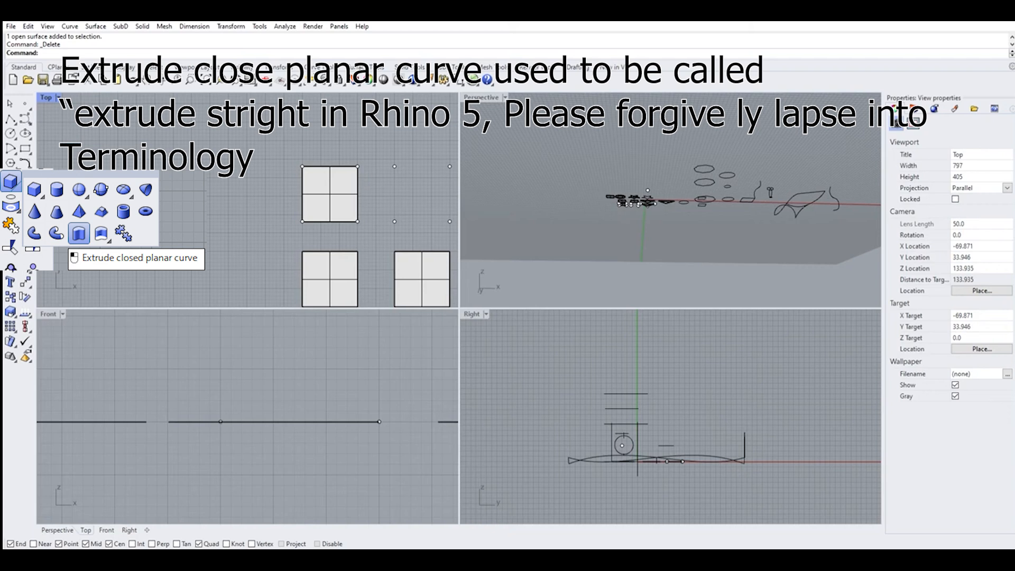
left_click(79, 234)
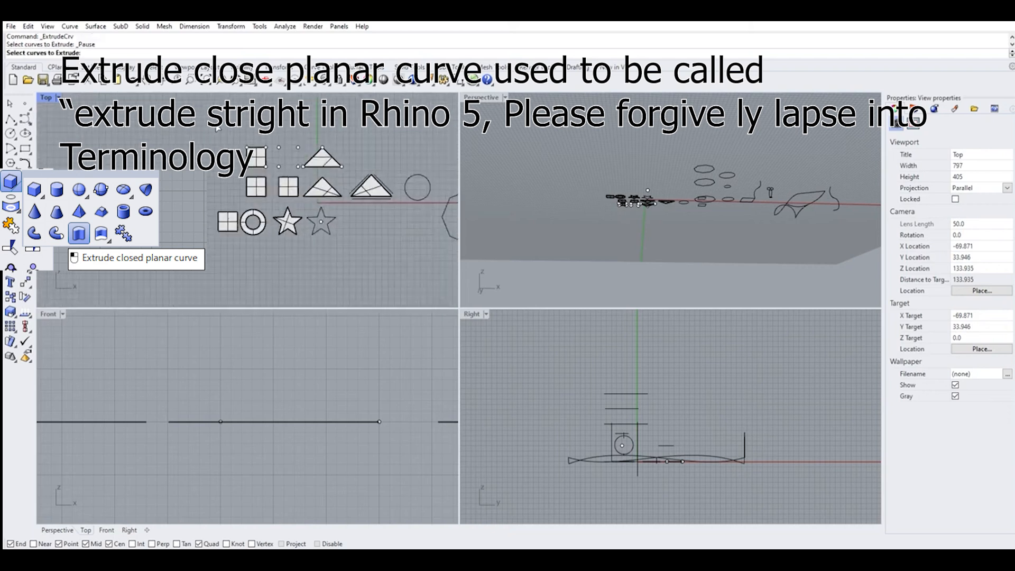
scroll(353, 203, "down", 3)
scroll(353, 203, "up", 3)
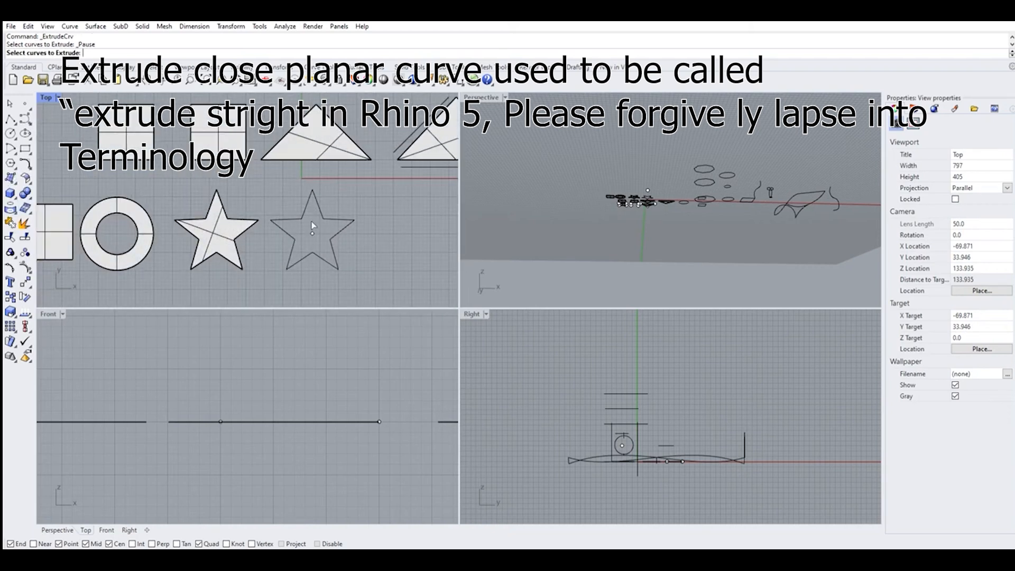
scroll(336, 216, "up", 2)
left_click(338, 217)
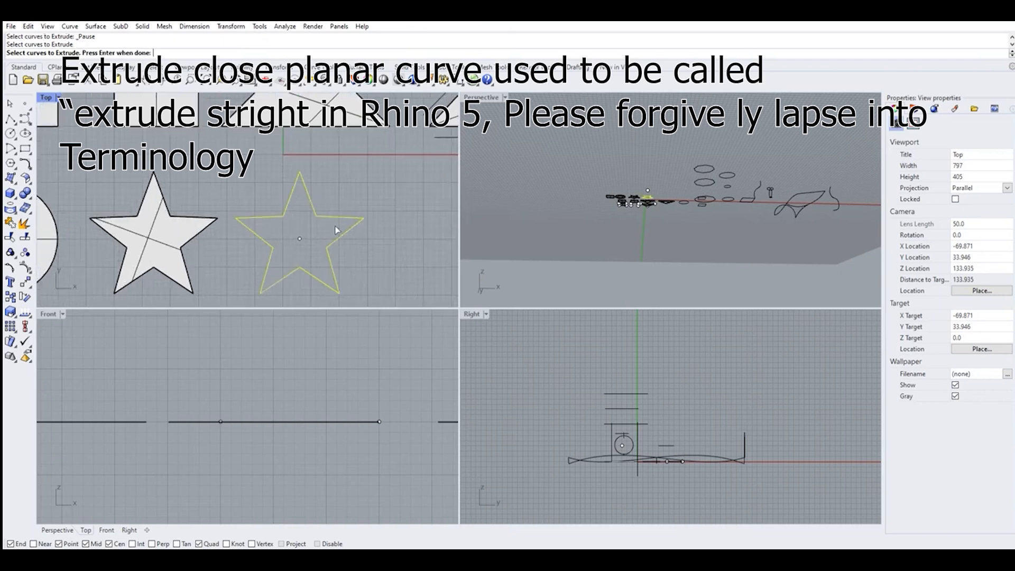
right_click(314, 369)
scroll(297, 397, "down", 2)
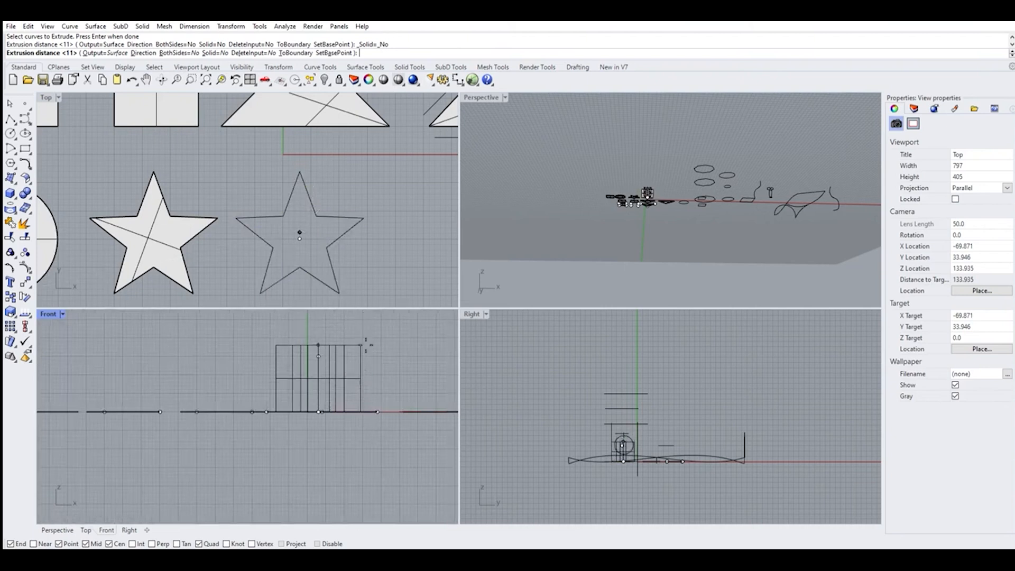
scroll(684, 204, "up", 5)
scroll(683, 198, "up", 5)
scroll(685, 181, "down", 9)
scroll(638, 168, "up", 9)
right_click_drag(639, 169, 705, 257)
scroll(705, 257, "up", 5)
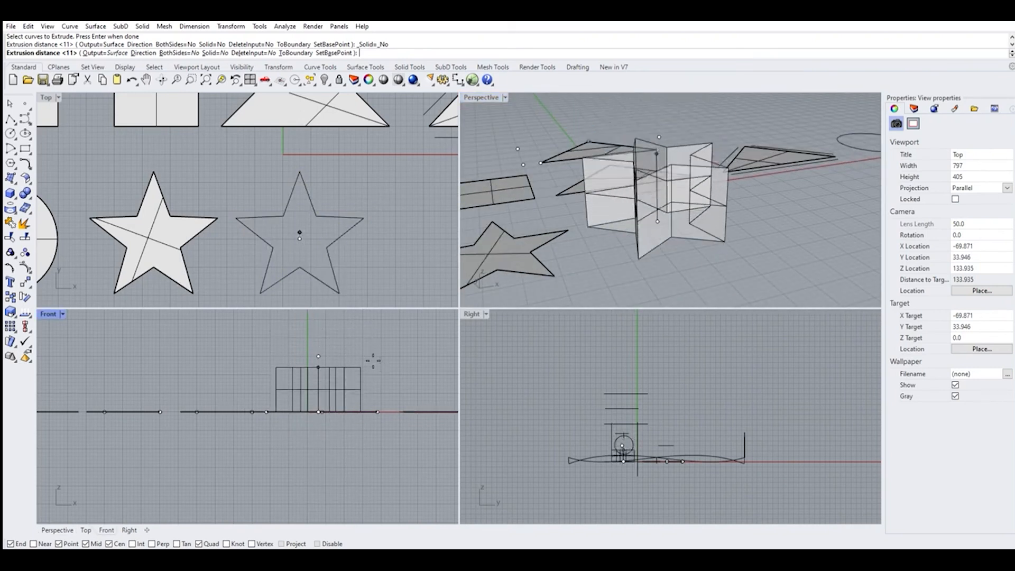
left_click(370, 329)
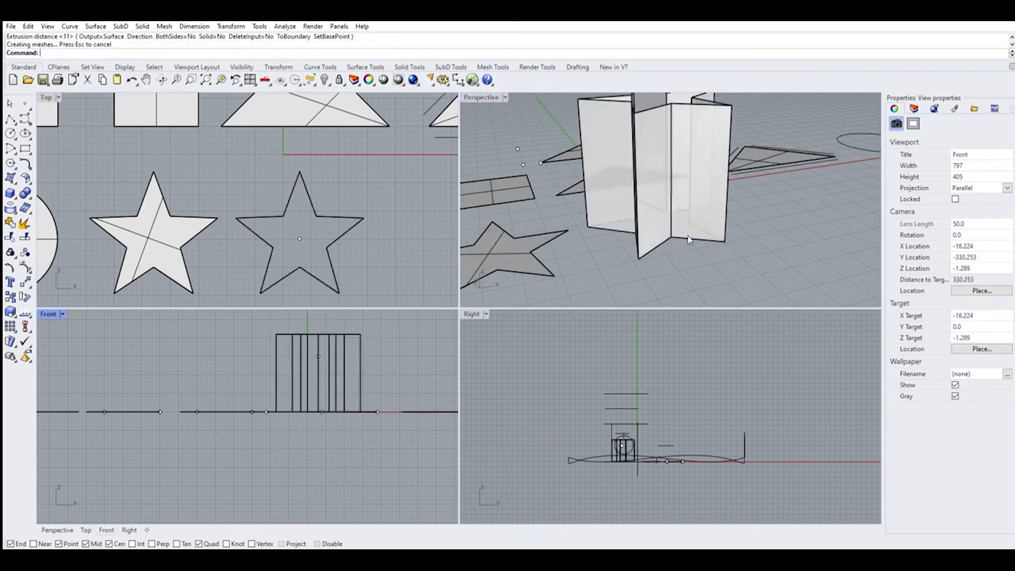
Close the top of the extruded star with a surface from planar curves, using its upper outline.
left_click(656, 200)
scroll(656, 200, "down", 6)
scroll(654, 201, "up", 8)
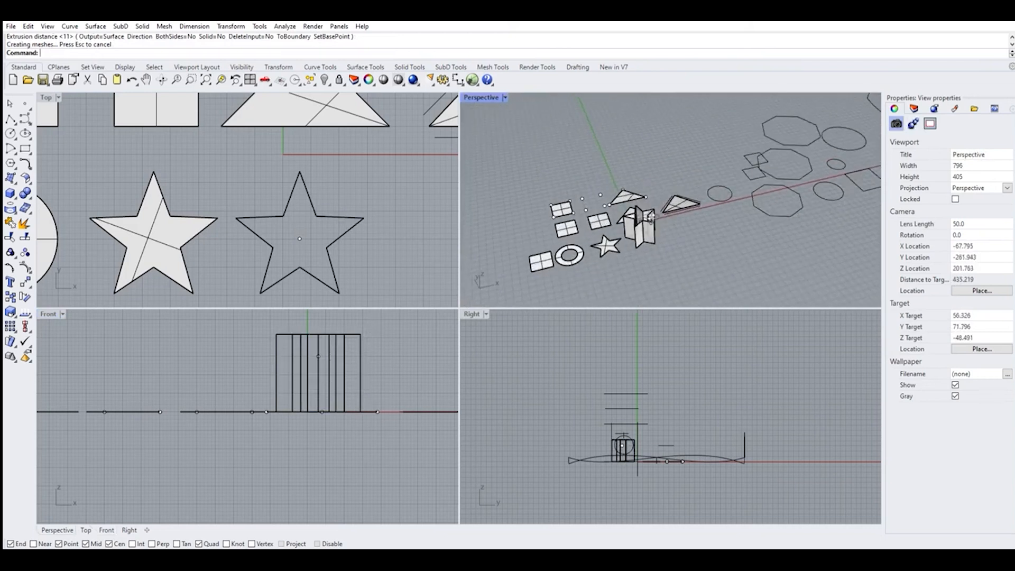
right_click_drag(654, 256, 646, 240)
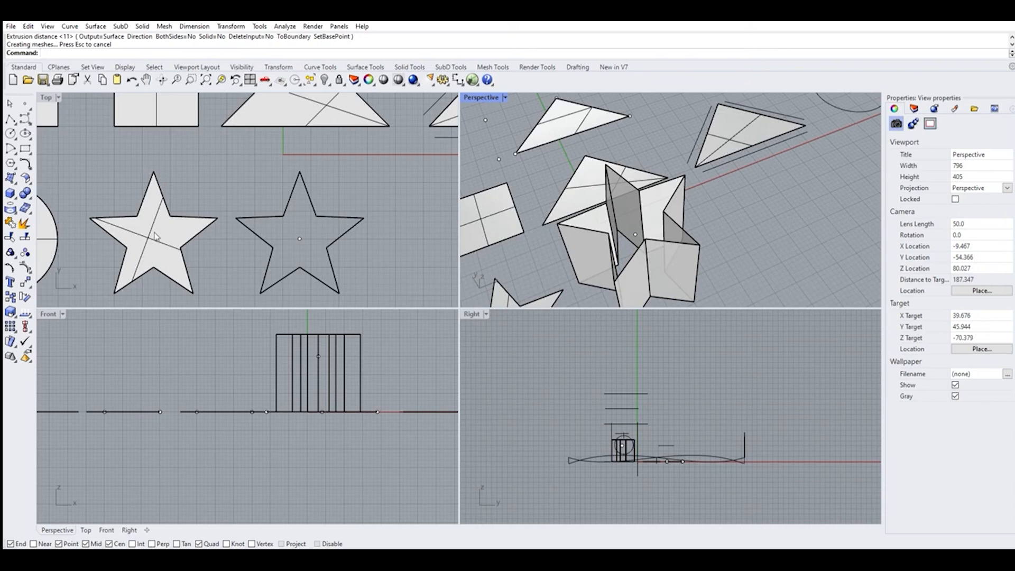
left_click(15, 181)
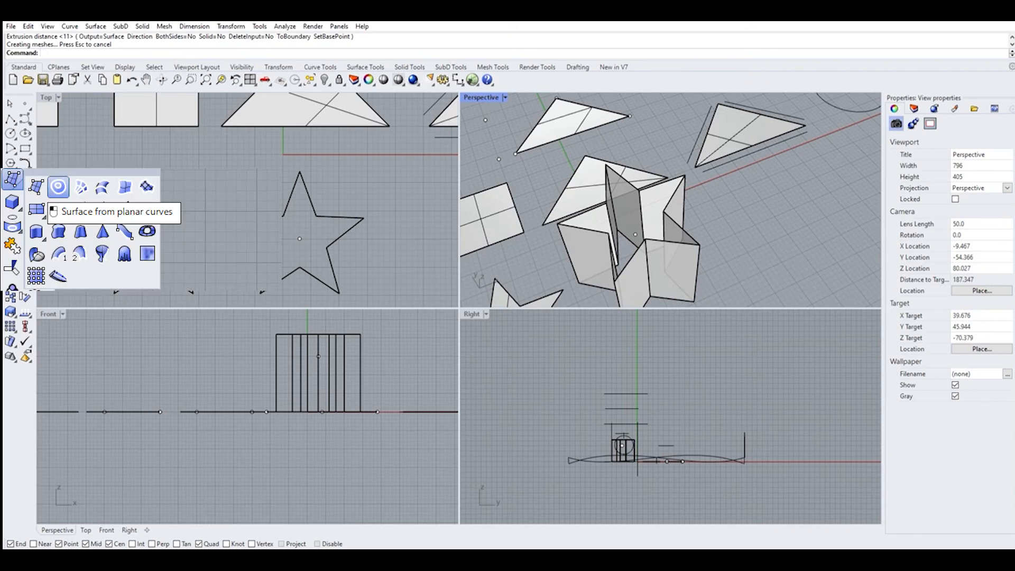
left_click(58, 186)
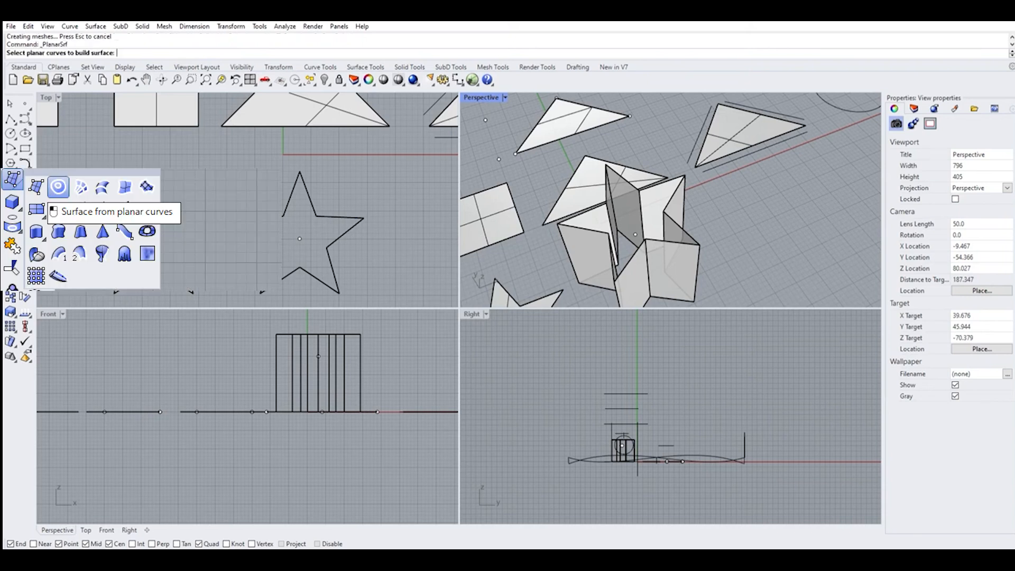
left_click(325, 335)
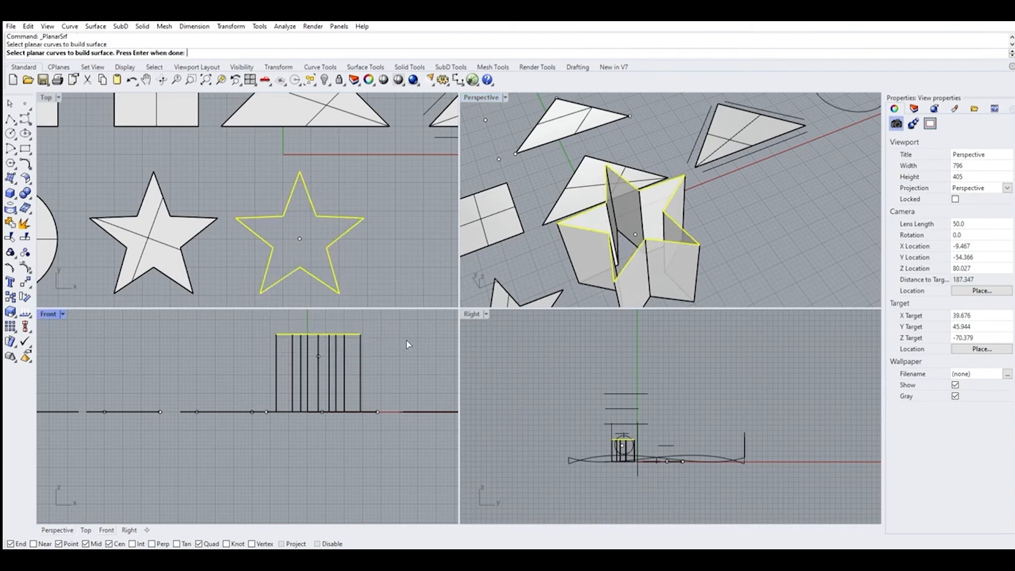
key("Return")
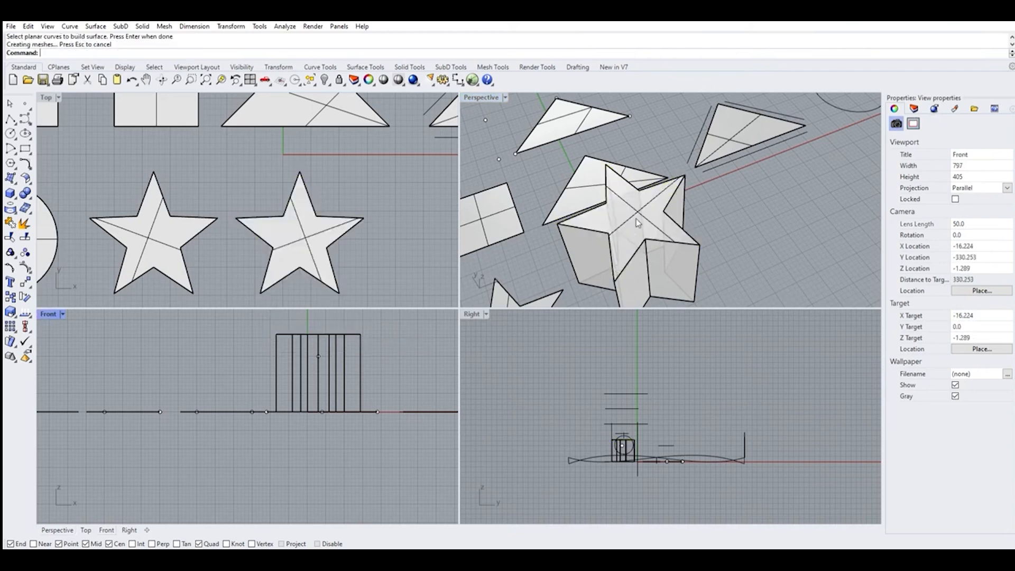
Close the bottom of the extruded star with another planar surface, using its lower outline.
left_click(615, 221)
right_click_drag(616, 221, 585, 166)
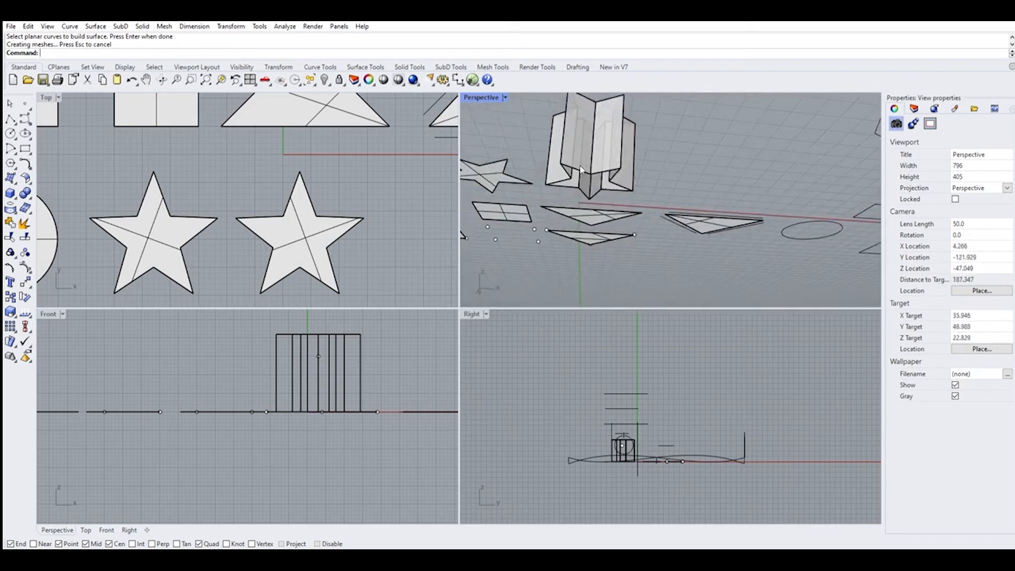
key("Return")
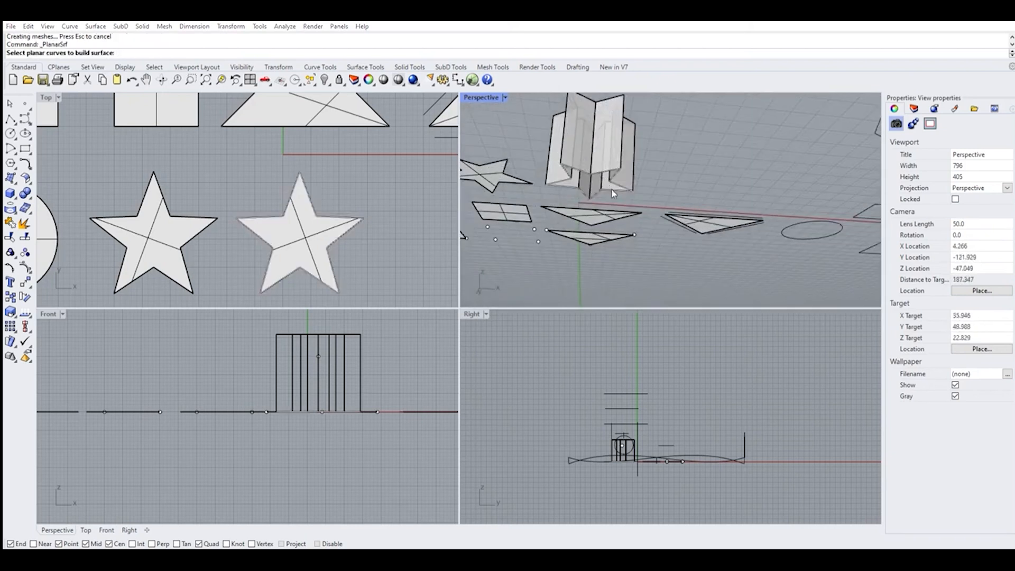
key("Return")
scroll(595, 157, "up", 3)
left_click(596, 198)
key("Escape")
Join the star's extruded walls and its top and bottom caps into a single polysurface.
scroll(597, 197, "down", 4)
left_click_drag(537, 125, 648, 217)
left_click(10, 222)
left_click(510, 151)
right_click_drag(553, 160, 580, 228)
scroll(588, 227, "down", 8)
scroll(588, 215, "up", 10)
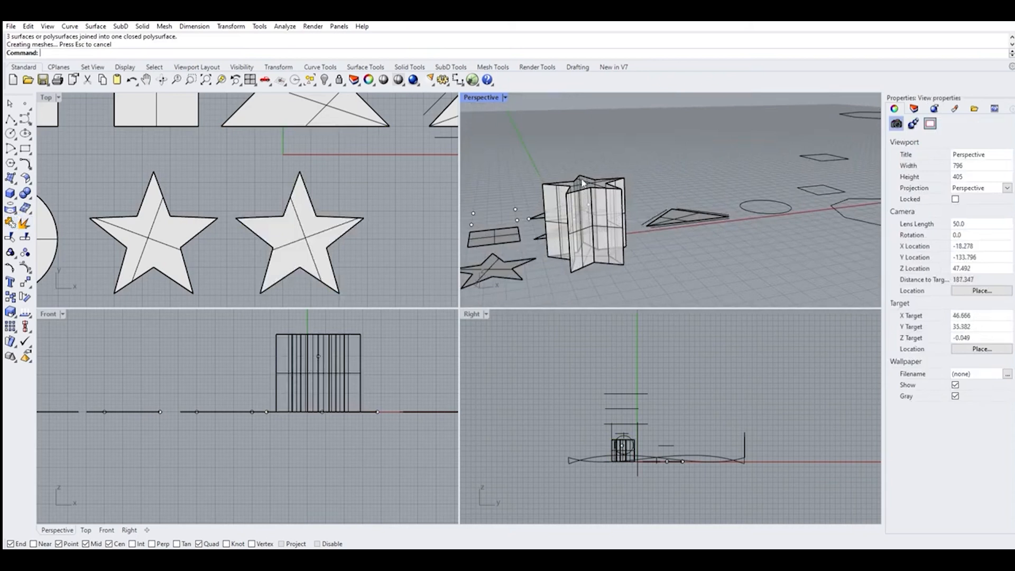
Examine the object details of the joined star to check its geometry type.
left_click(602, 210)
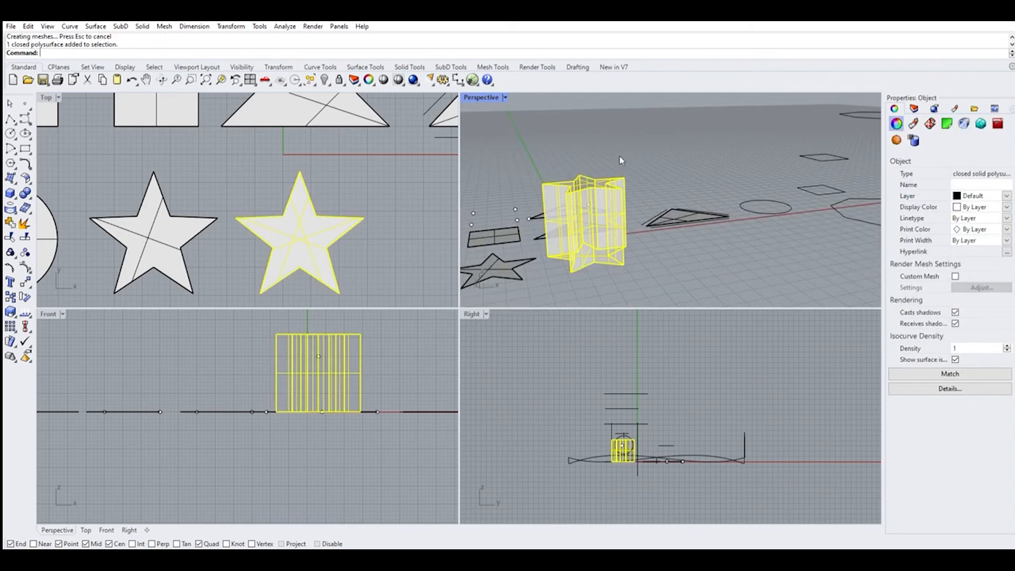
left_click(664, 150)
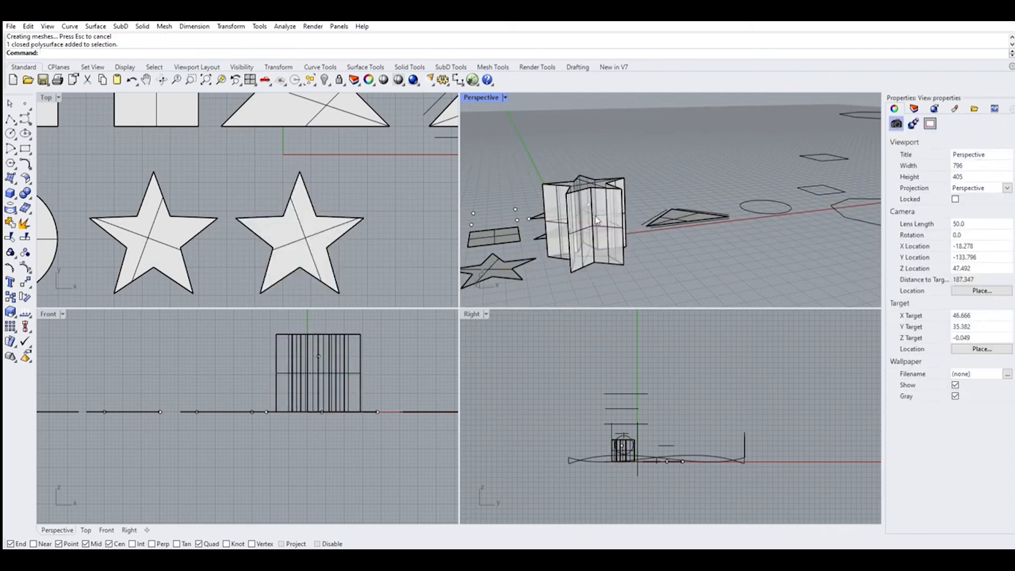
left_click(615, 210)
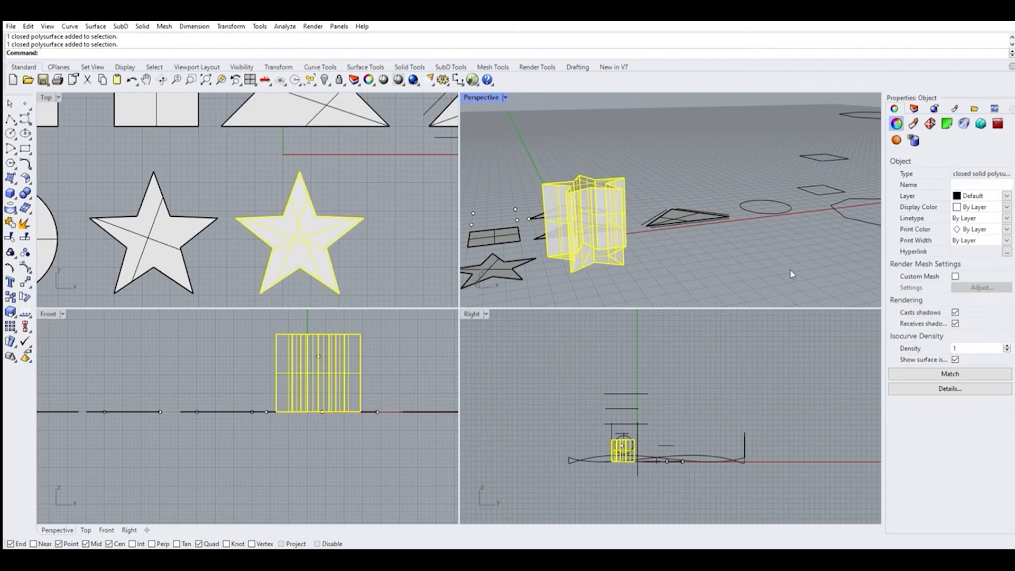
left_click(940, 385)
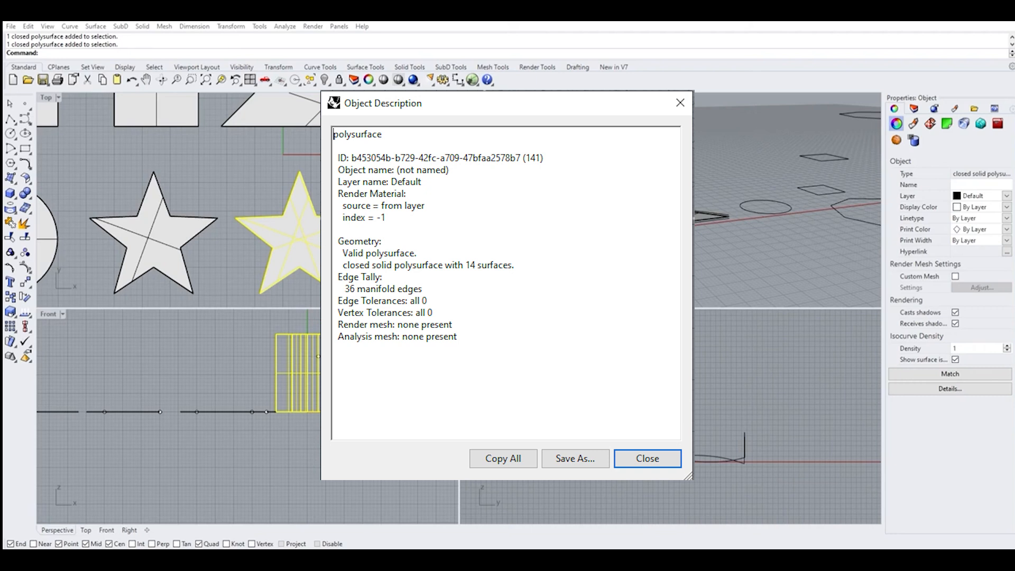
Close the object description and delete the joined star polysurface.
key("Escape")
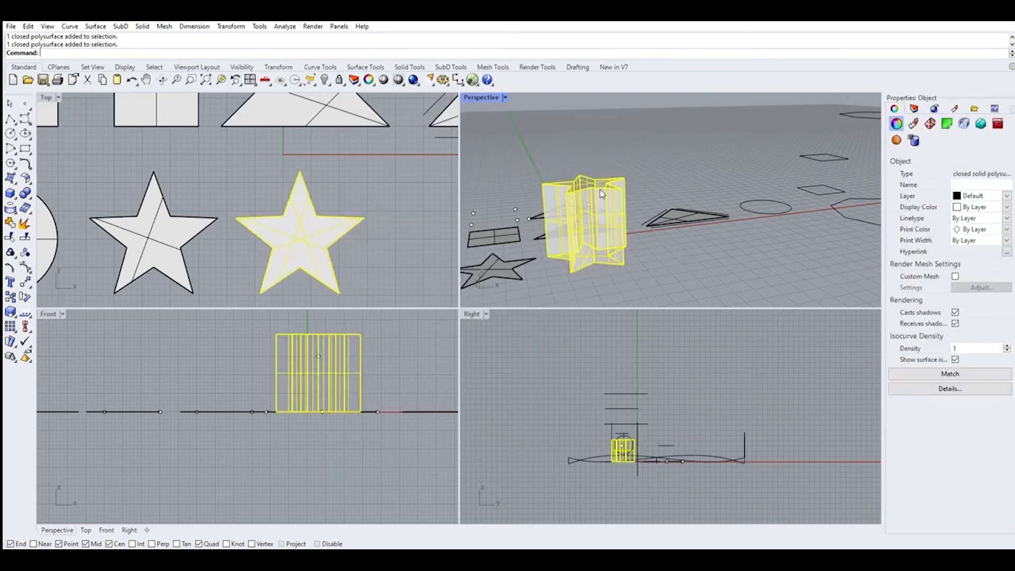
key("Delete")
scroll(616, 154, "down", 2)
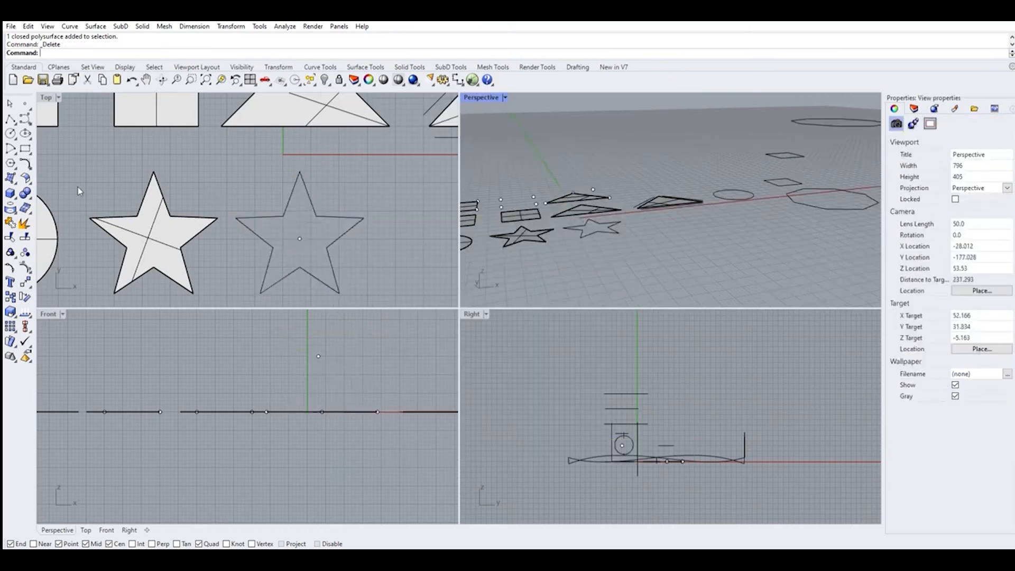
Extrude the rectangle along the S-shaped curve that rises from its corner, using Extrude along curve with Solid=No.
left_click(15, 178)
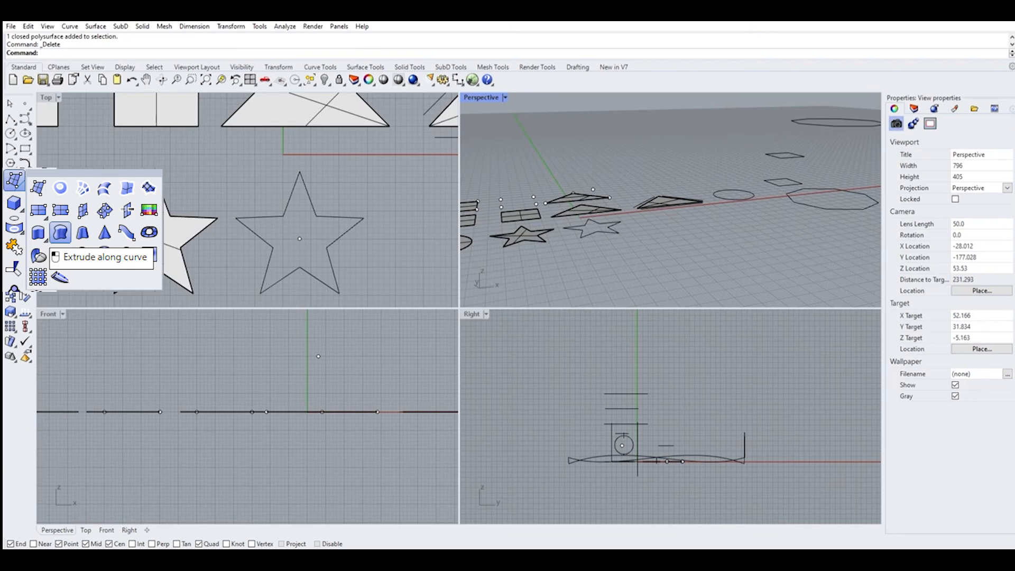
left_click(60, 233)
scroll(690, 230, "down", 5)
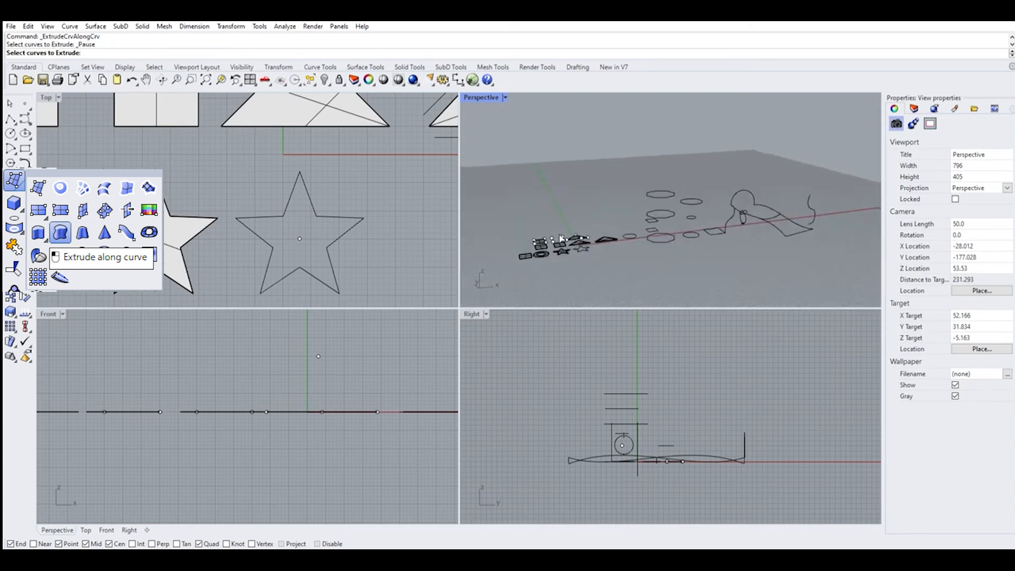
scroll(690, 230, "up", 6)
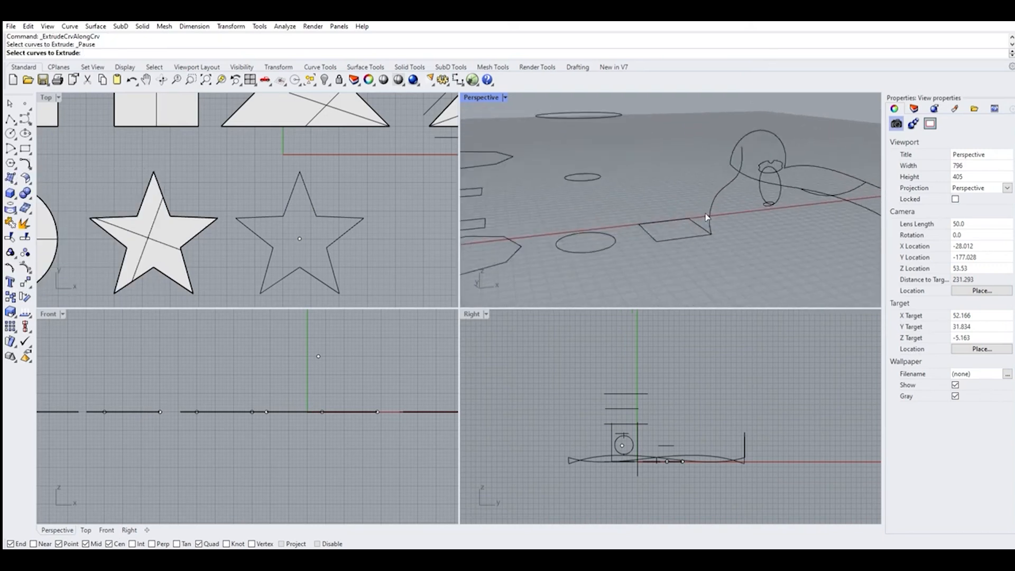
left_click(15, 179)
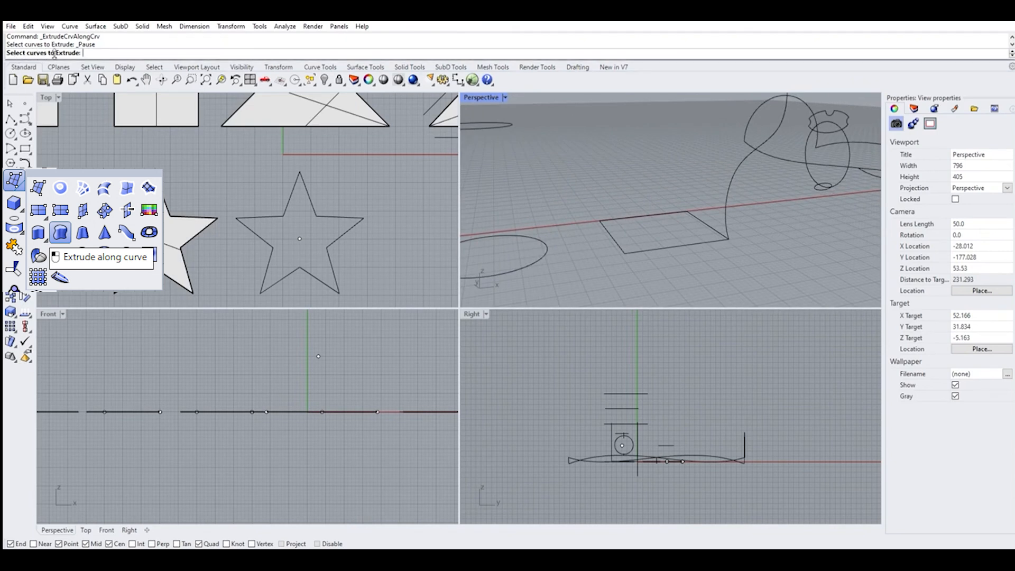
right_click_drag(662, 244, 632, 263)
left_click(668, 233)
key("Return")
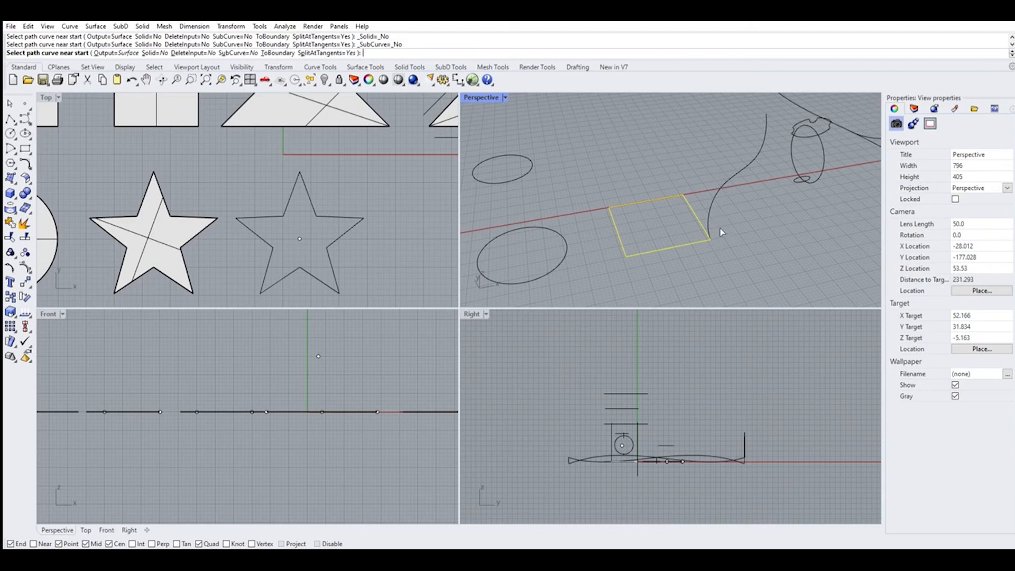
left_click(717, 190)
scroll(705, 238, "down", 2)
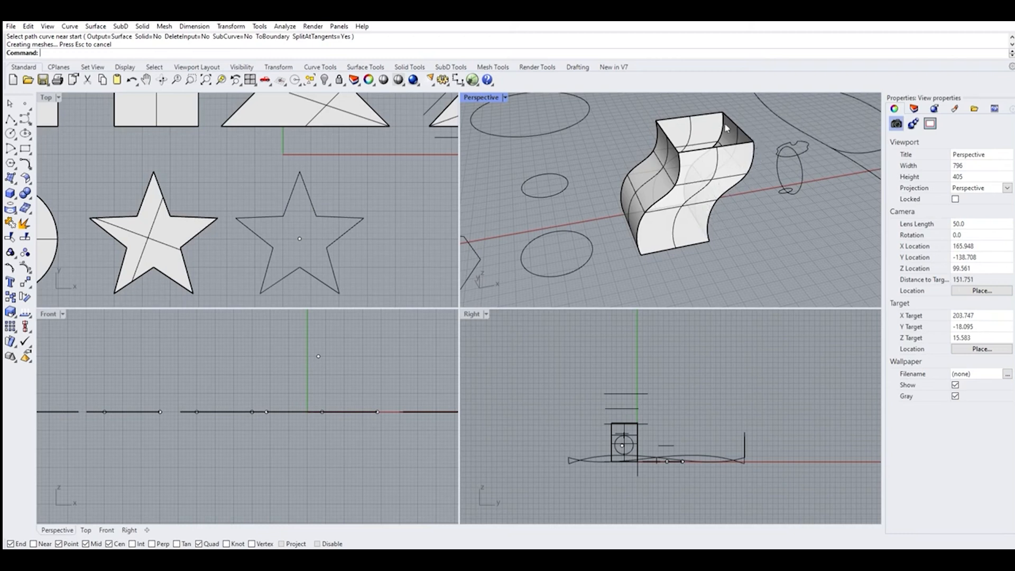
Extrude the star outline to the point floating above its centre, using Extrude to point with Solid=No.
left_click(11, 178)
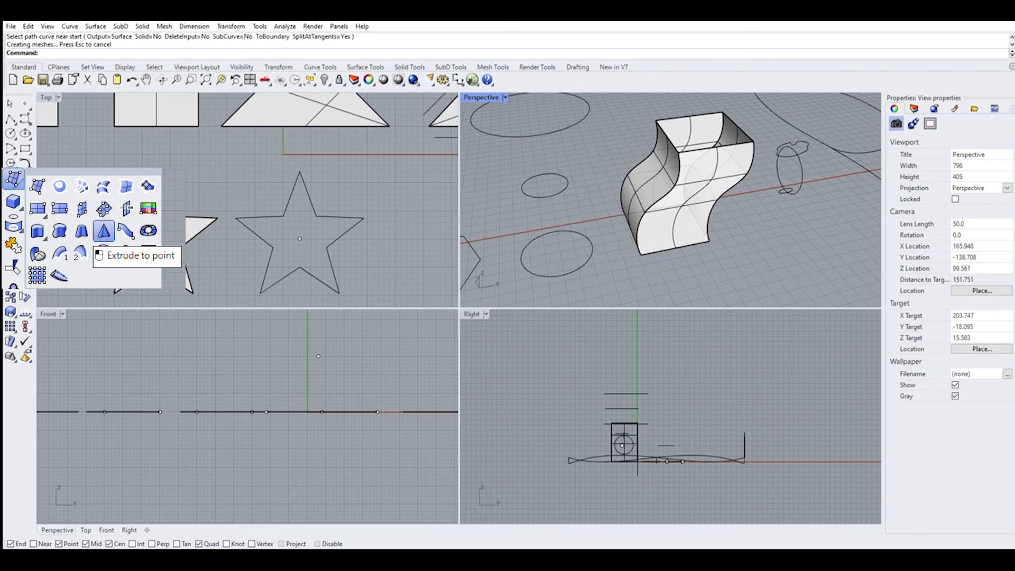
left_click(104, 231)
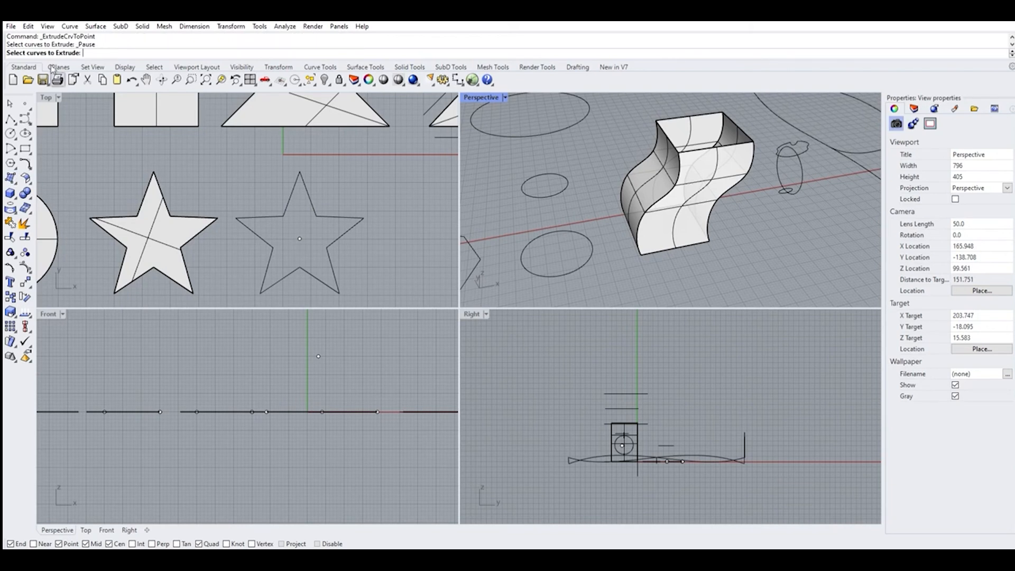
scroll(682, 226, "down", 3)
scroll(683, 227, "down", 5)
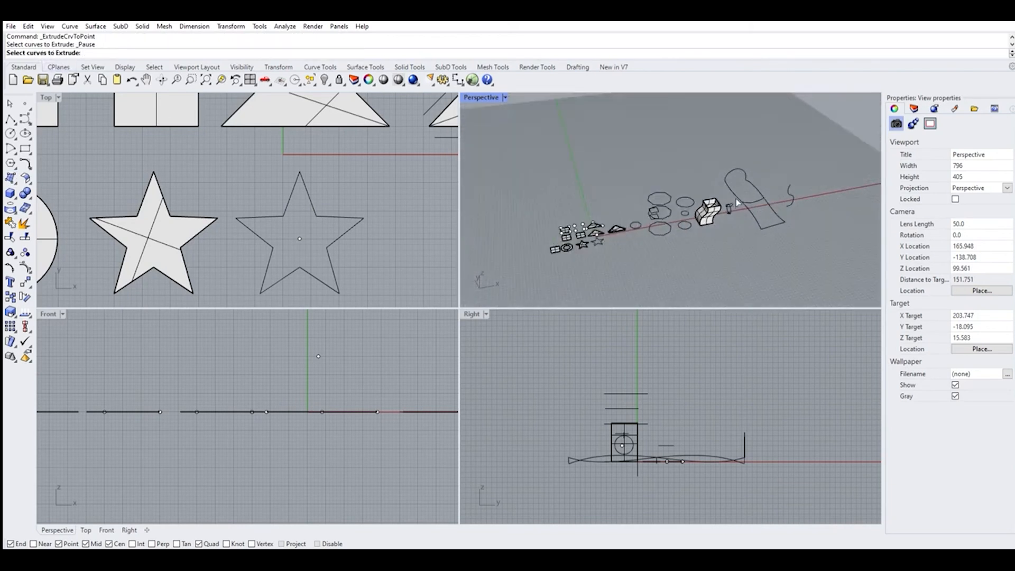
scroll(604, 228, "up", 8)
scroll(604, 228, "up", 2)
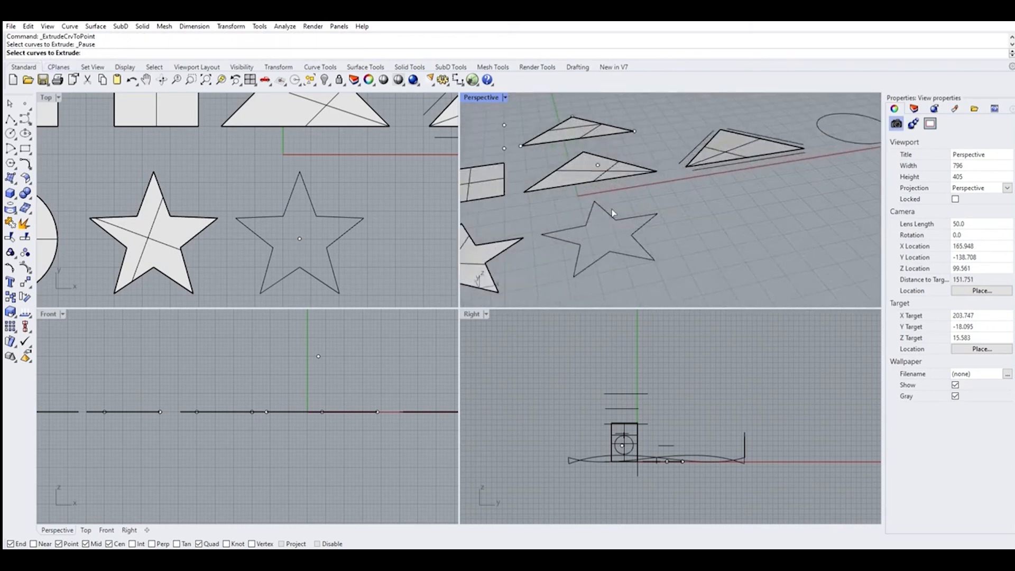
right_click_drag(613, 215, 679, 196)
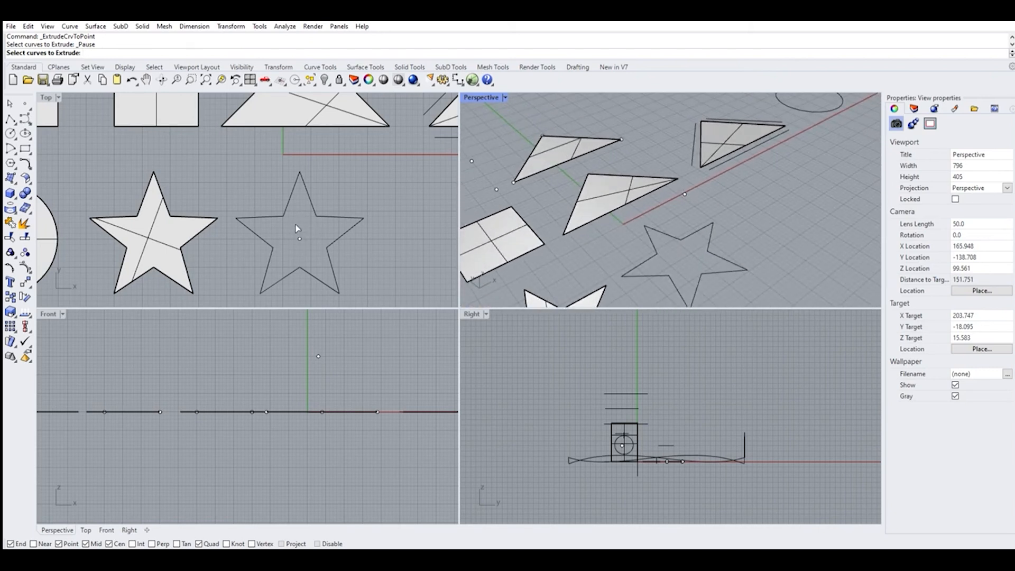
left_click(686, 232)
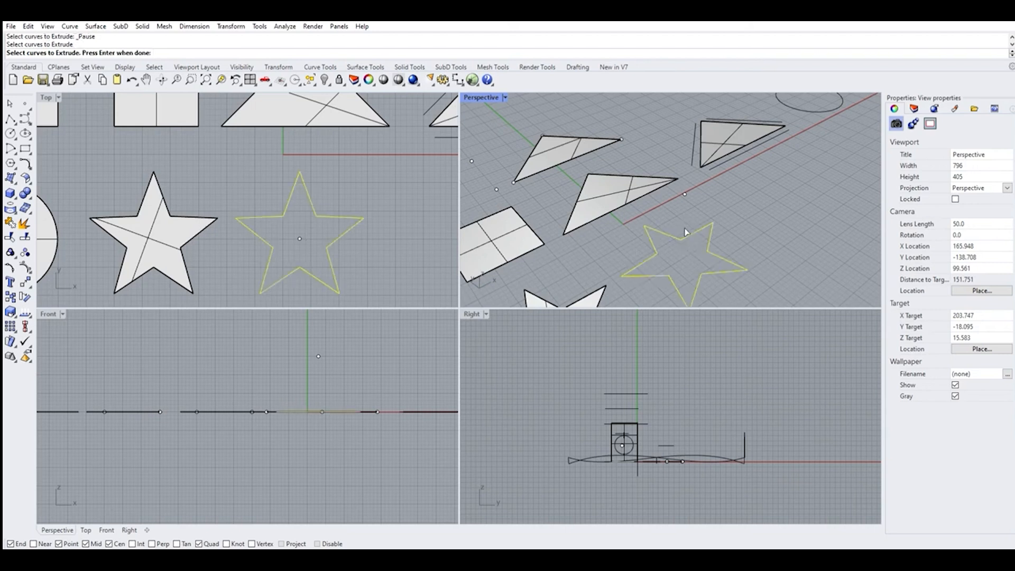
key("Return")
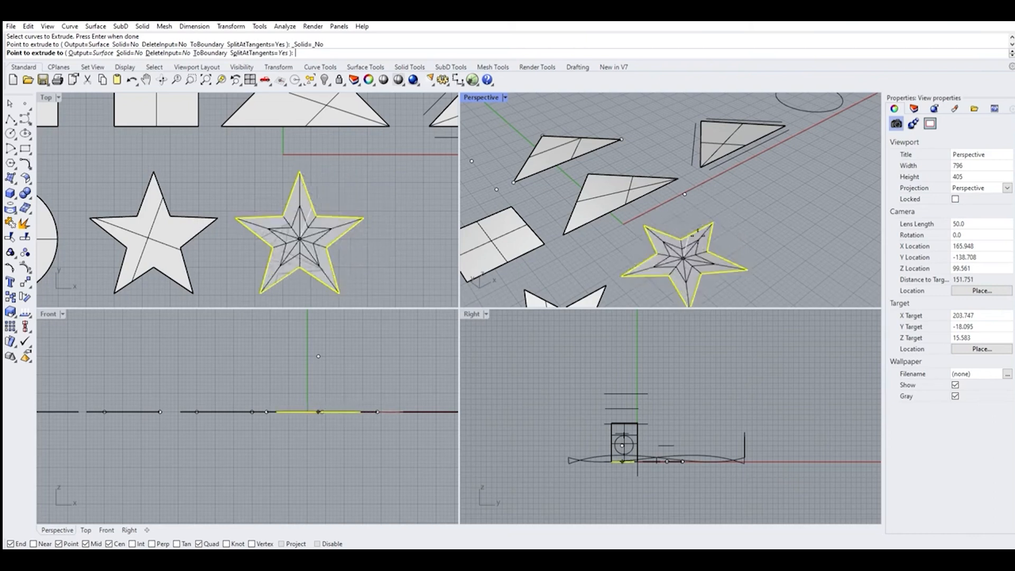
left_click(688, 194)
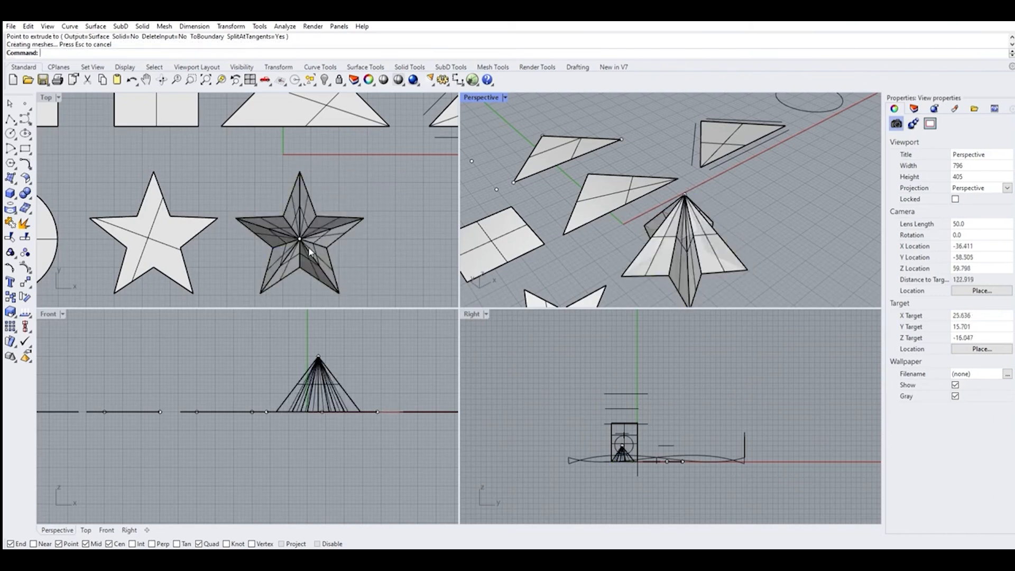
scroll(307, 253, "up", 3)
right_click_drag(659, 256, 682, 258)
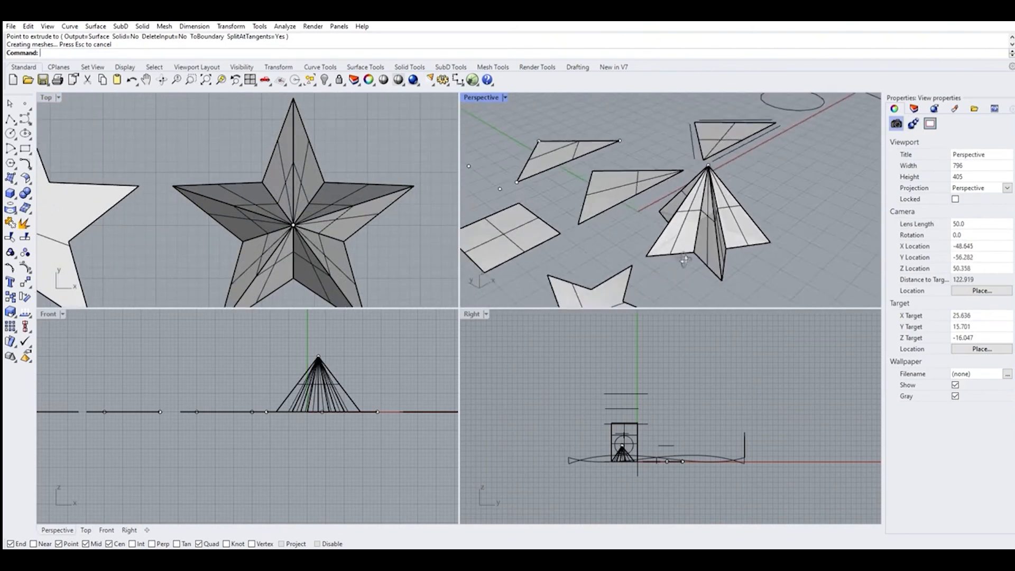
Hide all the finished exercise objects from the origin through the extruded rectangle, leaving out the ring curves and the curves beyond them.
scroll(608, 217, "down", 4)
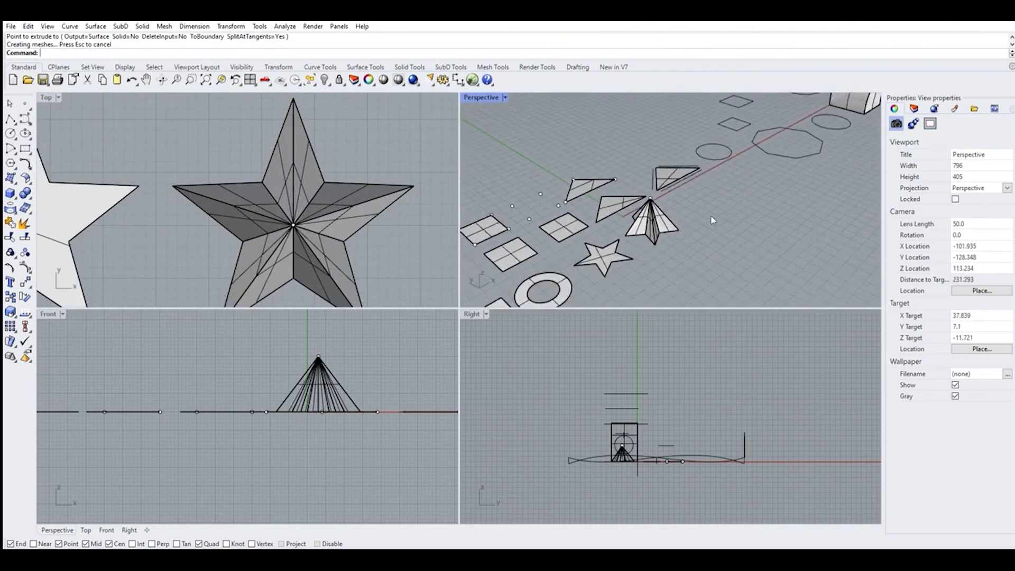
scroll(664, 214, "down", 3)
right_click_drag(739, 199, 626, 190)
scroll(626, 190, "down", 12)
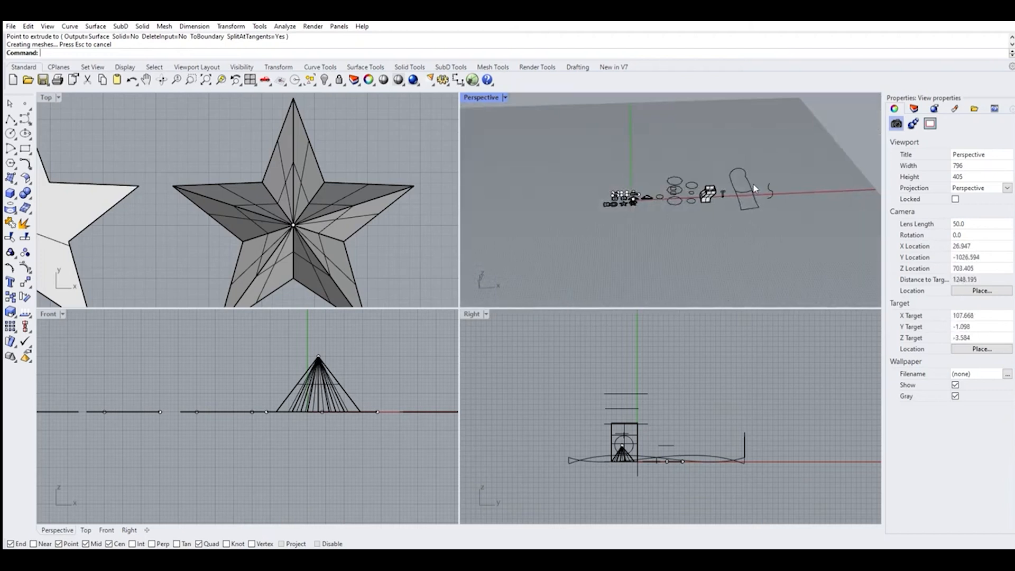
scroll(751, 186, "up", 10)
right_click_drag(759, 192, 780, 167)
scroll(724, 179, "up", 5)
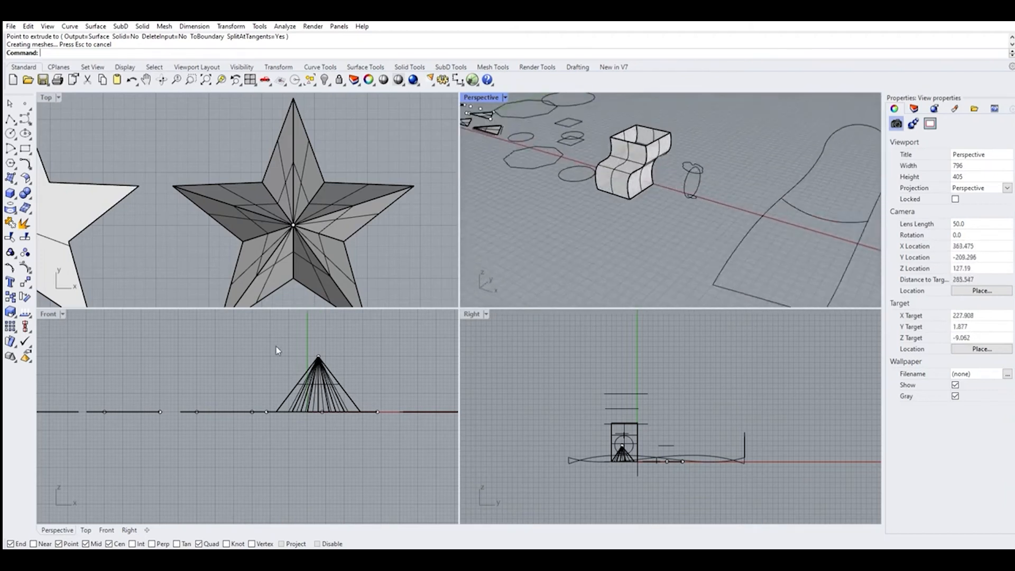
scroll(296, 381, "down", 6)
left_click_drag(224, 340, 350, 395)
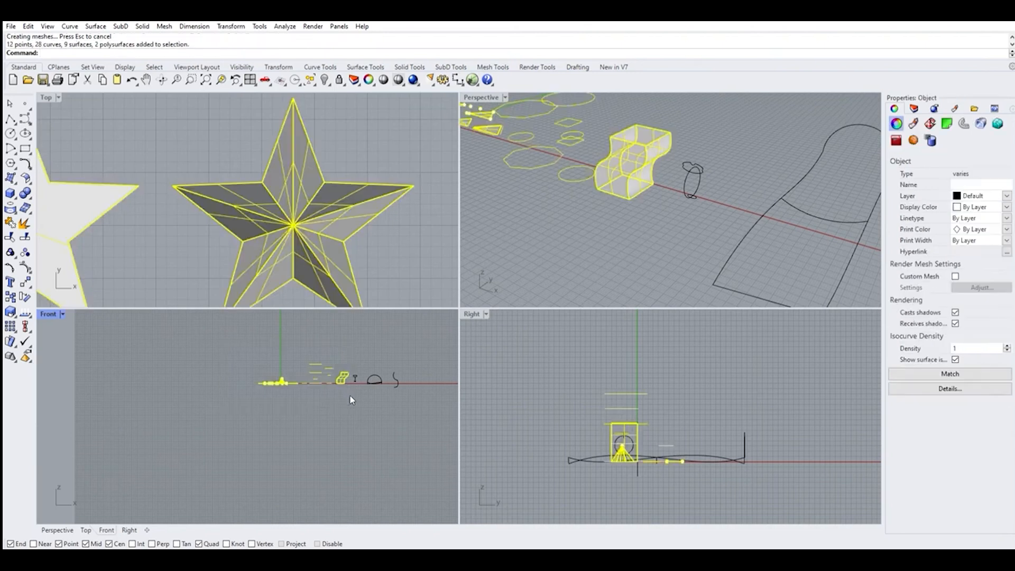
key("ctrl+h")
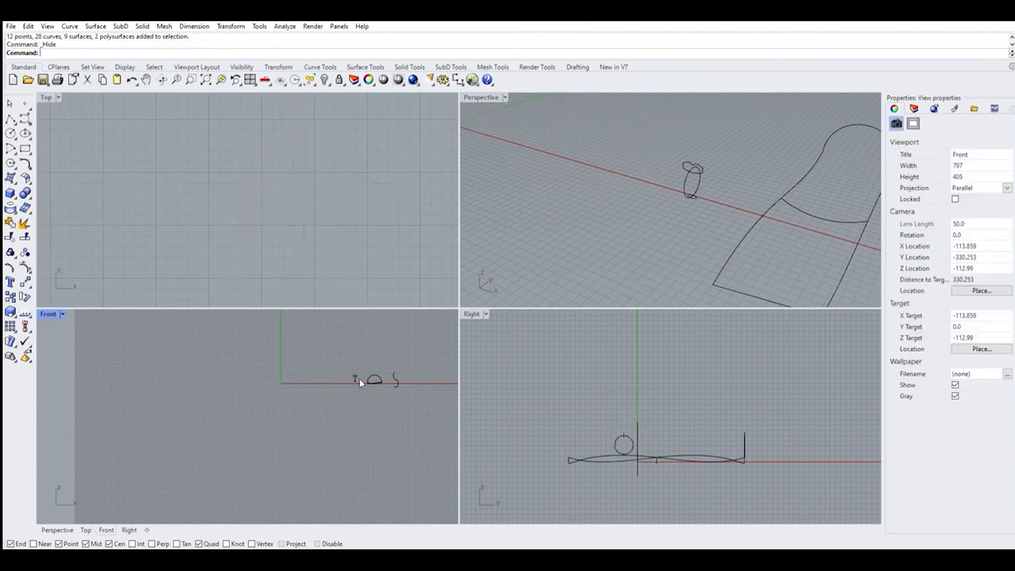
scroll(360, 379, "up", 3)
scroll(479, 207, "down", 3)
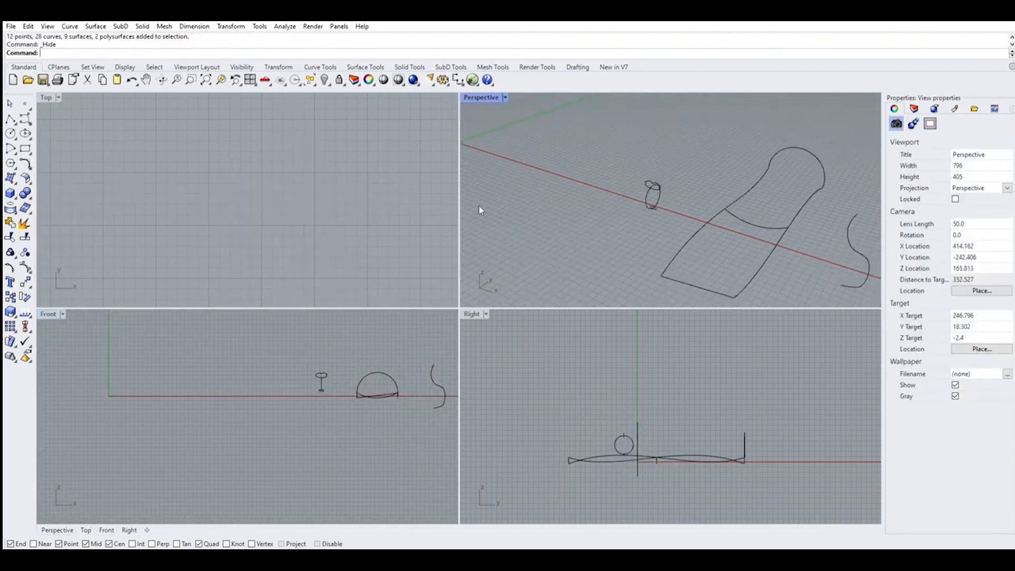
Examine the ring curves in an enlarged Perspective view, checking the large circle, the notched profile and the small circle.
double_click(481, 97)
right_click_drag(481, 169, 489, 212)
scroll(429, 200, "up", 5)
left_click(420, 212)
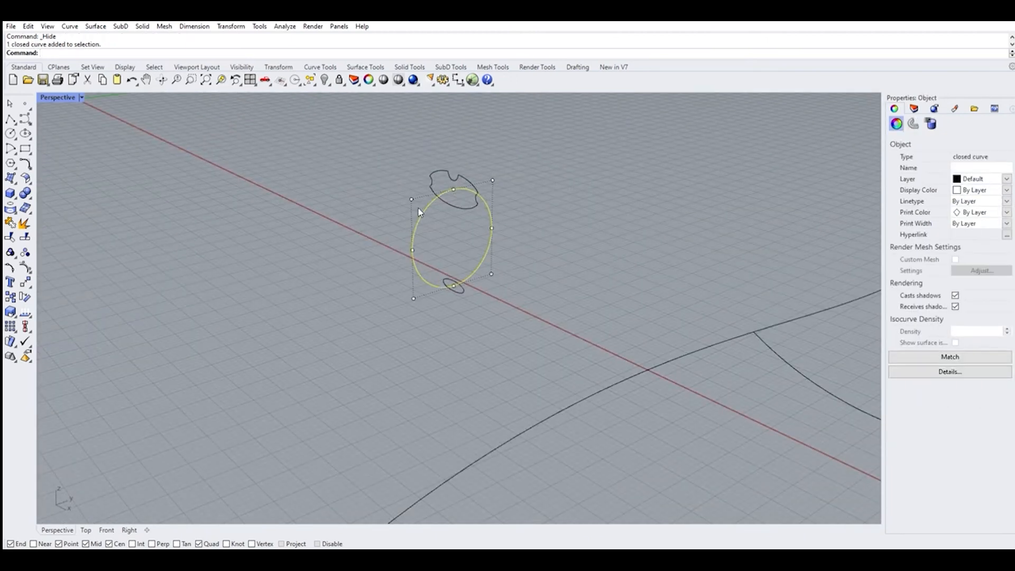
left_click(381, 224)
scroll(446, 176, "up", 5)
right_click_drag(446, 177, 472, 182)
left_click(543, 162)
left_click(524, 344)
Examine in the Right and Top views how the two profile curves sit perpendicular to the large circle.
left_click(250, 80)
left_click(250, 80)
scroll(633, 426, "down", 5)
scroll(630, 401, "up", 8)
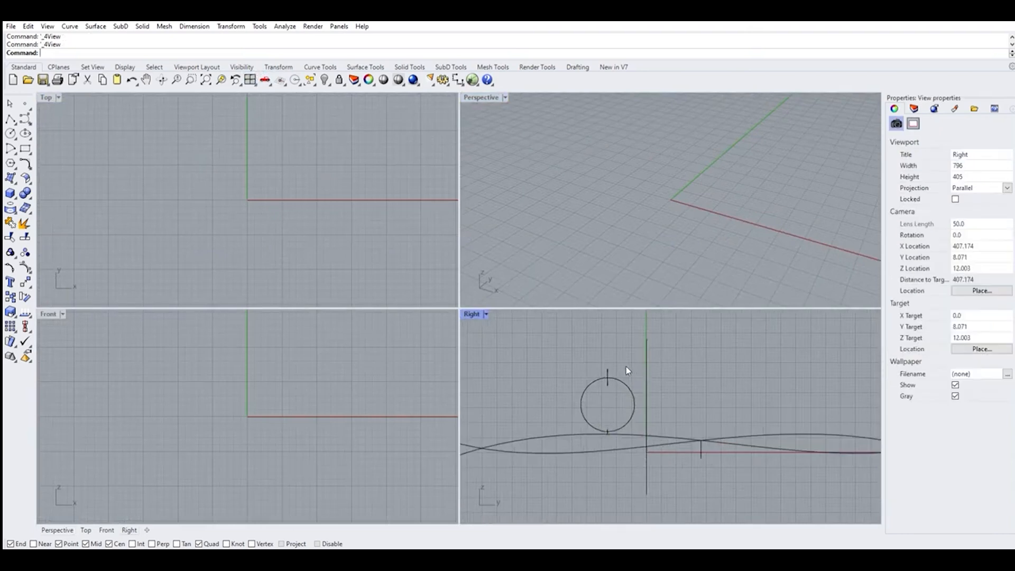
left_click(596, 368)
left_click(597, 361)
scroll(613, 388, "down", 4)
scroll(598, 427, "up", 4)
left_click(608, 432)
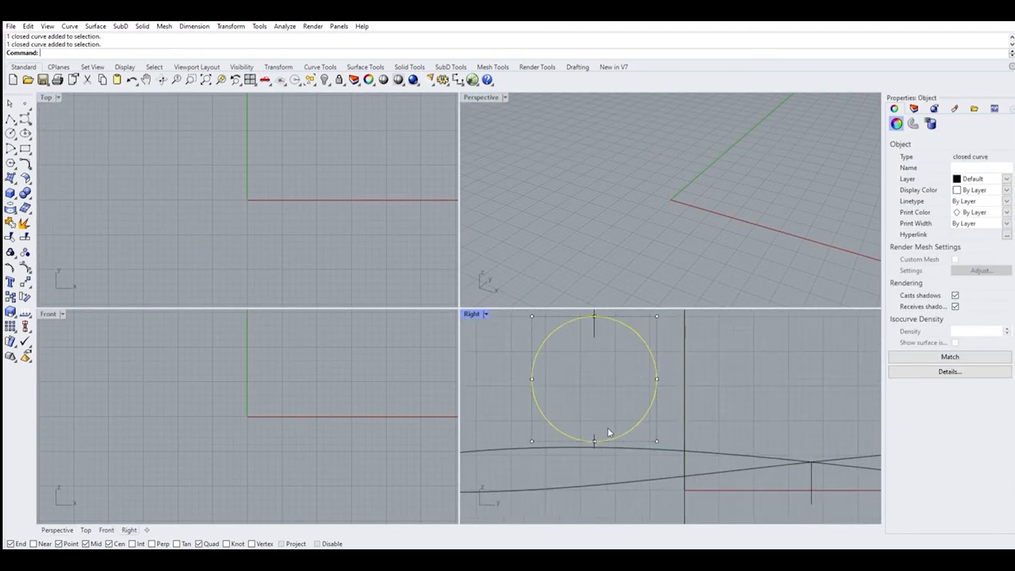
left_click(344, 421)
scroll(320, 421, "down", 8)
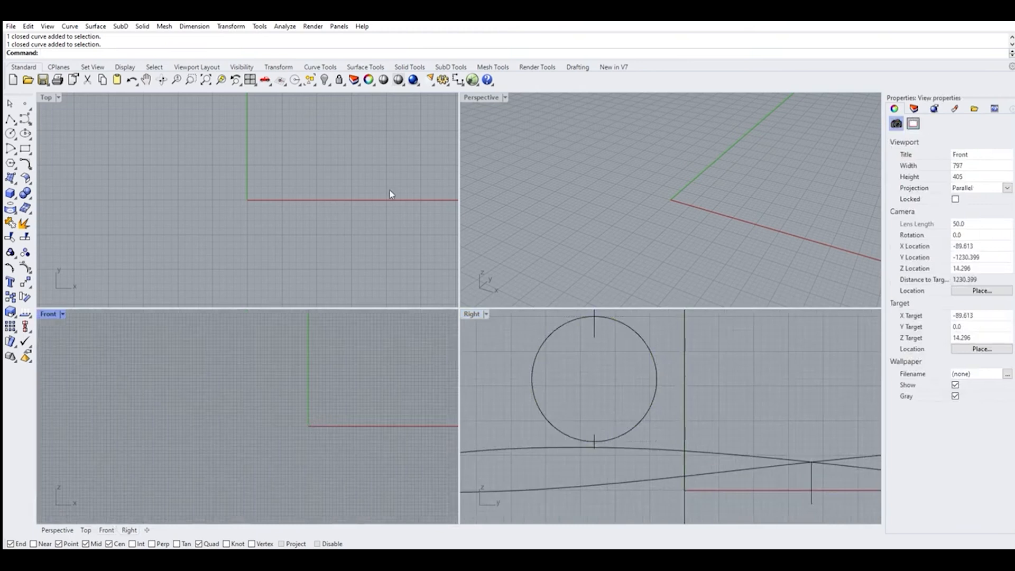
left_click(370, 192)
scroll(260, 217, "down", 8)
scroll(339, 213, "up", 15)
right_click_drag(289, 209, 296, 204)
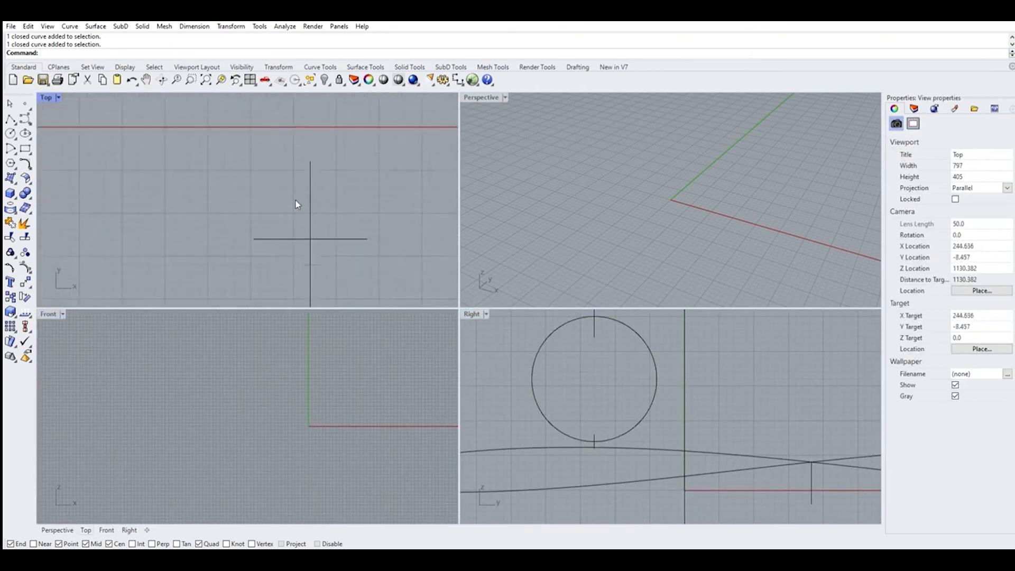
scroll(312, 240, "down", 1)
scroll(609, 177, "down", 3)
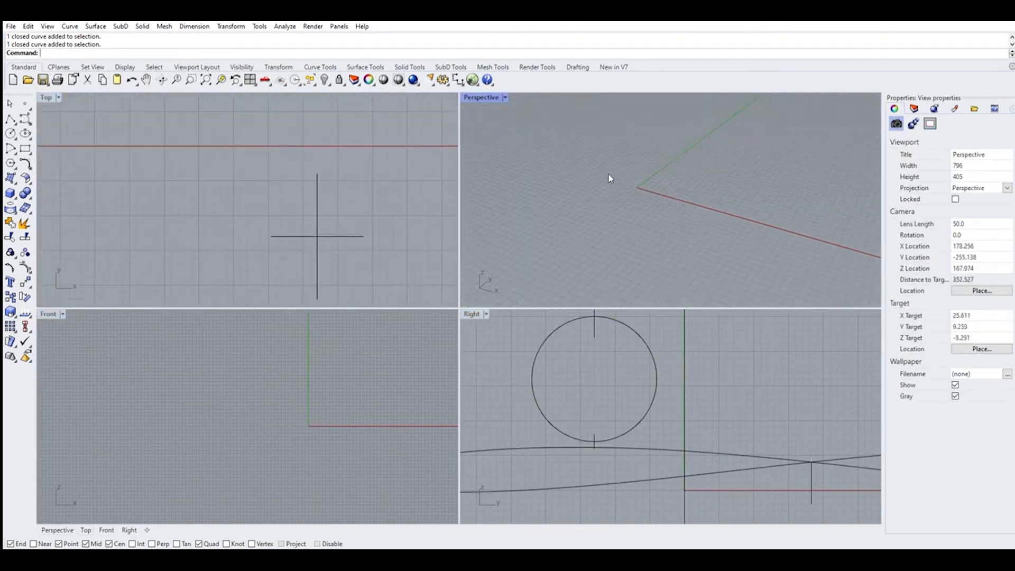
Start a one-rail sweep with the large circle as the rail and the small circle and notched profile as cross sections.
double_click(509, 97)
scroll(414, 316, "down", 5)
scroll(512, 331, "up", 6)
scroll(578, 334, "up", 8)
right_click_drag(578, 334, 568, 337)
scroll(512, 334, "down", 4)
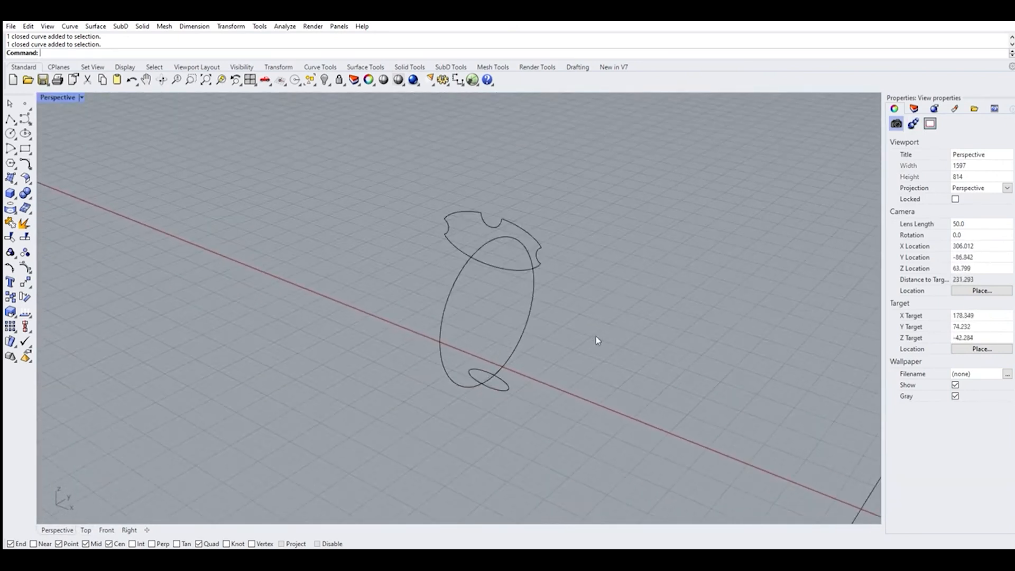
left_click(12, 180)
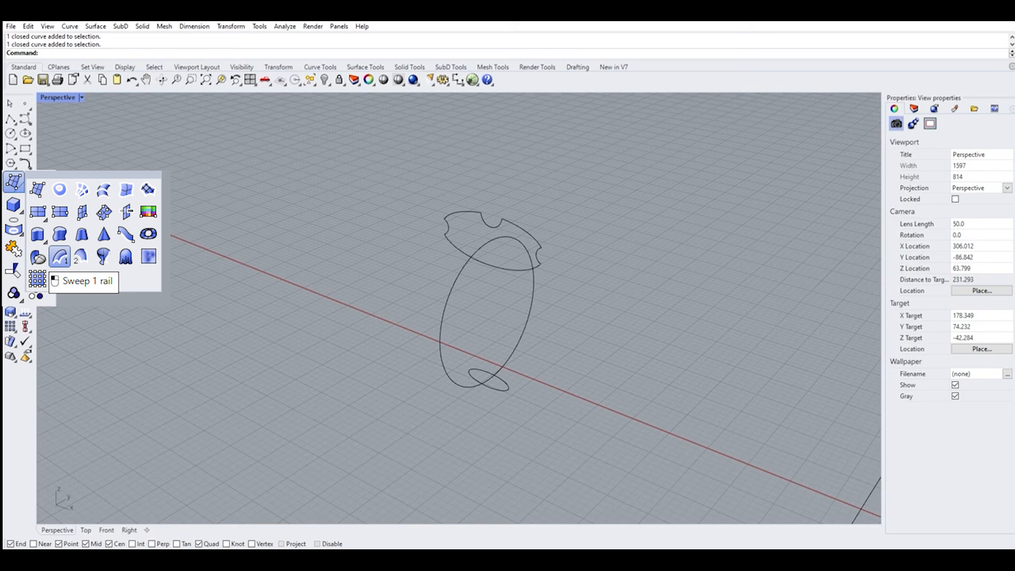
left_click(60, 257)
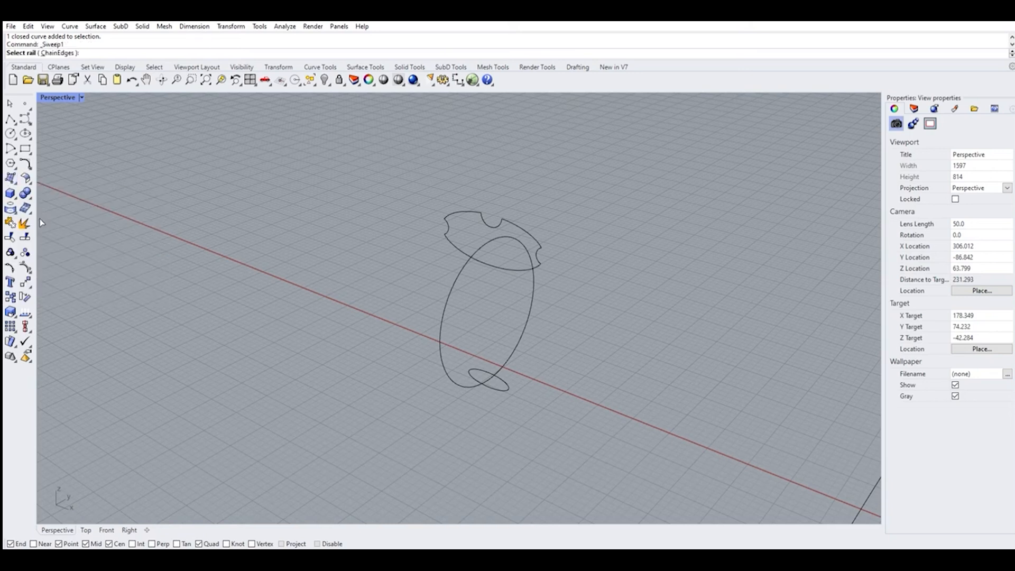
left_click(452, 285)
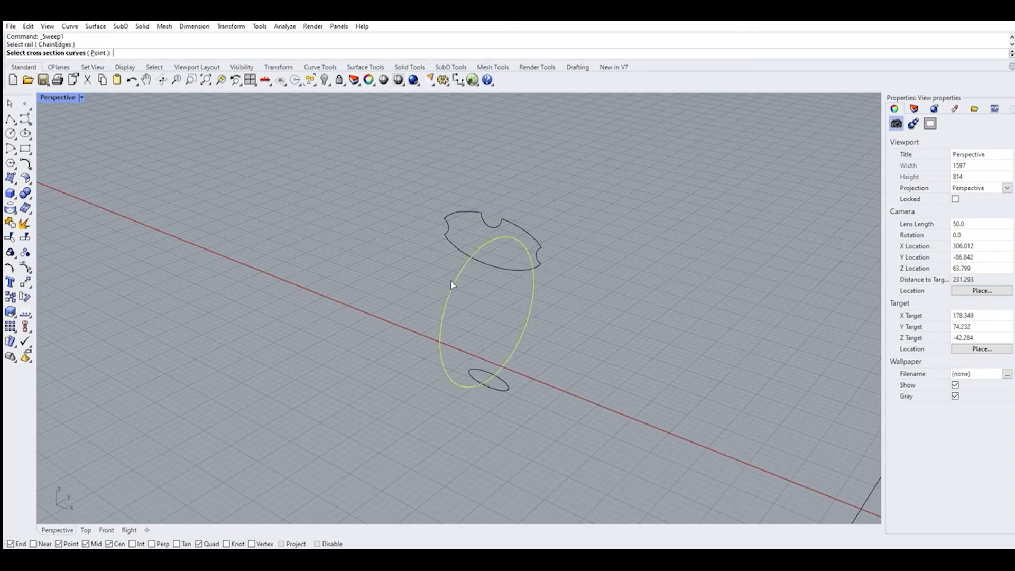
mouse_move(502, 295)
right_mouse_down()
mouse_move(491, 298)
mouse_move(510, 302)
right_mouse_up()
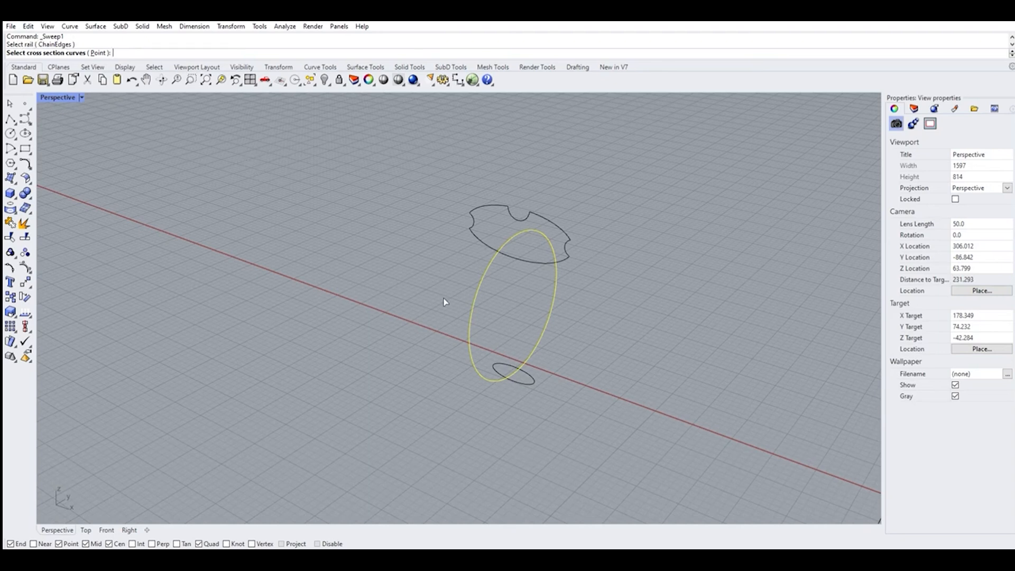
left_click(532, 376)
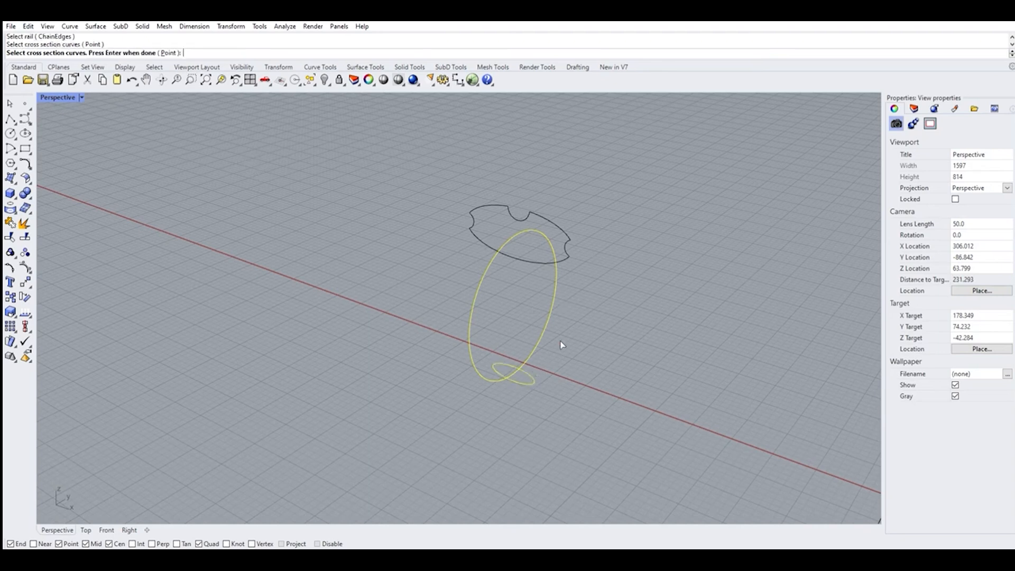
left_click(567, 252)
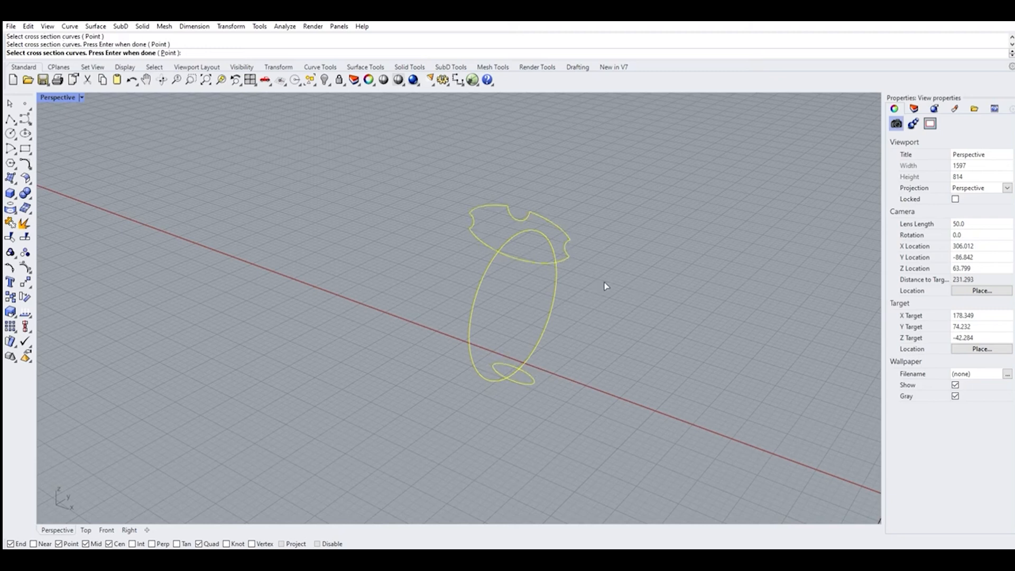
key("Return")
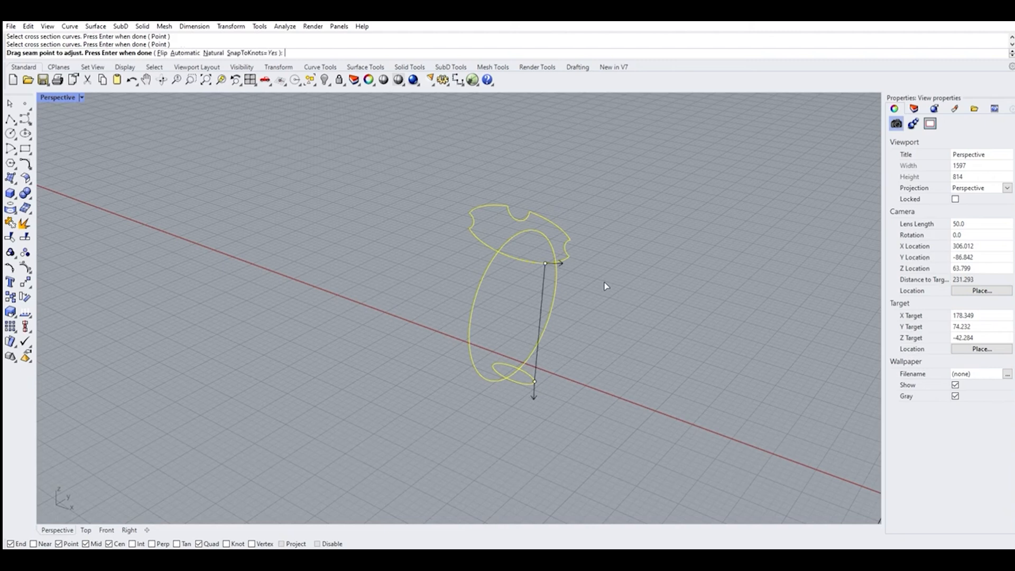
Move the notched profile's seam point to the middle of its inner edge, directly on the rail side.
mouse_move(607, 290)
right_mouse_down()
mouse_move(596, 301)
mouse_move(613, 294)
mouse_move(608, 285)
right_mouse_up()
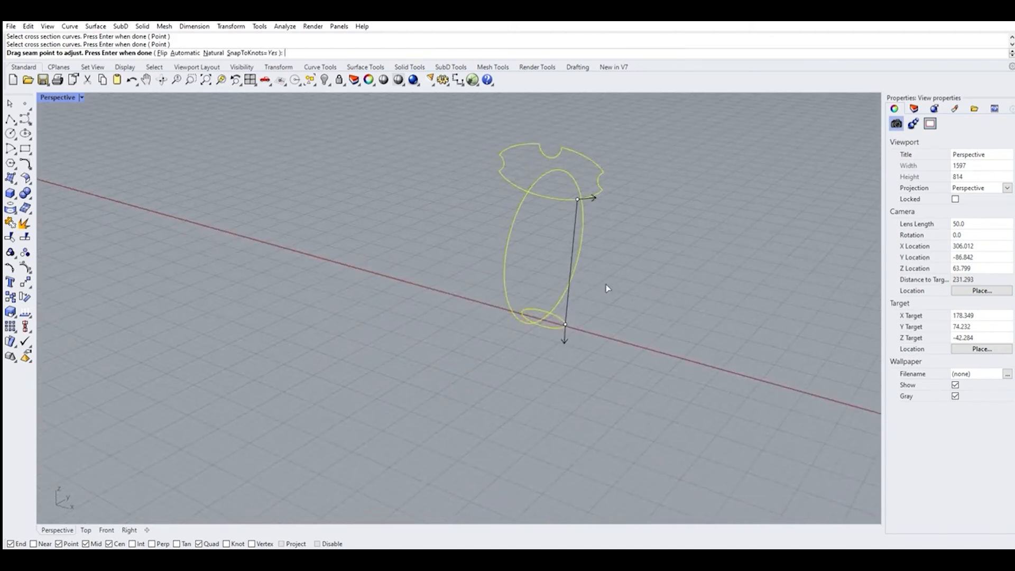
left_click(576, 192)
left_click(578, 199)
left_click(552, 189)
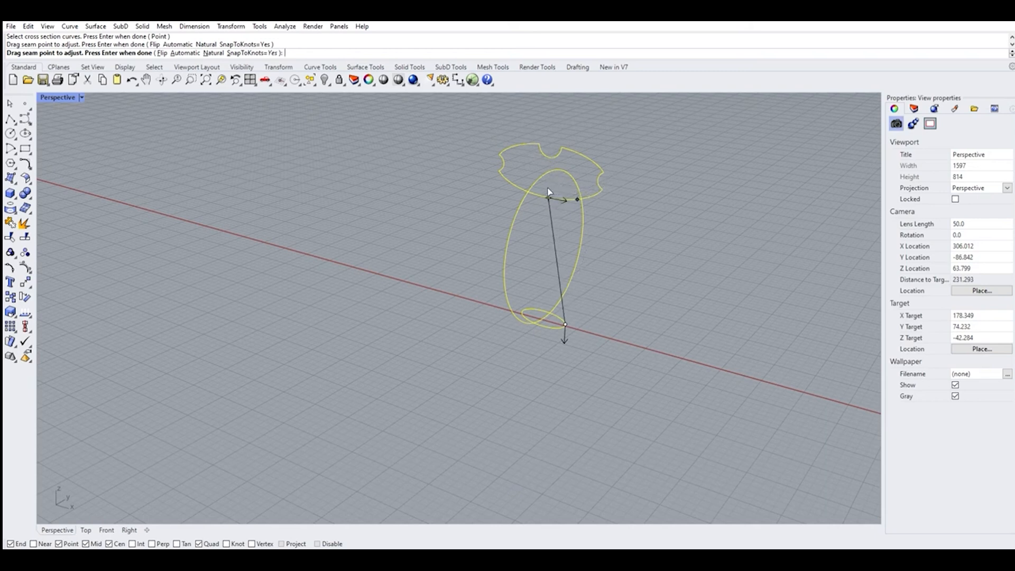
left_click(549, 190)
scroll(586, 313, "up", 5)
scroll(585, 307, "up", 2)
scroll(585, 291, "down", 8)
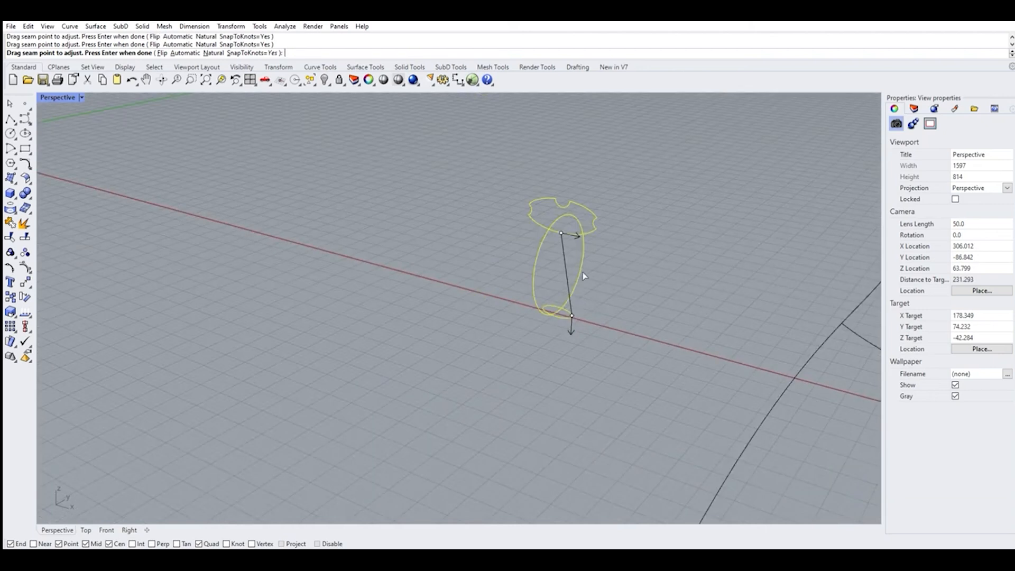
Move the small circle's seam point to its inner quadrant so it lines up with the notched profile's seam.
scroll(572, 318, "up", 5)
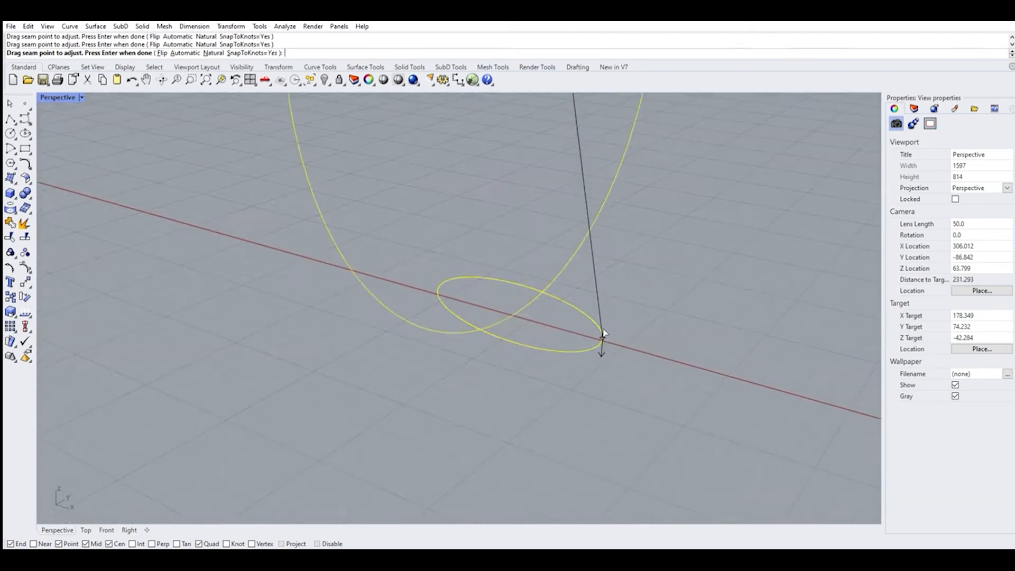
left_click_drag(601, 326, 518, 277)
scroll(522, 304, "down", 5)
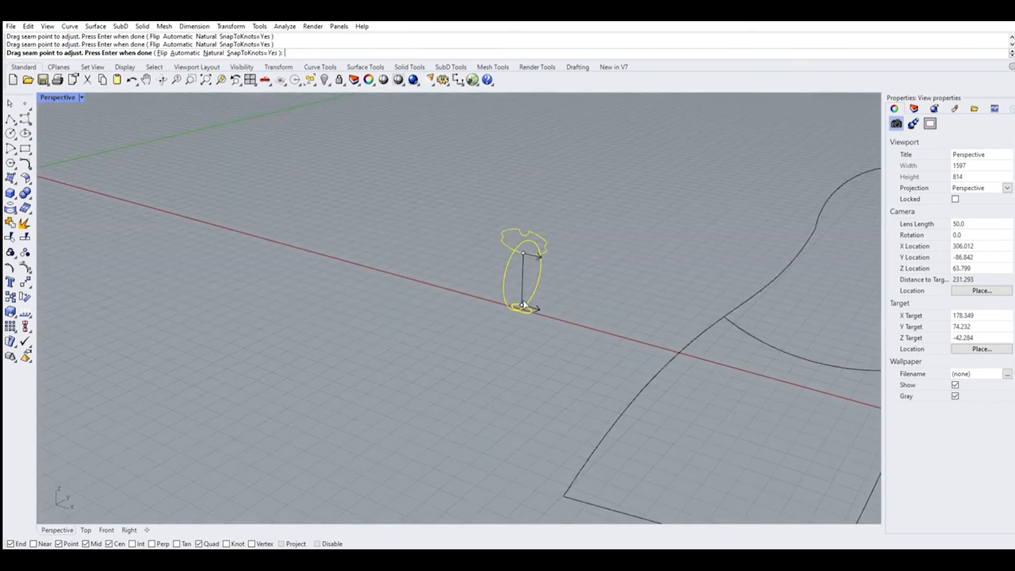
scroll(566, 277, "down", 2)
scroll(565, 280, "up", 4)
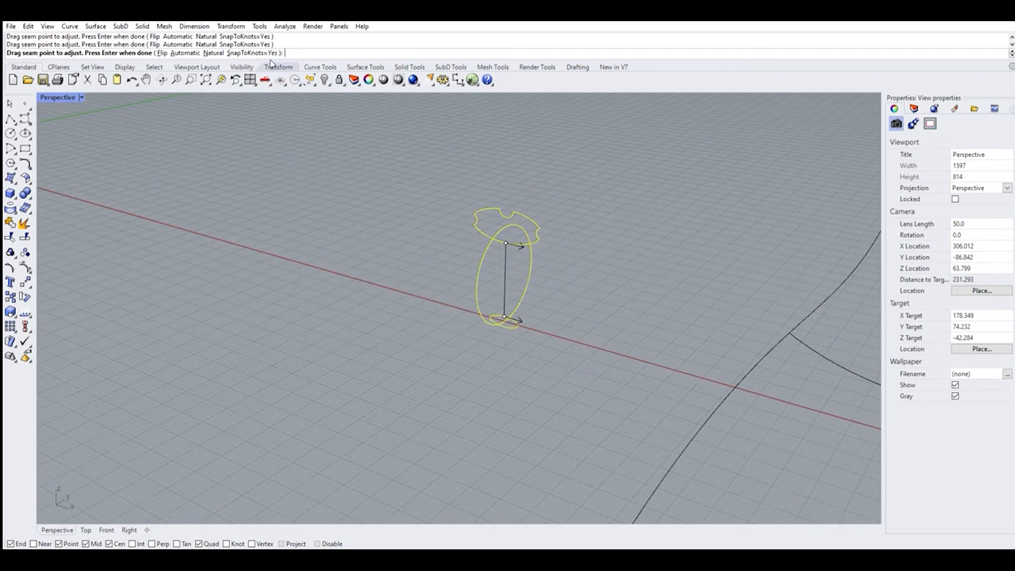
Examine in the Front view how the two seam points line up and which way their direction arrows point.
left_click(250, 80)
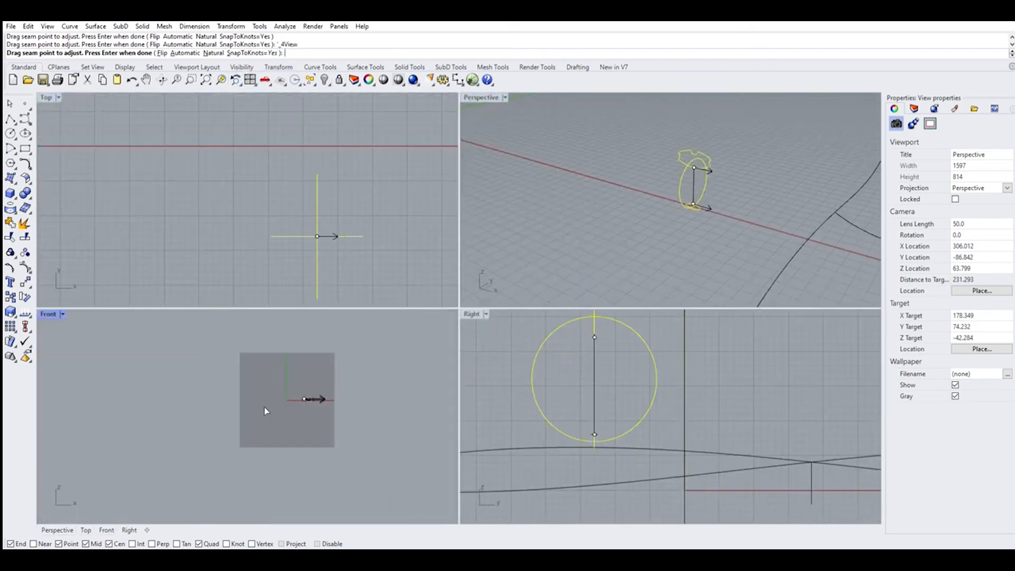
scroll(571, 407, "down", 3)
scroll(259, 379, "down", 3)
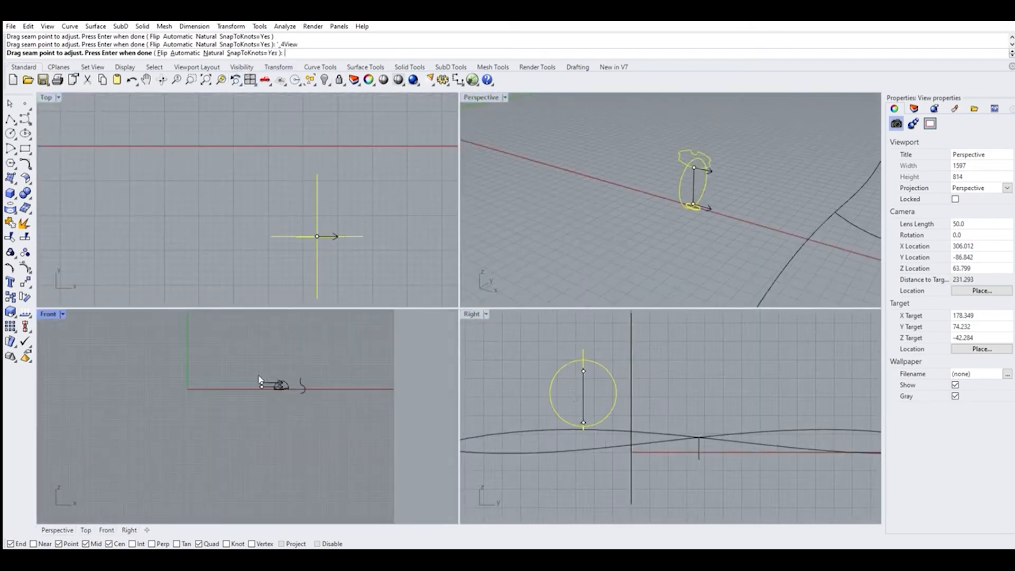
double_click(48, 314)
scroll(500, 228, "up", 5)
scroll(500, 225, "up", 5)
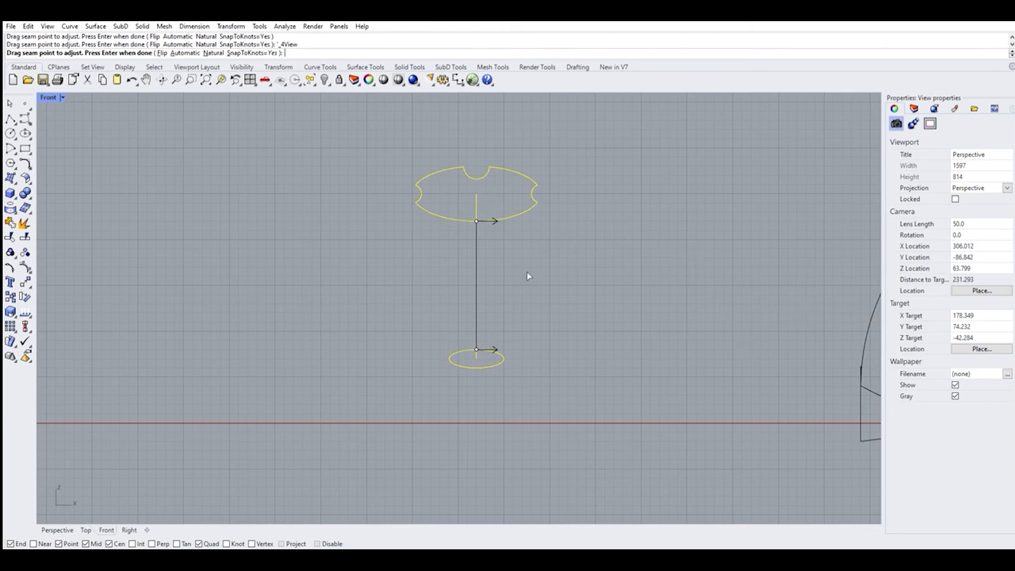
left_click(492, 221)
left_click(464, 221)
left_click(250, 80)
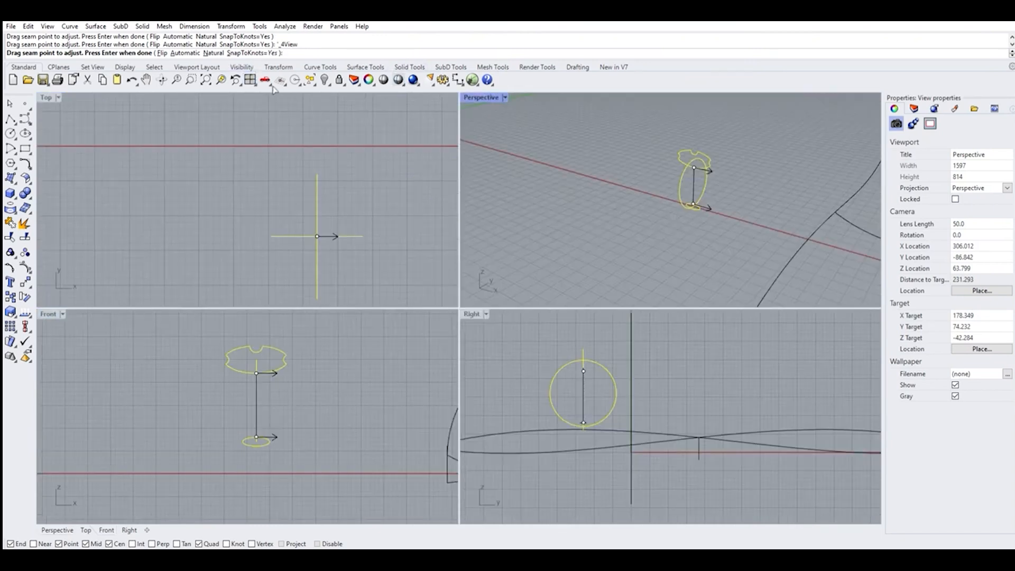
double_click(480, 97)
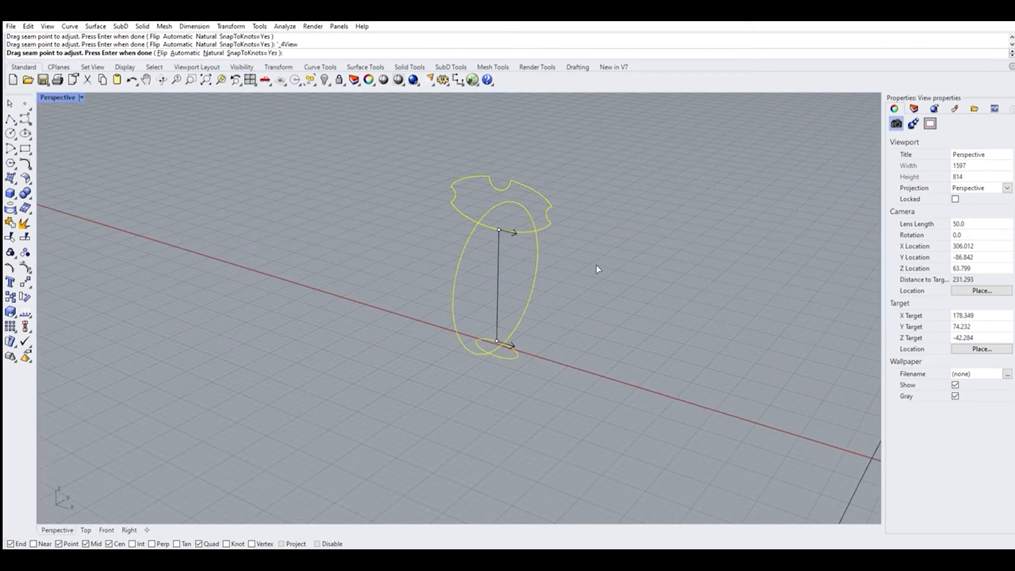
Accept the seam positions and inspect the one-rail sweep preview from several sides.
key("Return")
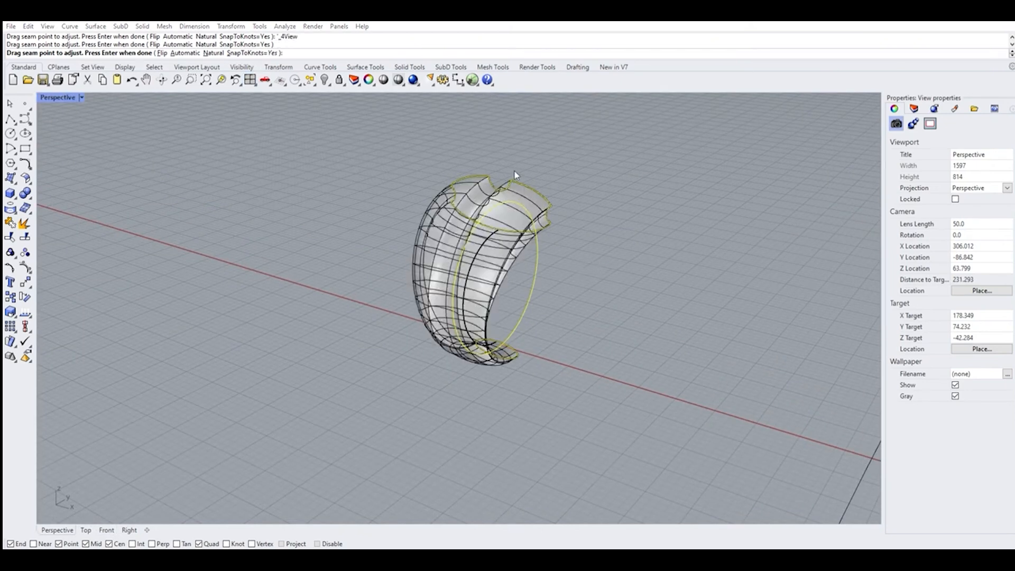
right_click_drag(617, 231, 563, 232)
scroll(714, 244, "up", 5)
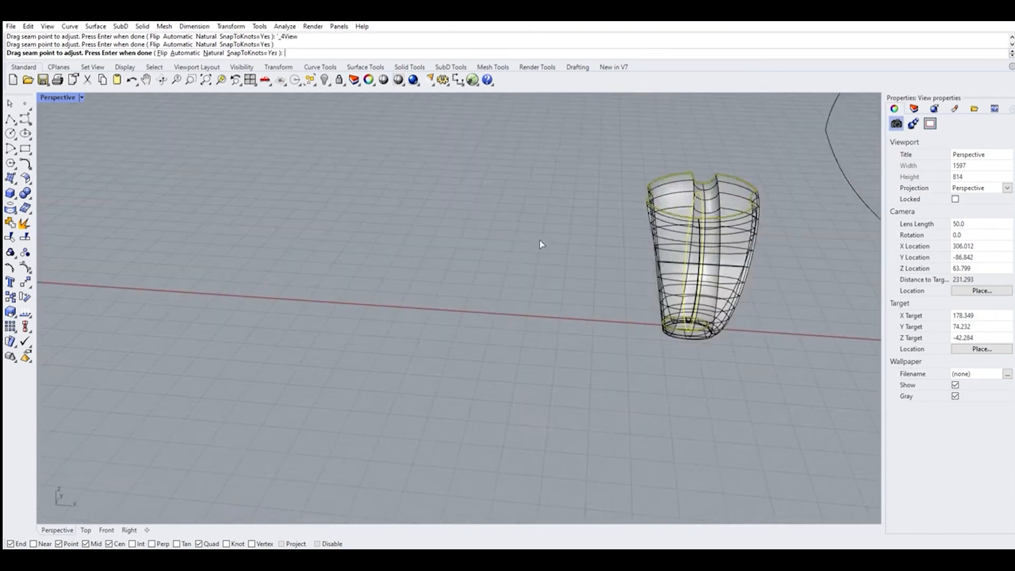
scroll(515, 243, "down", 4)
right_click_drag(527, 261, 677, 224)
scroll(498, 258, "down", 9)
scroll(552, 254, "up", 4)
scroll(552, 254, "up", 4)
scroll(714, 177, "up", 8)
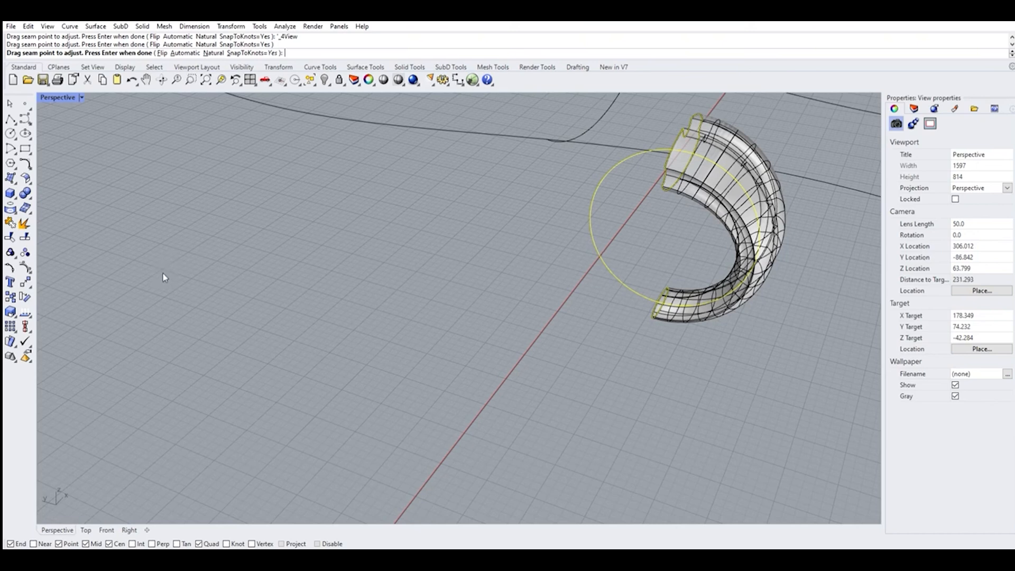
Complete the ring with Closed sweep on, Freeform frame style and Do not change cross sections.
key("Return")
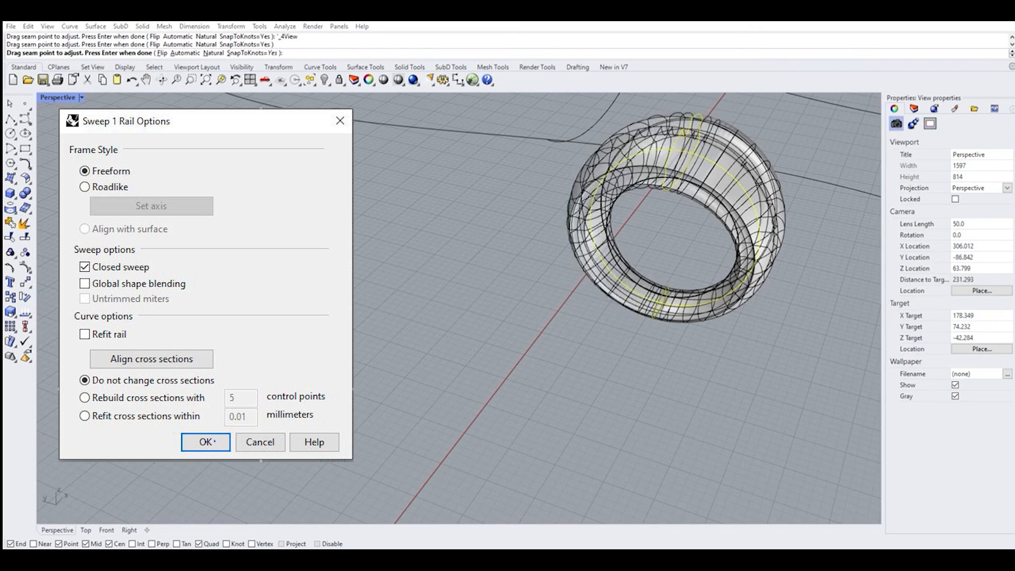
key("Return")
right_click_drag(605, 297, 581, 296)
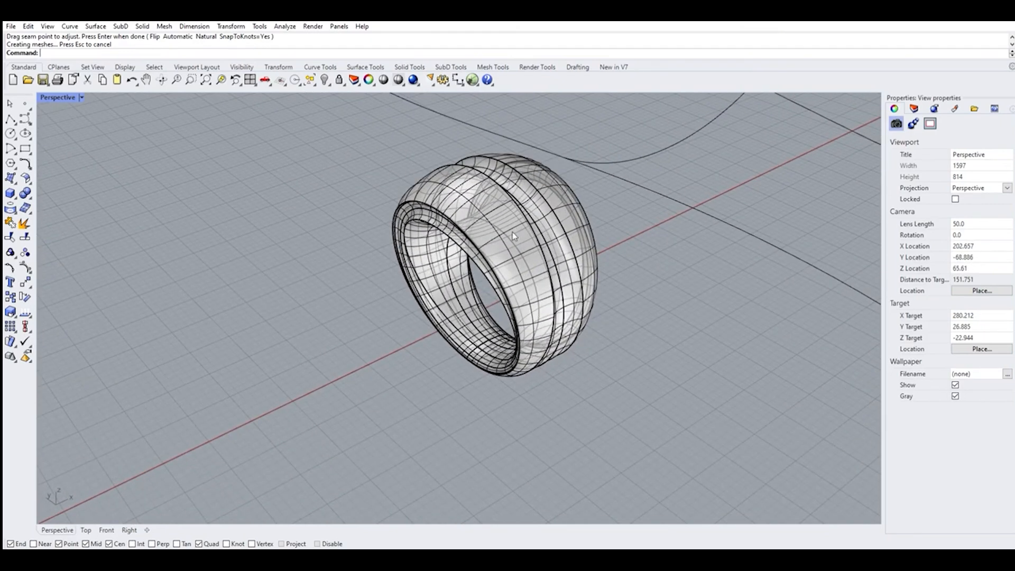
scroll(512, 232, "down", 6)
scroll(513, 232, "up", 2)
Examine the next curve set beside the ring, highlighting its two long side curves and clearing the selection.
right_click_drag(518, 232, 365, 232)
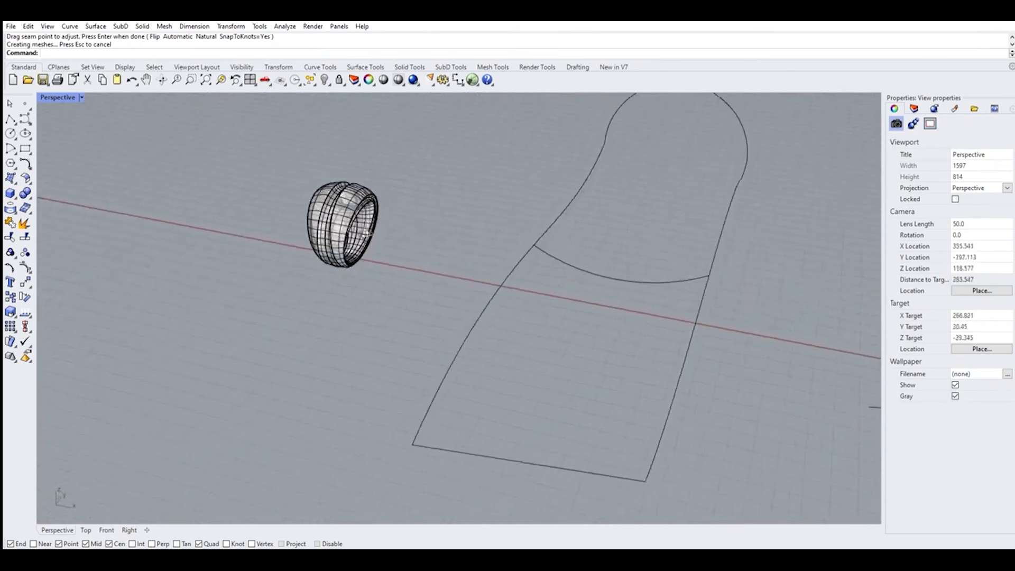
right_click_drag(531, 243, 555, 246)
scroll(571, 249, "up", 3)
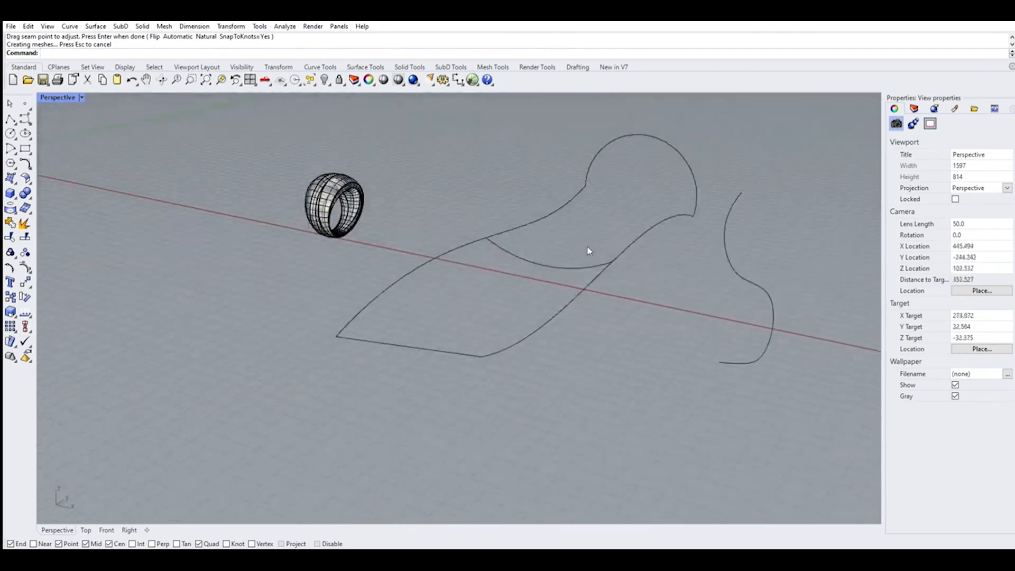
left_click(604, 278)
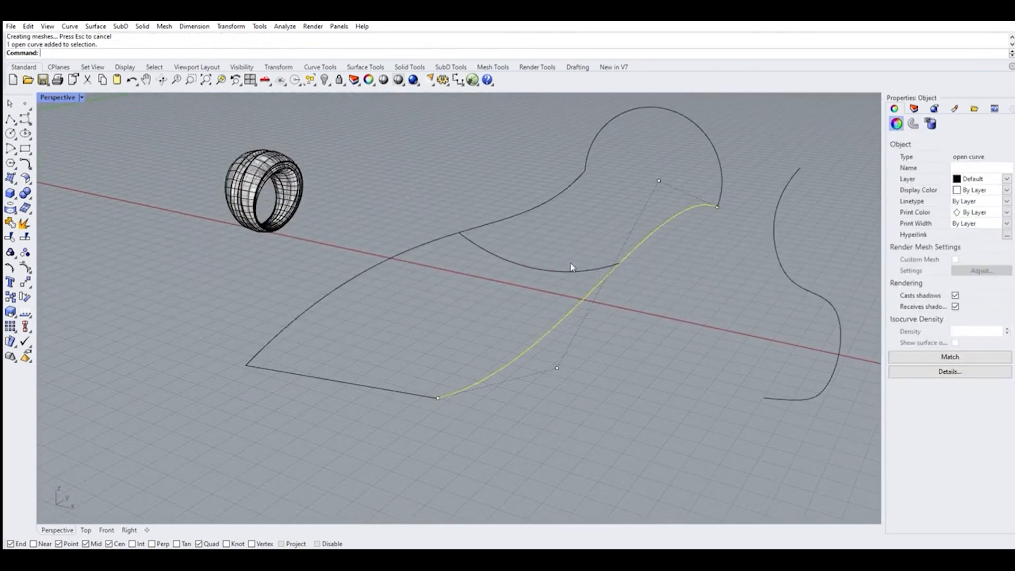
left_click(425, 233)
left_click(428, 238)
left_click(439, 168)
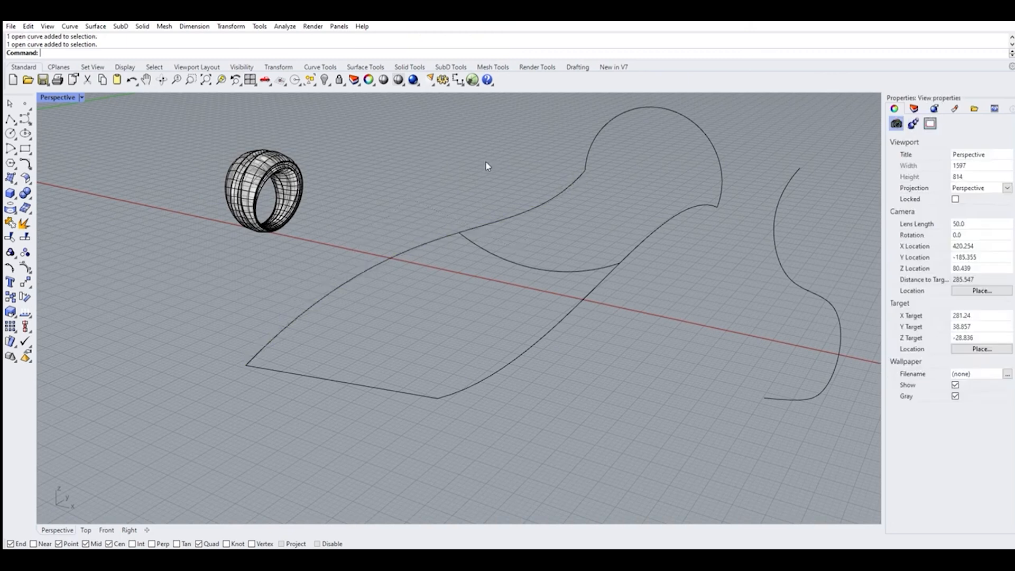
Set up a two-rail sweep along the two long side curves, using the straight, middle and arched curves as cross sections.
left_click(14, 178)
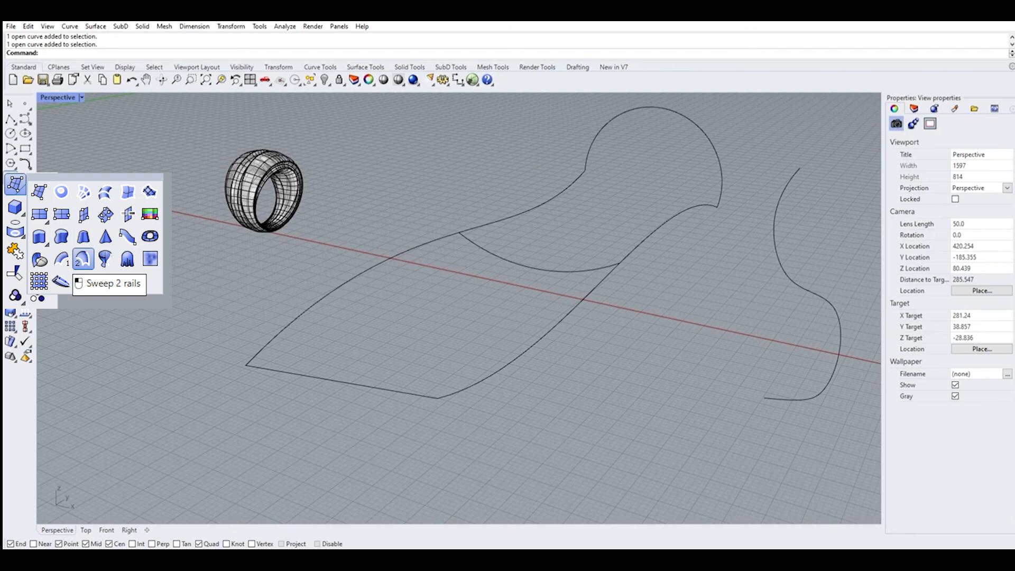
left_click(82, 260)
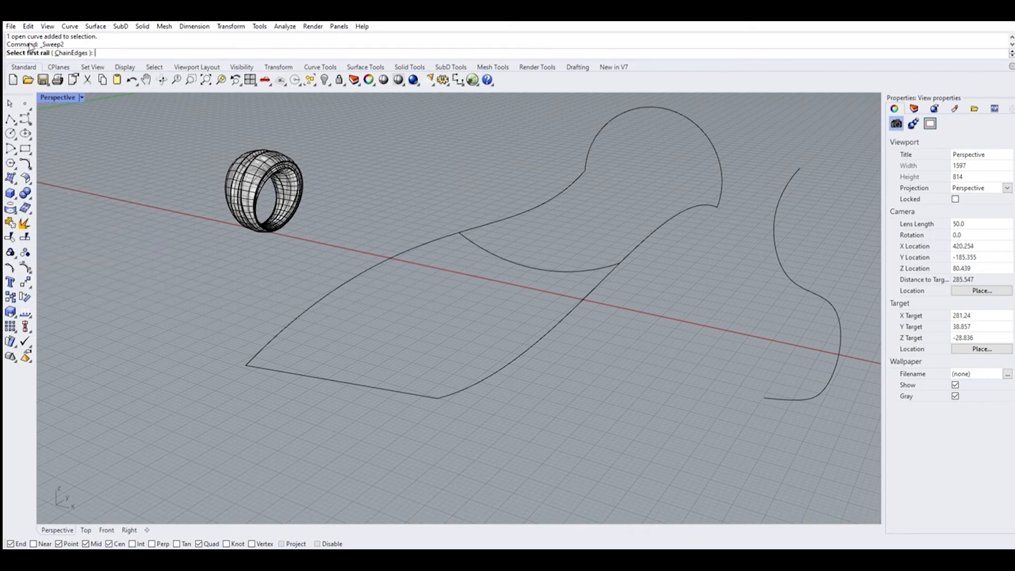
left_click(398, 247)
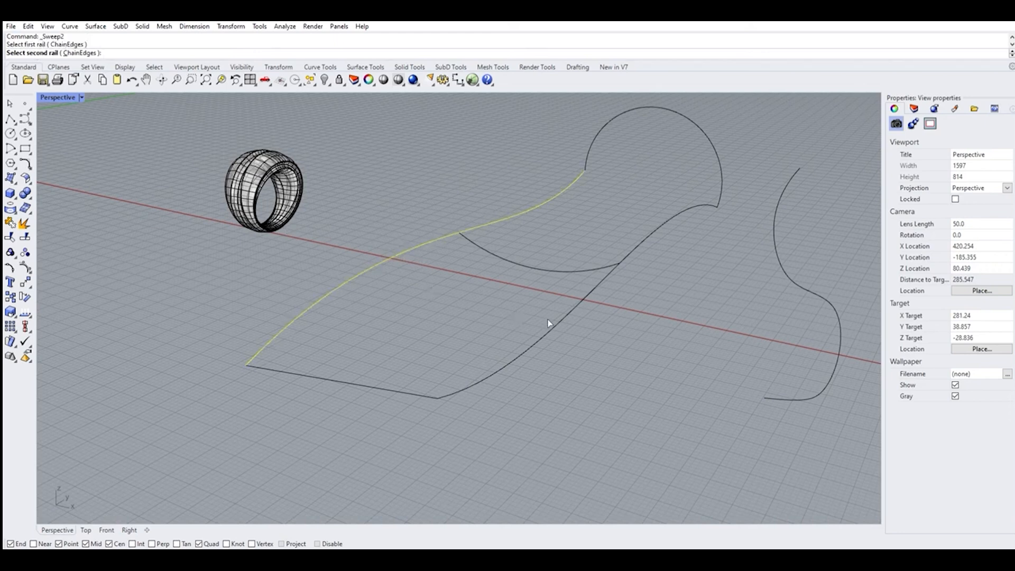
left_click(565, 307)
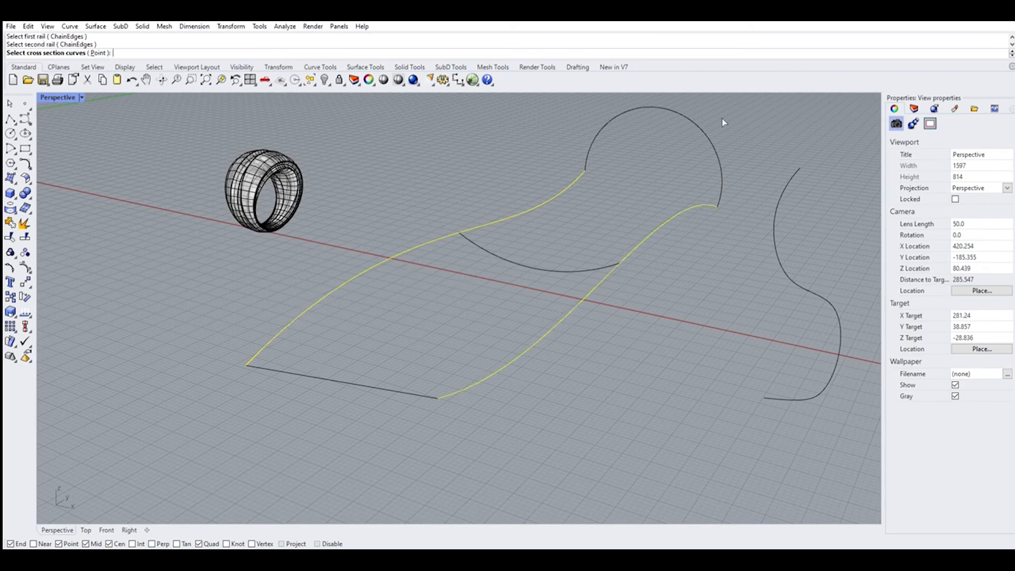
left_click(357, 377)
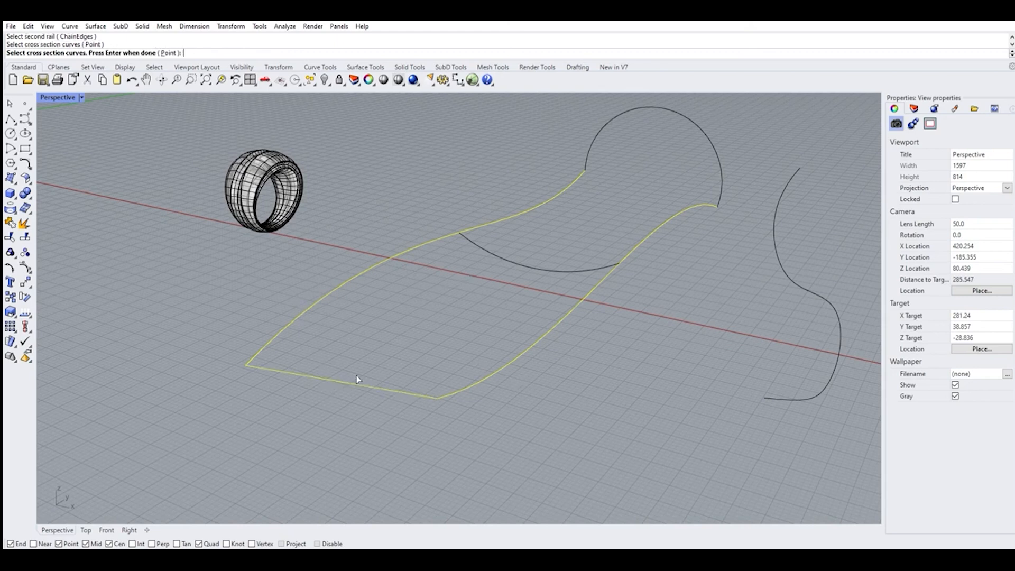
left_click(546, 267)
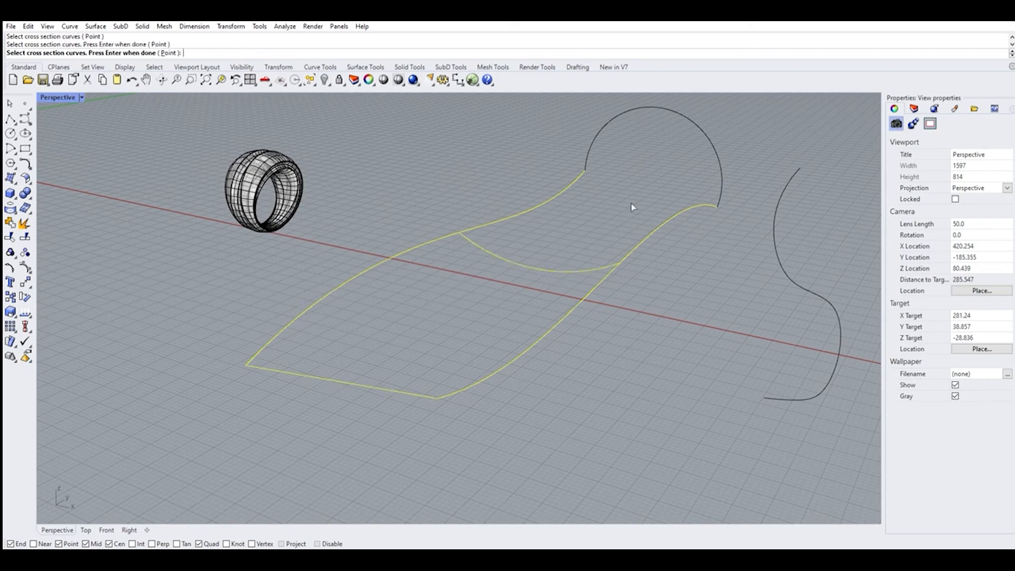
left_click(688, 111)
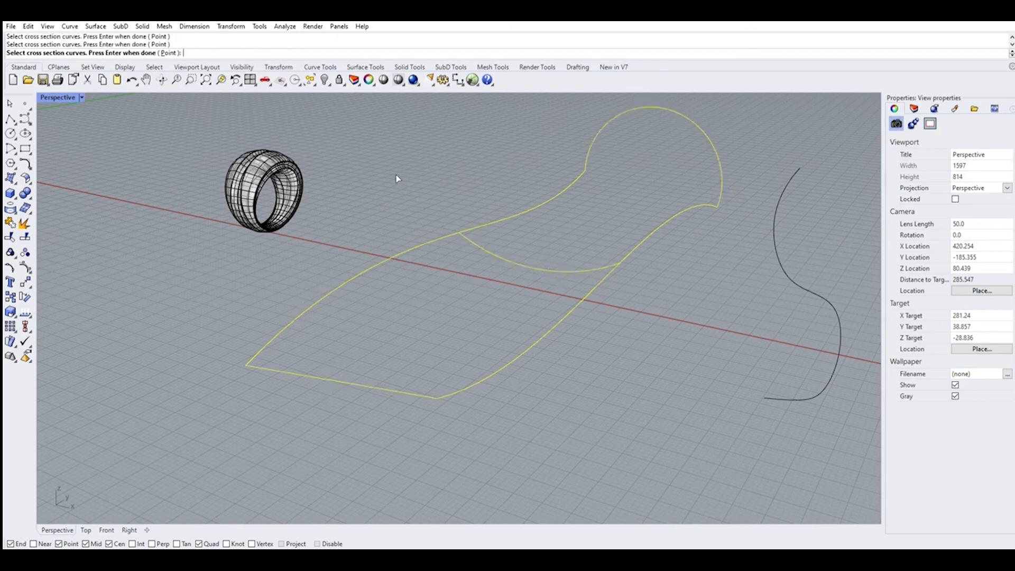
key("Return")
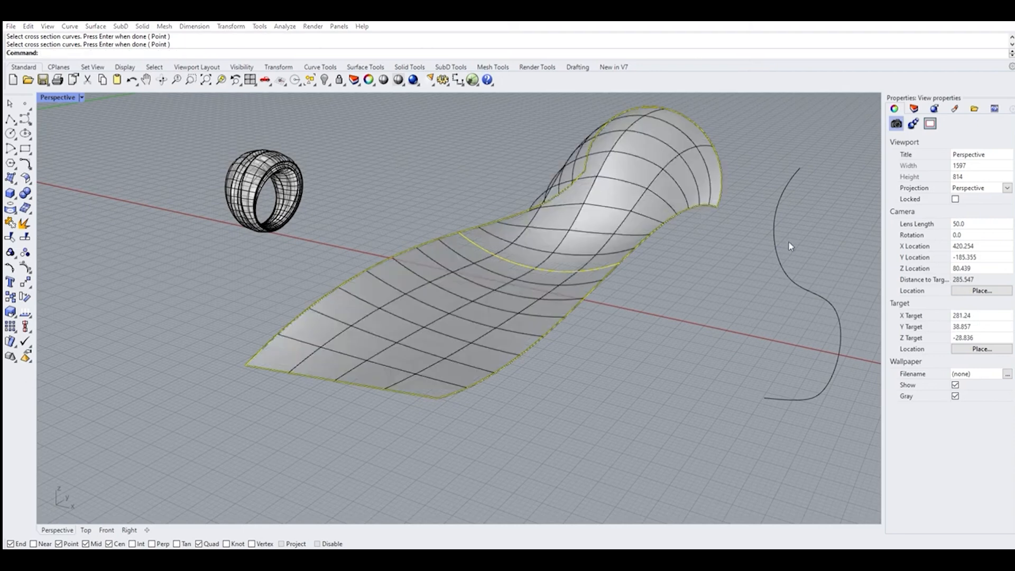
Inspect the two-rail sweep preview from its arched end and accept the surface.
right_click_drag(594, 318, 555, 312)
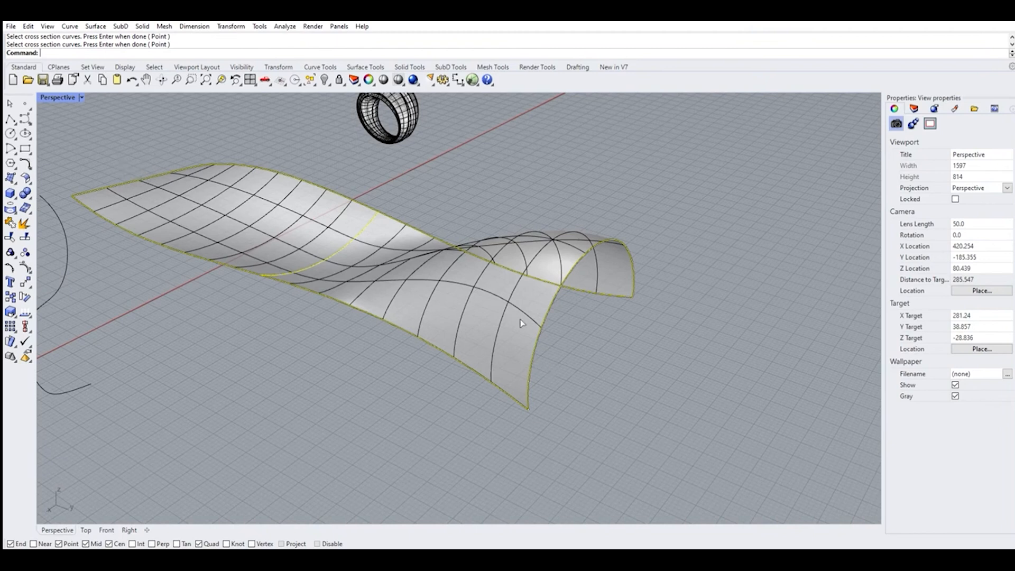
scroll(424, 323, "down", 3)
scroll(353, 274, "up", 5)
scroll(365, 278, "down", 5)
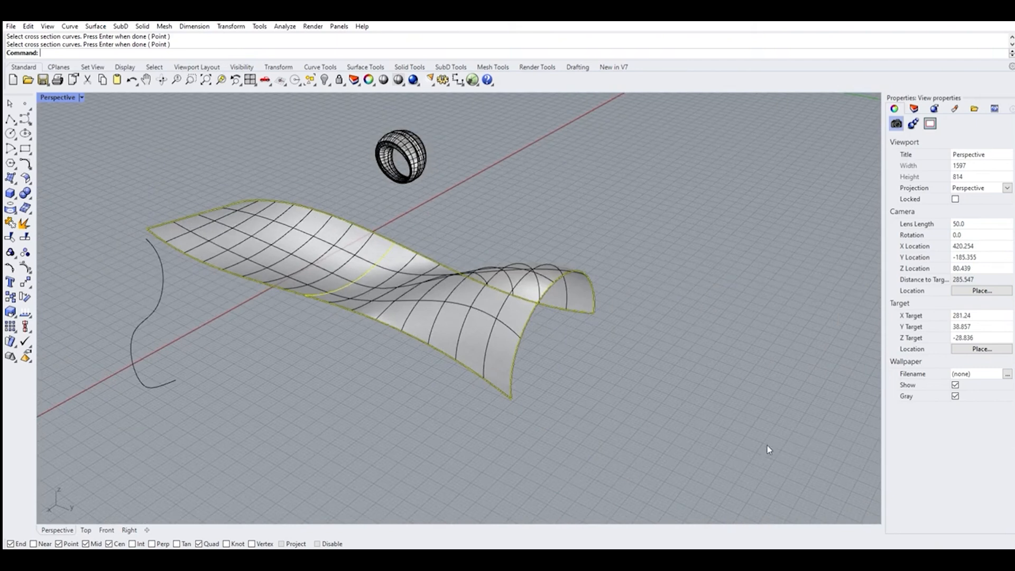
key("Return")
Examine the finished two-rail swept surface and the ring from close up, low and far viewpoints.
right_click_drag(575, 353, 750, 337)
left_click(322, 207)
scroll(318, 199, "up", 5)
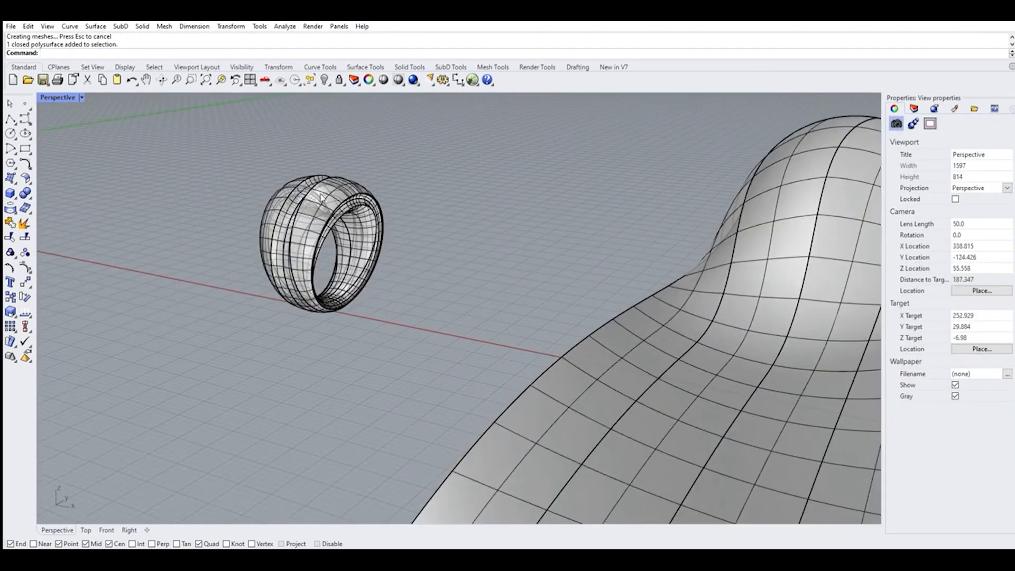
scroll(290, 211, "down", 2)
scroll(380, 217, "down", 2)
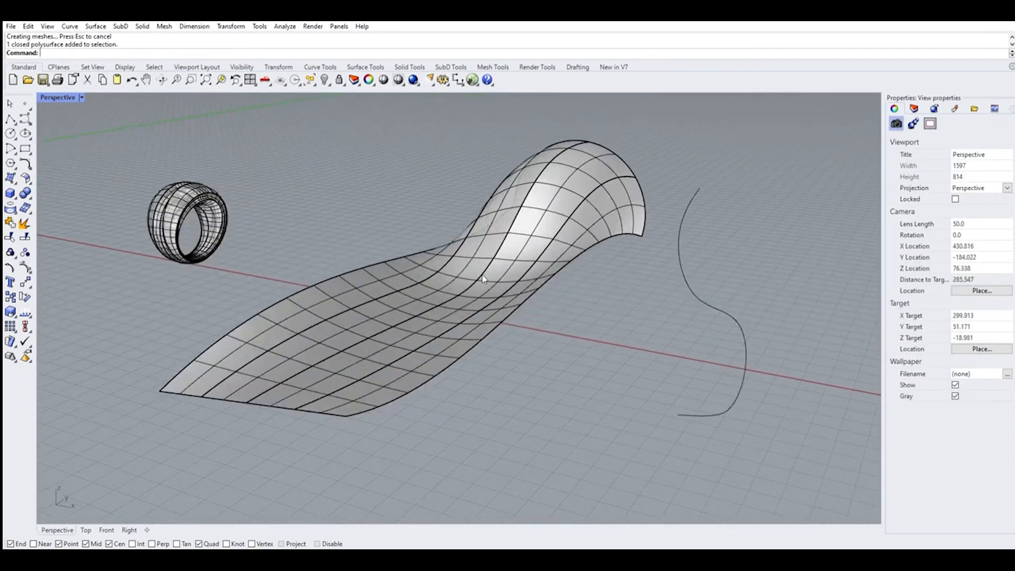
right_click_drag(598, 290, 600, 267)
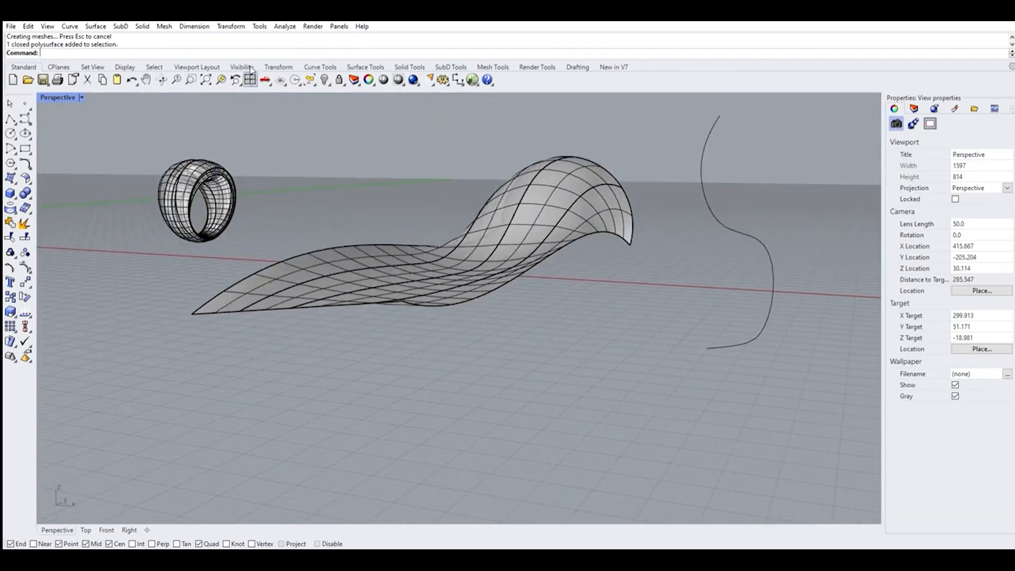
scroll(363, 293, "down", 8)
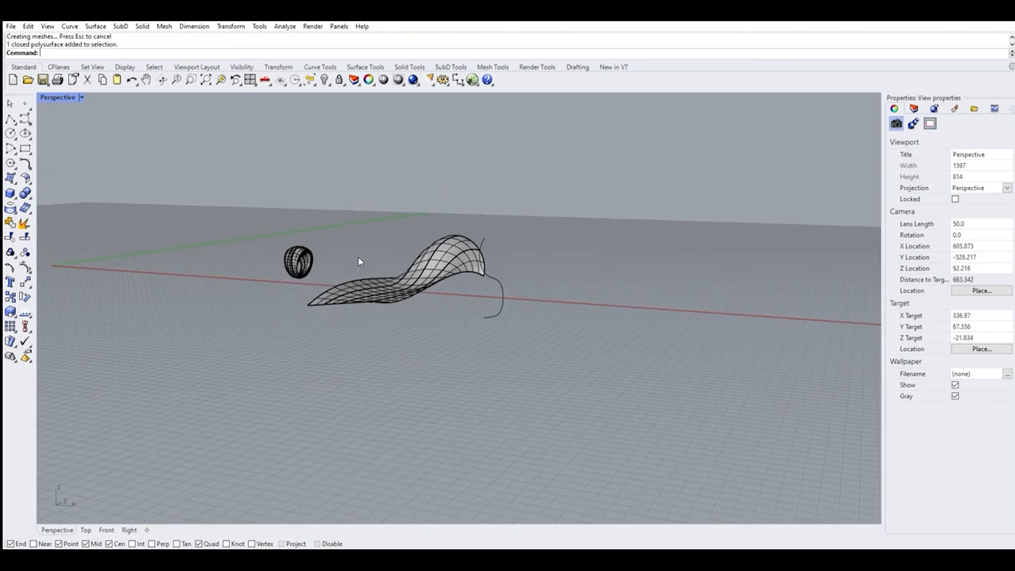
Switch to the four-view layout and hide the ring and the swept surface together with their curves from the Top view.
left_click(251, 80)
scroll(220, 267, "down", 20)
scroll(307, 210, "up", 6)
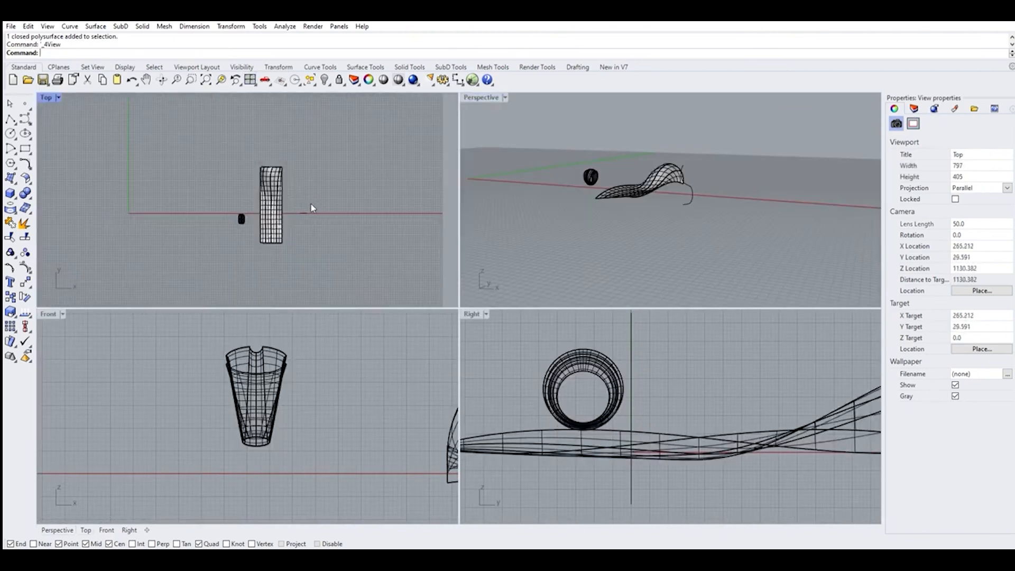
left_click_drag(304, 206, 126, 209)
left_click_drag(199, 136, 370, 299)
key("ctrl+h")
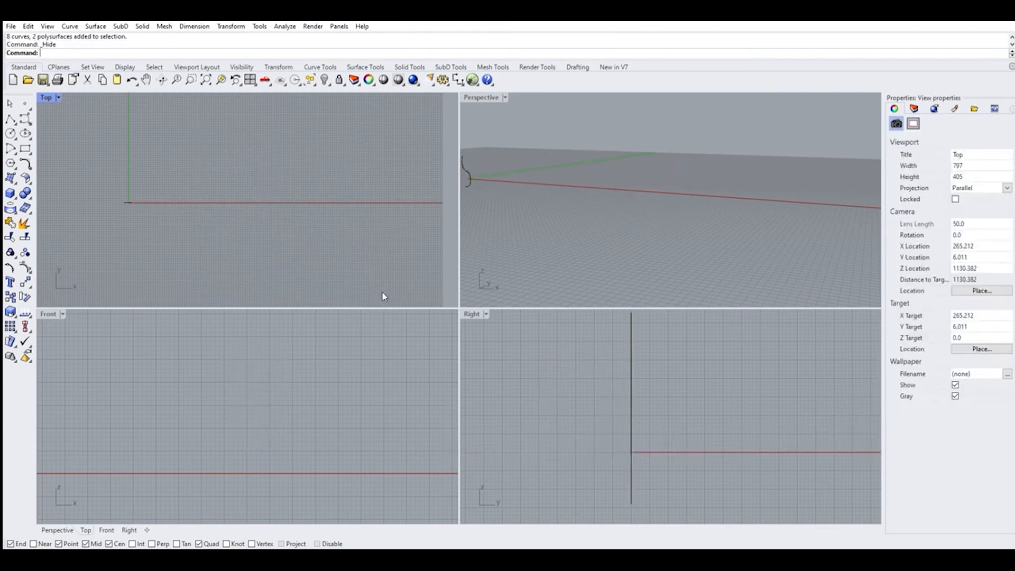
Maximize the Front view and frame the remaining S-shaped profile curve at the origin.
scroll(250, 438, "down", 5)
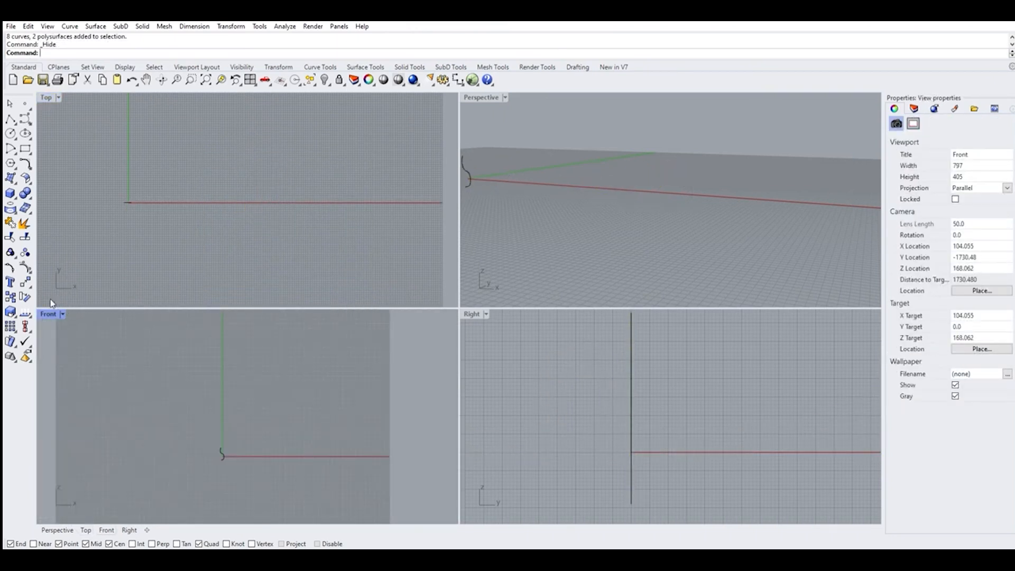
double_click(51, 313)
scroll(404, 380, "up", 5)
scroll(425, 394, "up", 2)
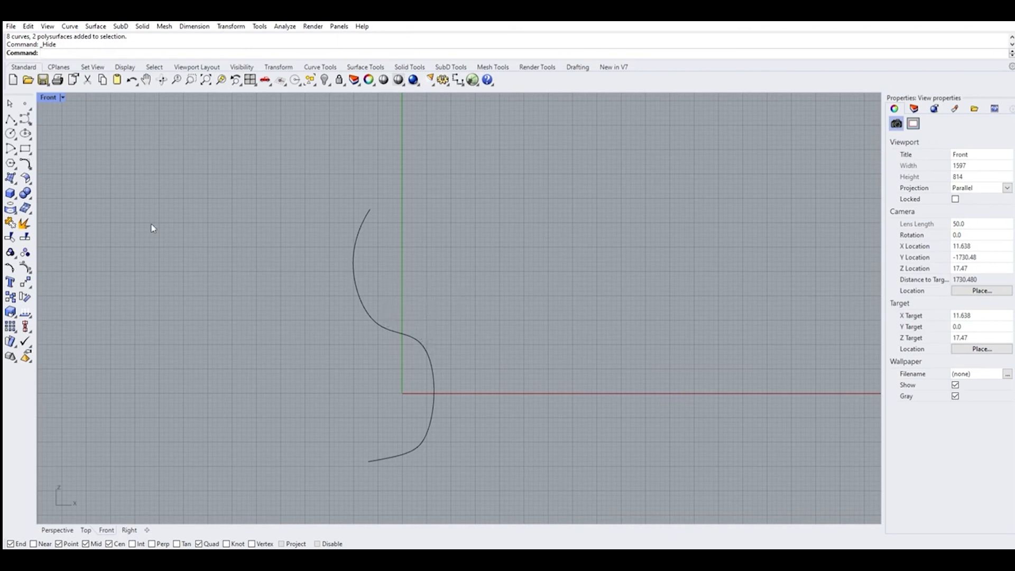
Try offsetting the S-shaped profile curve by 1.5 toward its right-hand side, and delete the offset copy.
left_click(24, 164)
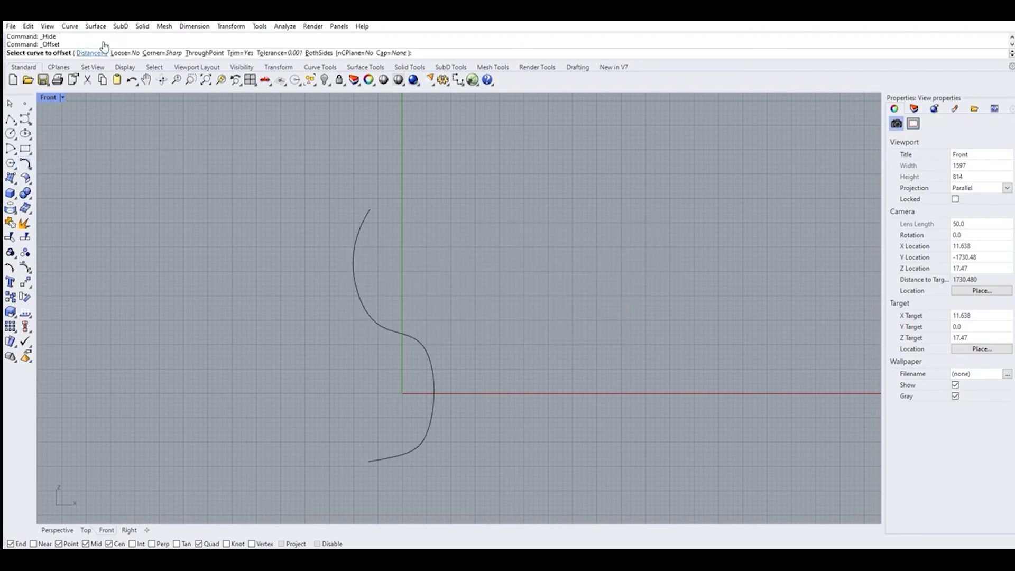
left_click(93, 52)
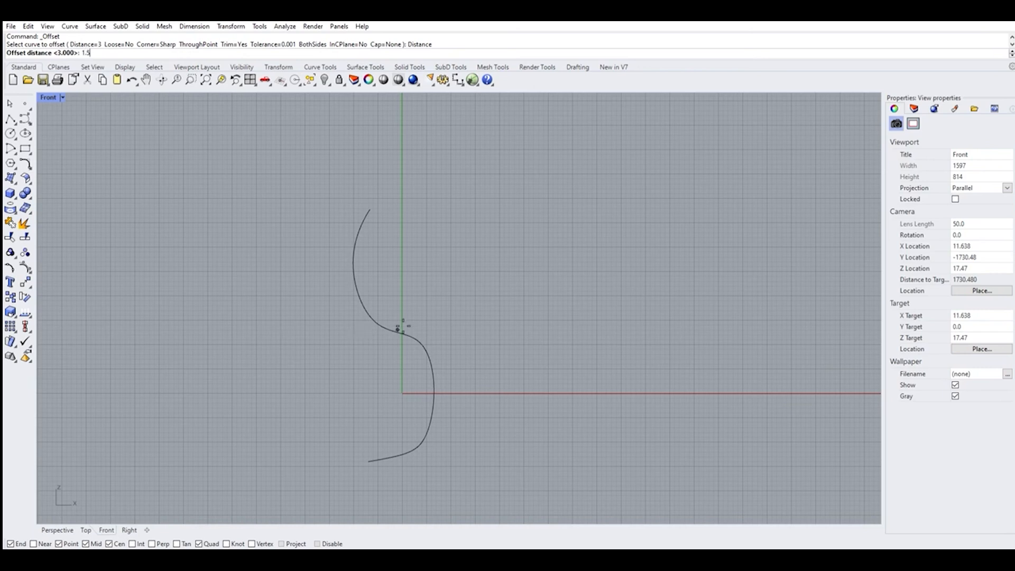
type("1.5")
key("Return")
left_click(385, 324)
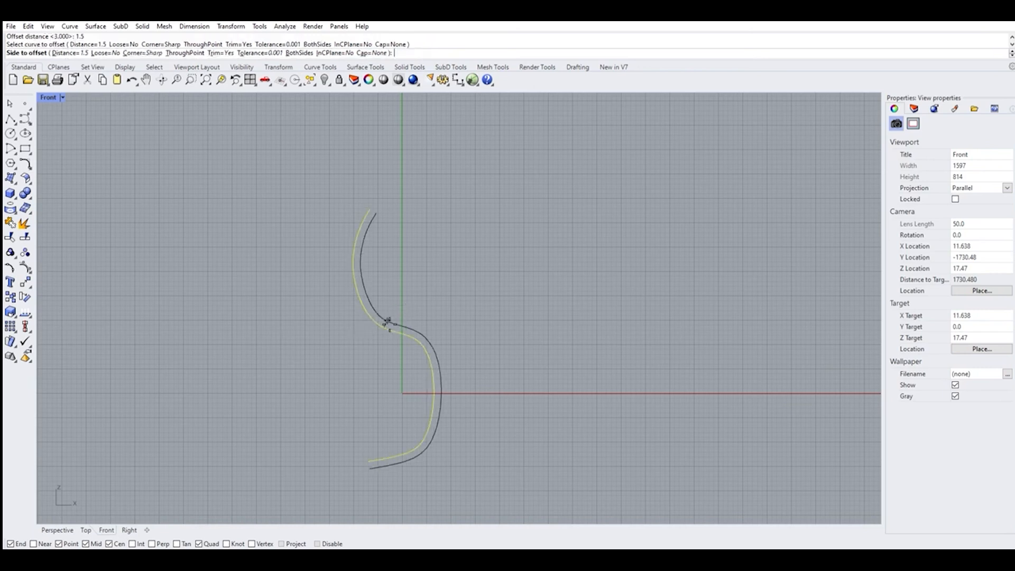
left_click(415, 311)
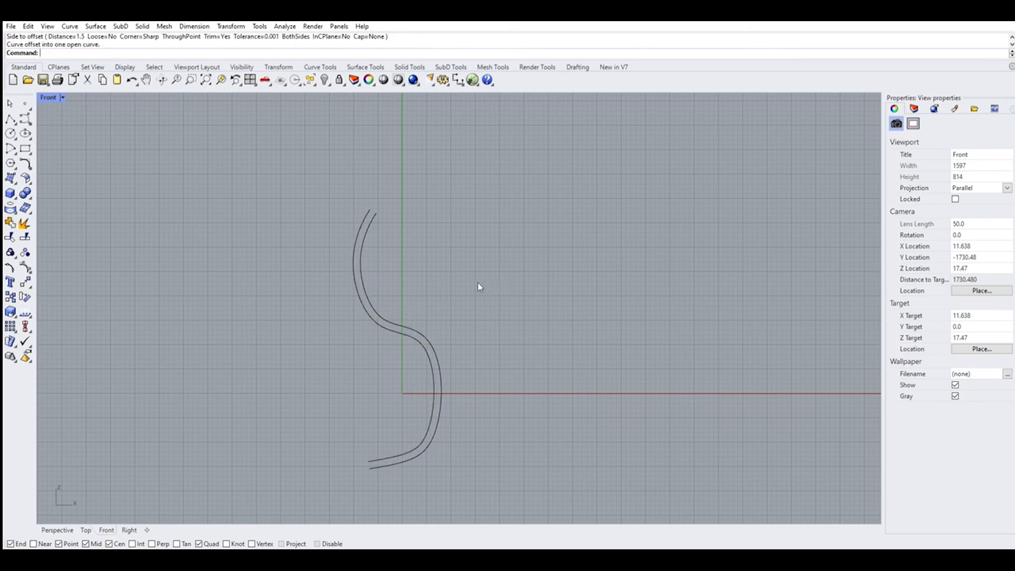
scroll(450, 402, "up", 2)
left_click(388, 301)
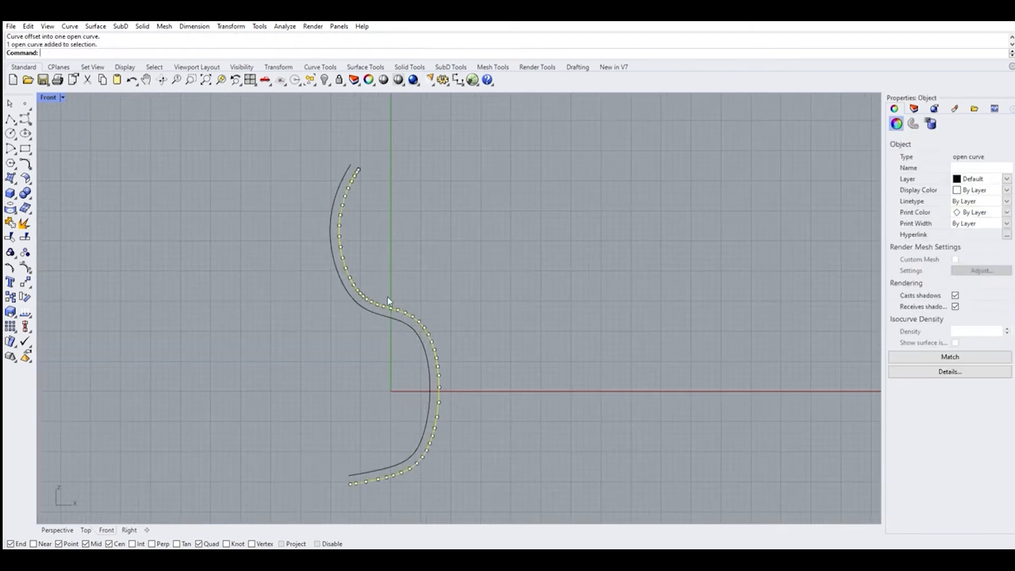
key("Delete")
Offset the S-shaped profile curve by a distance of 1 toward its right-hand side.
key("Return")
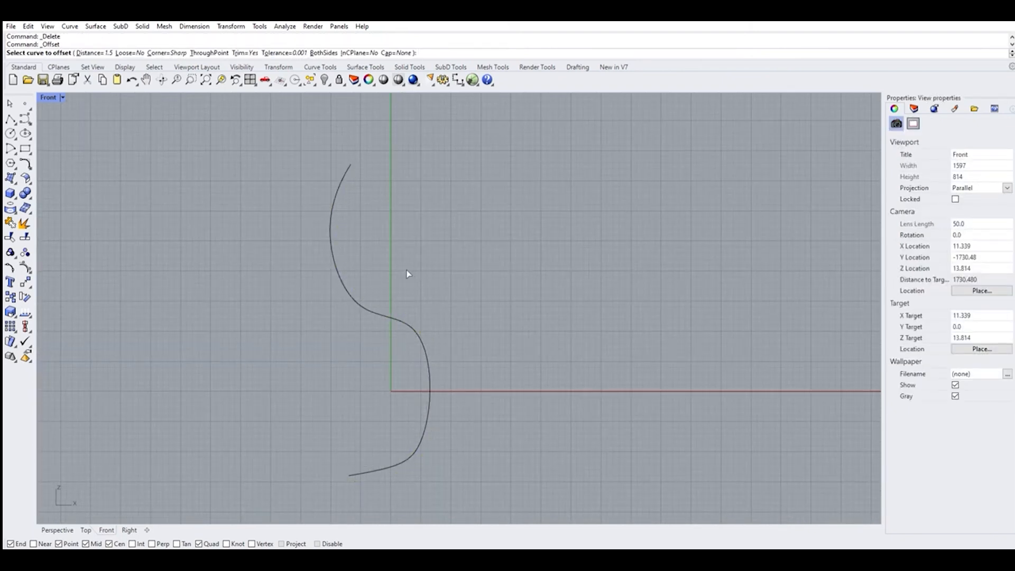
left_click(91, 53)
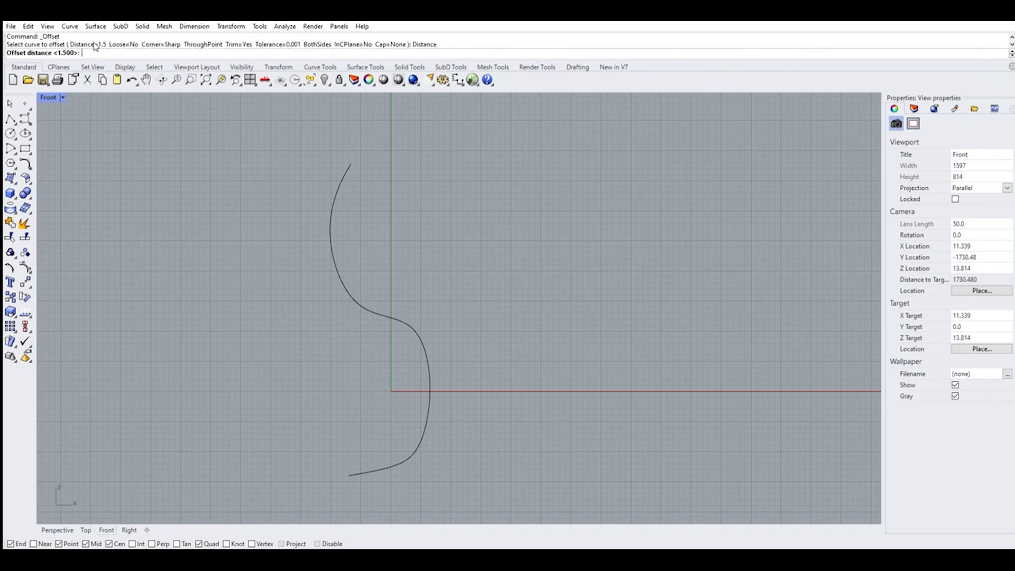
type("1")
key("Return")
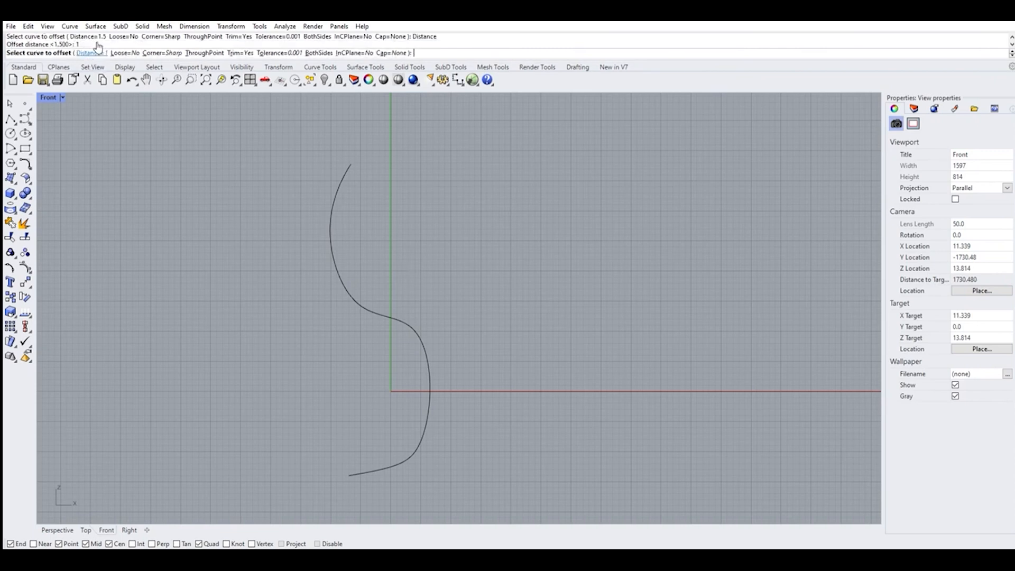
left_click(348, 281)
left_click(376, 274)
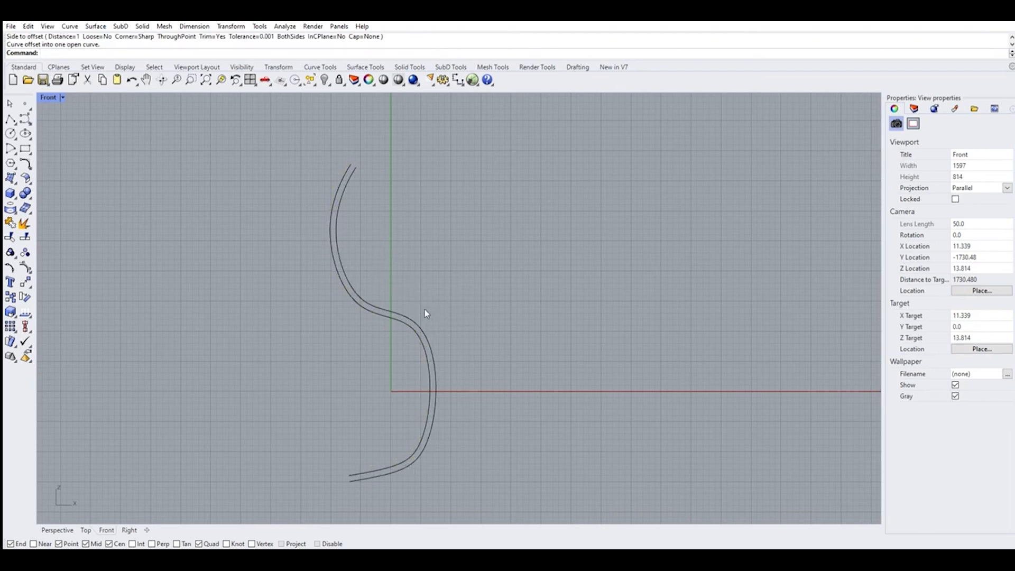
Draw a slanted polyline segment crossing both profile curves at their middle bend near the vertical axis.
left_click(11, 119)
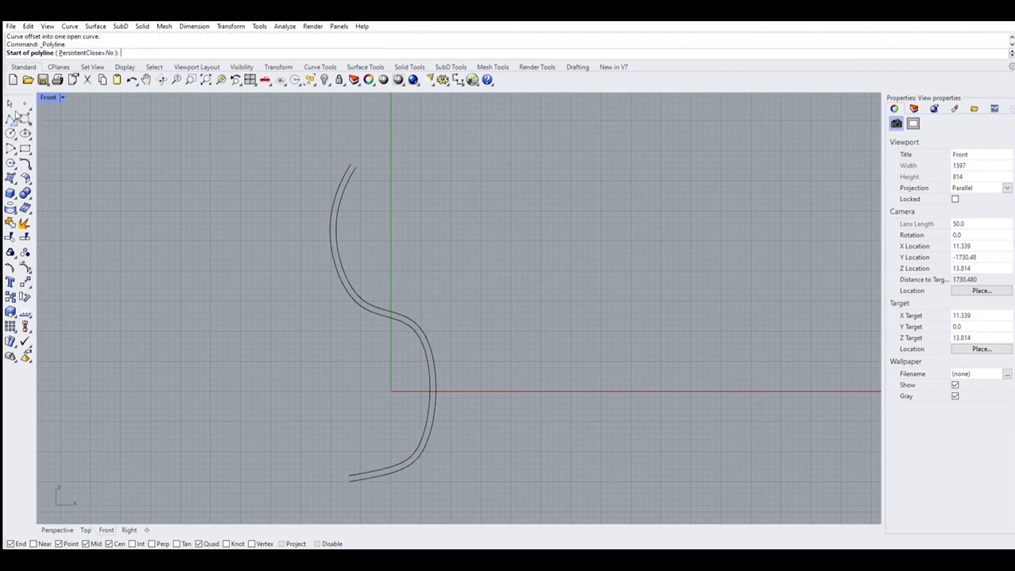
scroll(439, 291, "up", 2)
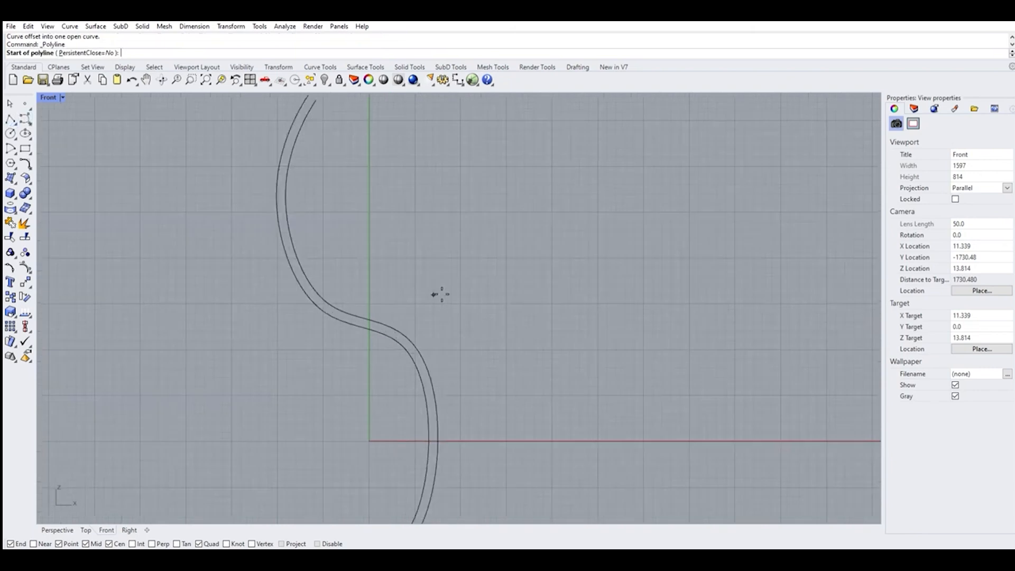
left_click(452, 286)
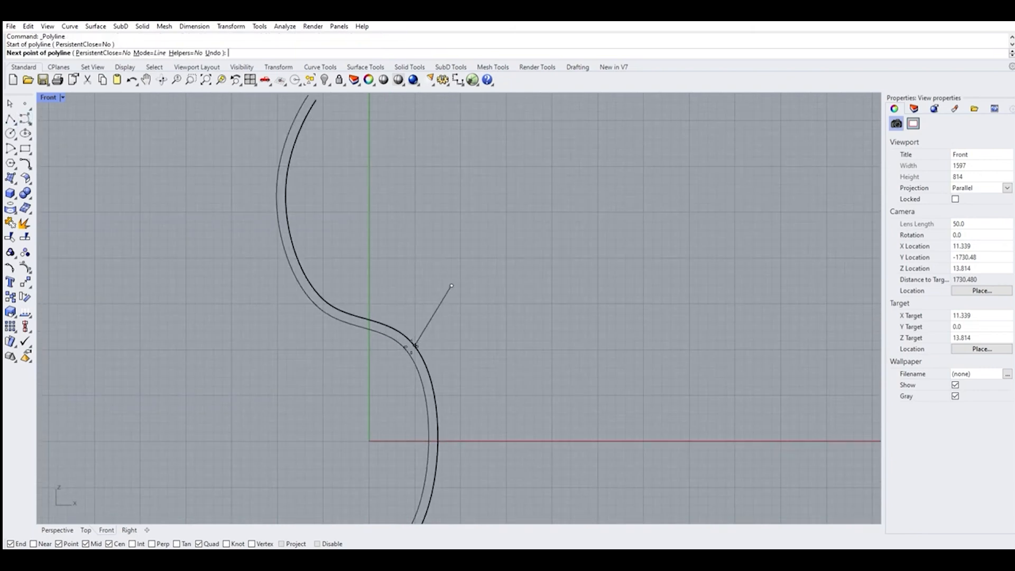
left_click(351, 386)
right_click(357, 305)
scroll(358, 303, "down", 8)
scroll(378, 388, "up", 8)
right_click(347, 388)
left_click(350, 400)
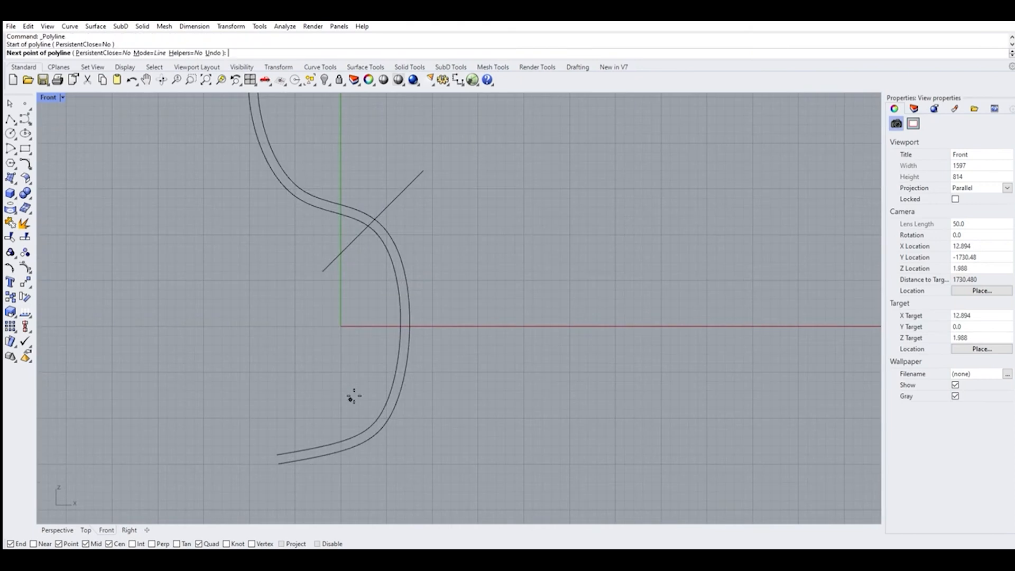
key("Escape")
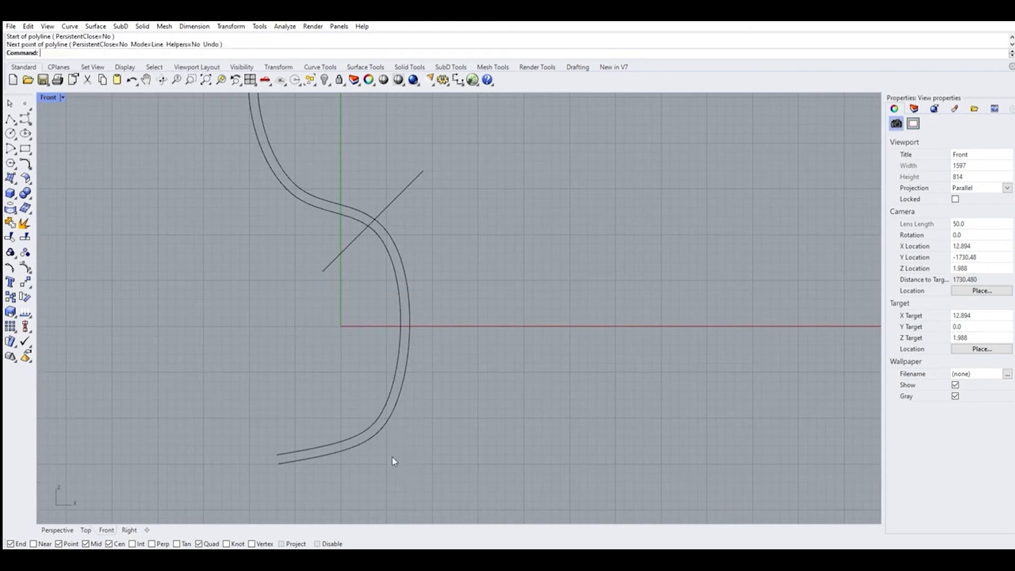
Draw a short polyline segment crossing both profile curves at the bend near their lower end.
right_click(358, 403)
left_click(351, 409)
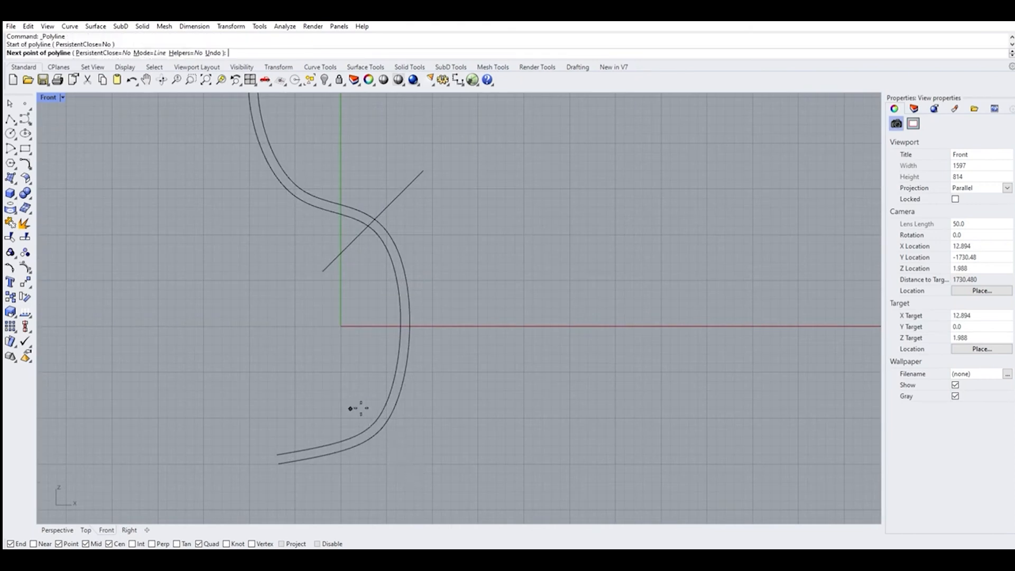
left_click(375, 475)
right_click(376, 475)
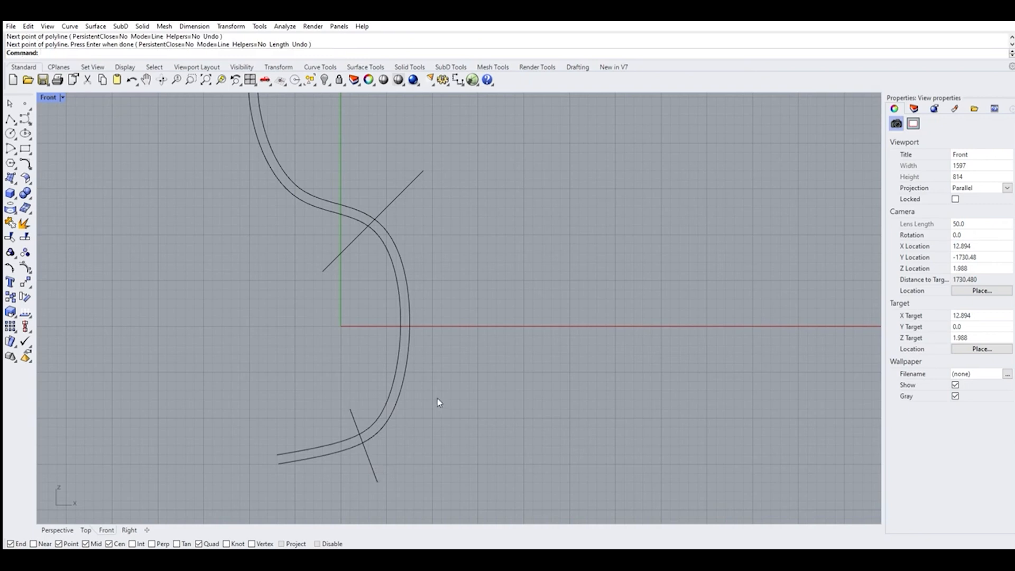
Trim away the section of the right-hand offset curve between the two crossing line segments.
scroll(431, 402, "down", 2)
left_click(400, 245)
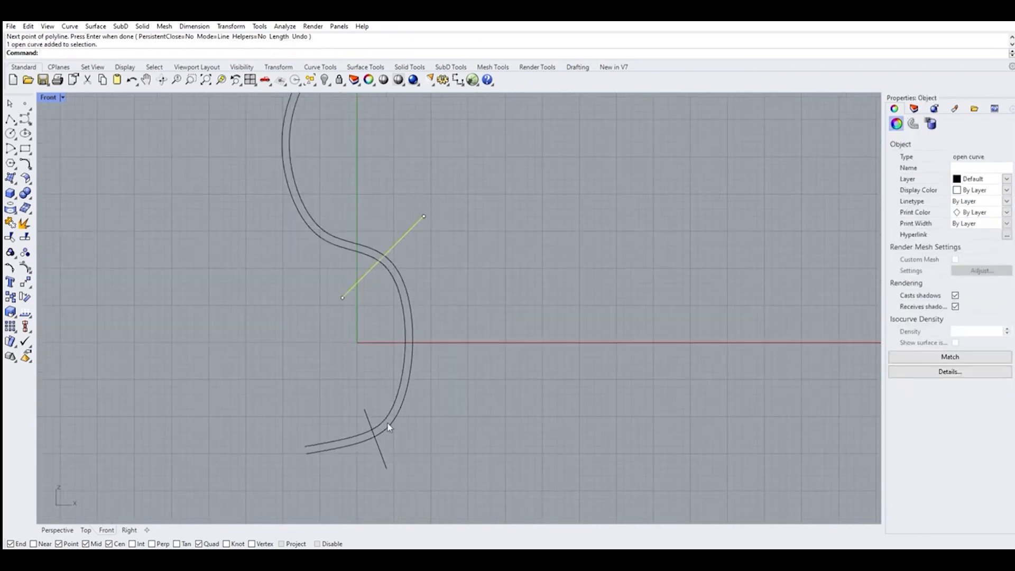
left_click(379, 439, "shift")
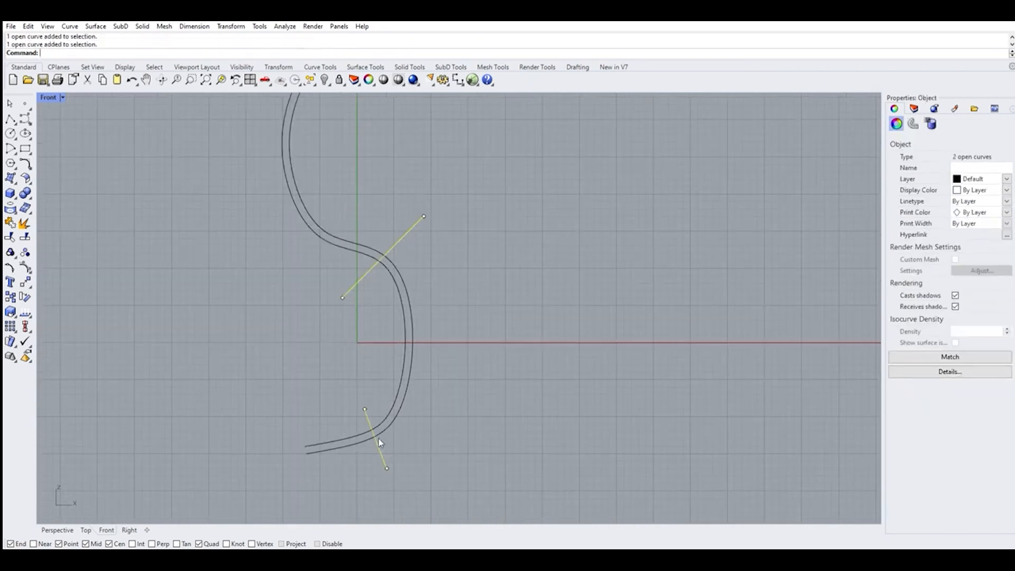
left_click(10, 223)
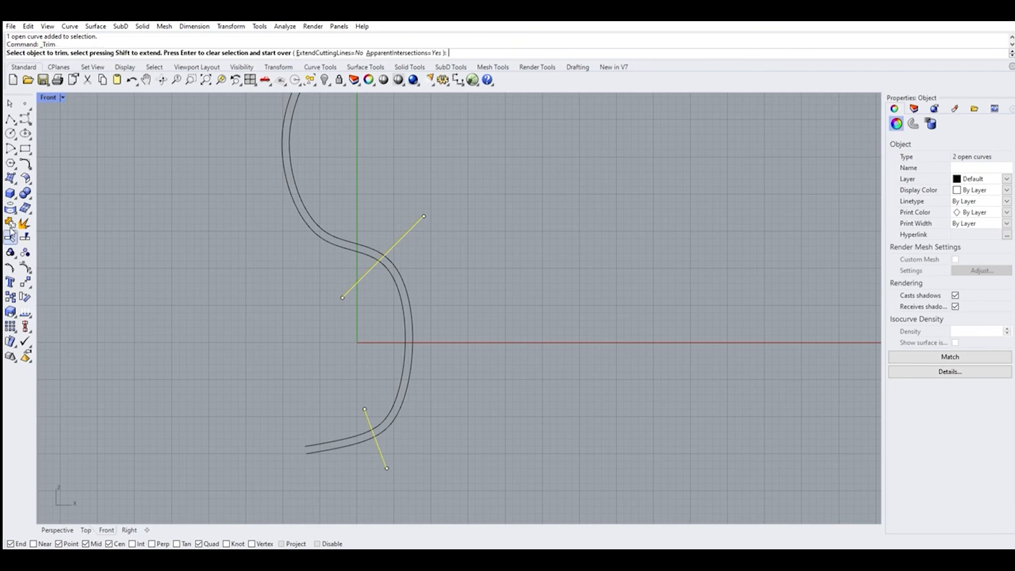
left_click(404, 272)
key("Return")
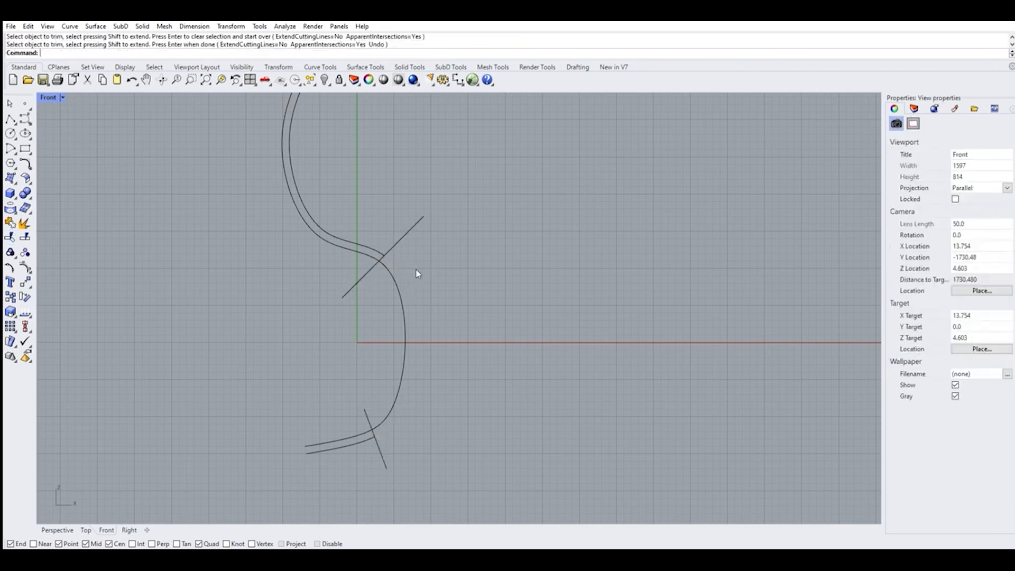
Delete the two slanted cutting lines at the middle and lower bends.
left_click(403, 230)
key("Delete")
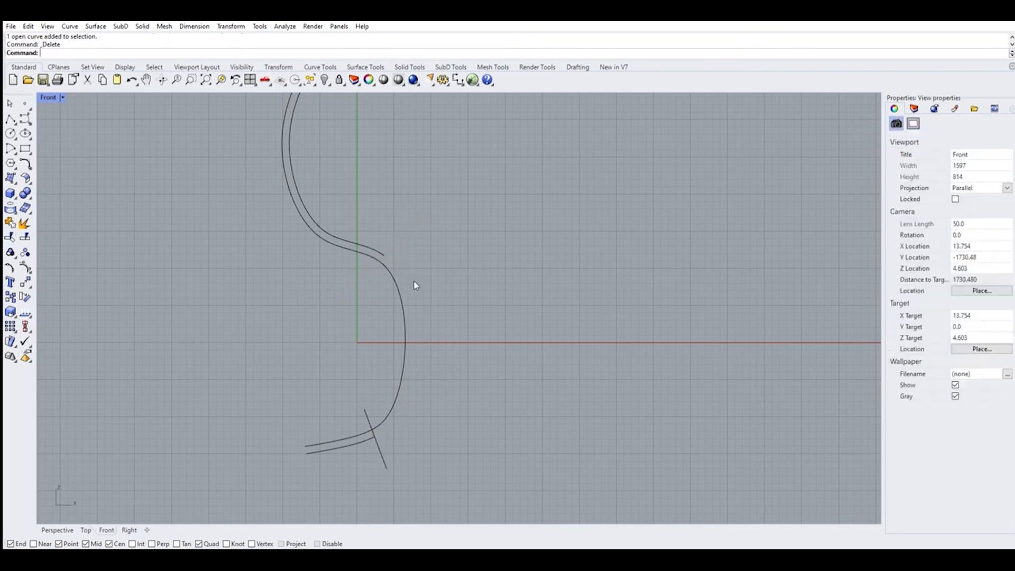
left_click(366, 408)
key("Delete")
Try a natural extension of the upper offset curve from its open end near the middle bend.
left_click(29, 169)
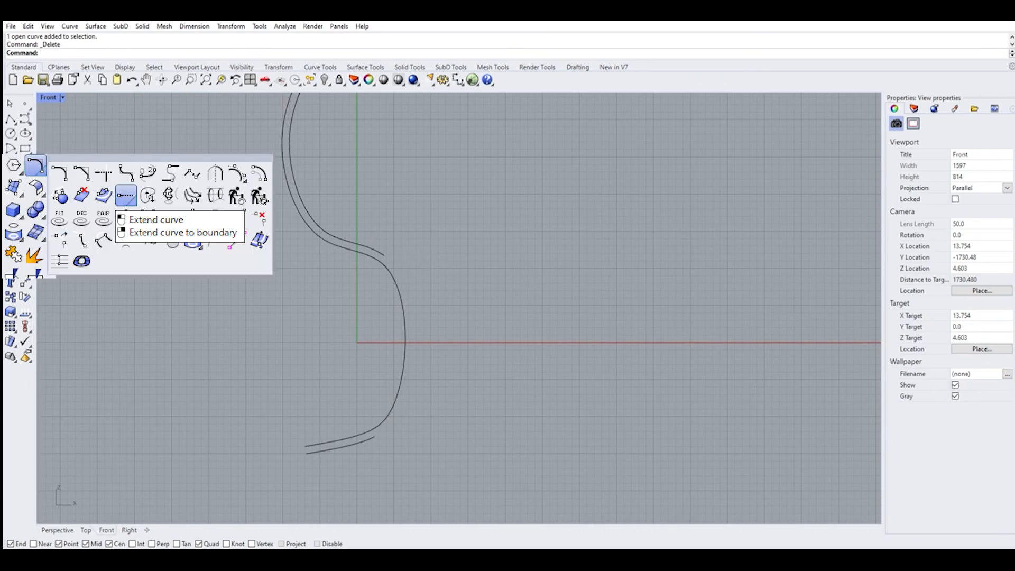
left_click(126, 197)
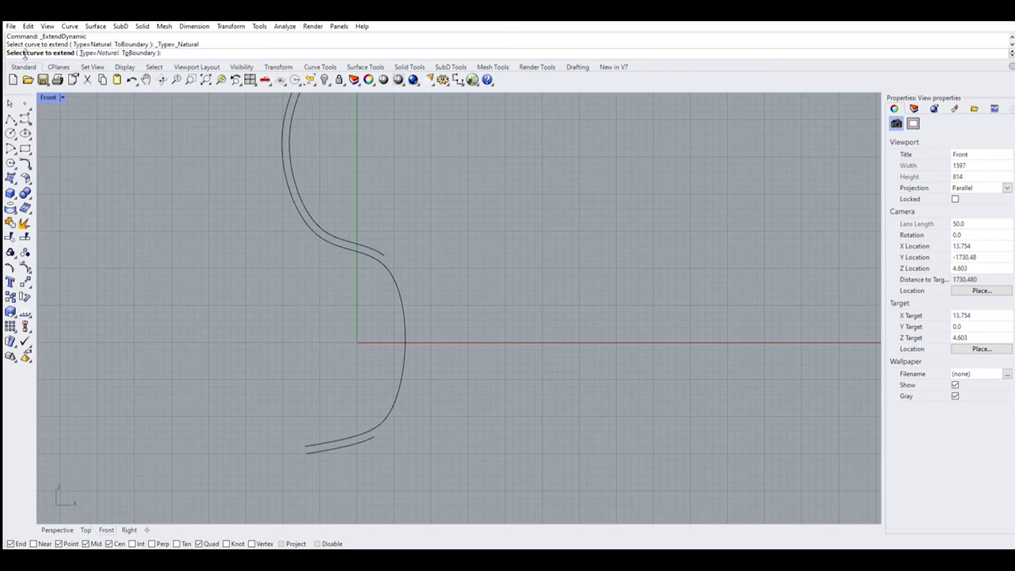
left_click(384, 247)
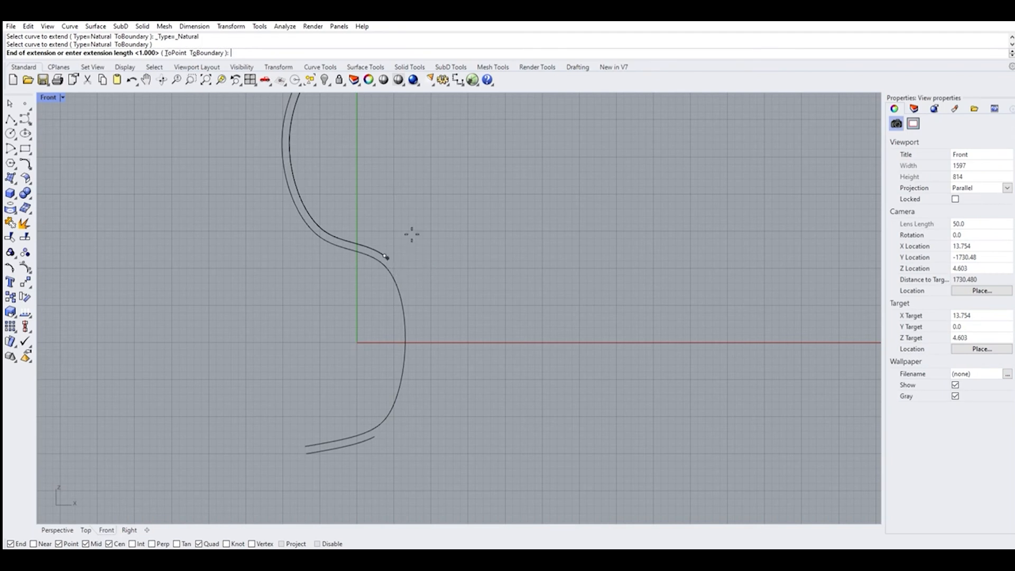
scroll(397, 246, "up", 10)
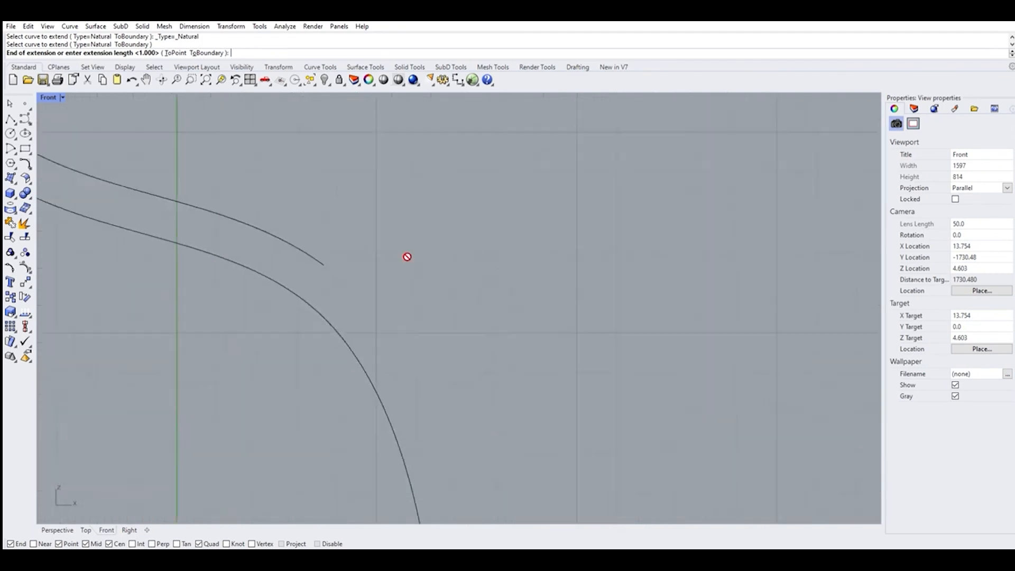
scroll(381, 293, "down", 5)
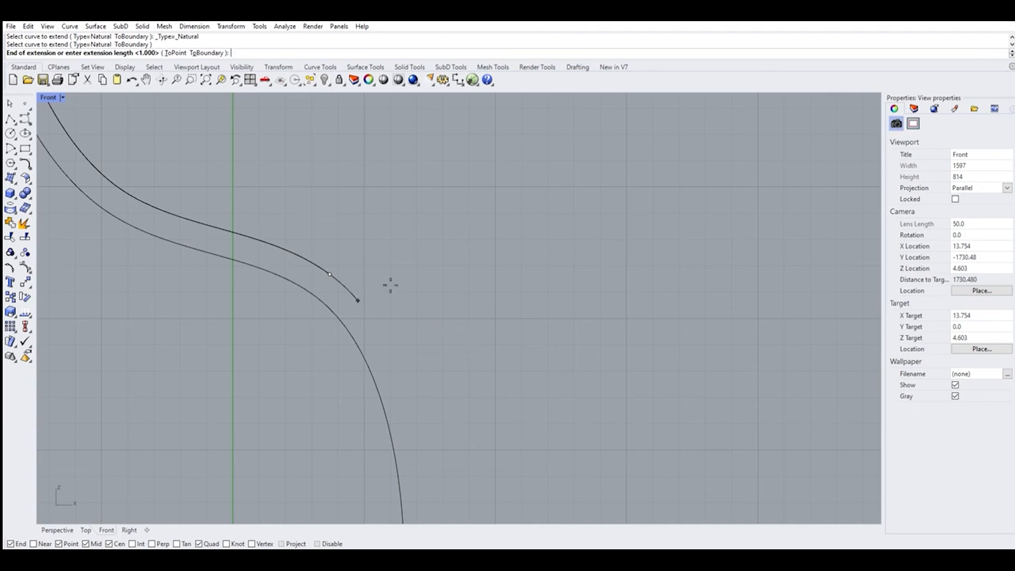
scroll(480, 390, "down", 8)
left_click(458, 351)
scroll(446, 361, "up", 8)
scroll(437, 324, "down", 8)
scroll(442, 460, "up", 3)
key("Return")
Try extending the lower and upper offset pieces at their trimmed ends, and undo the extension.
left_click(437, 467)
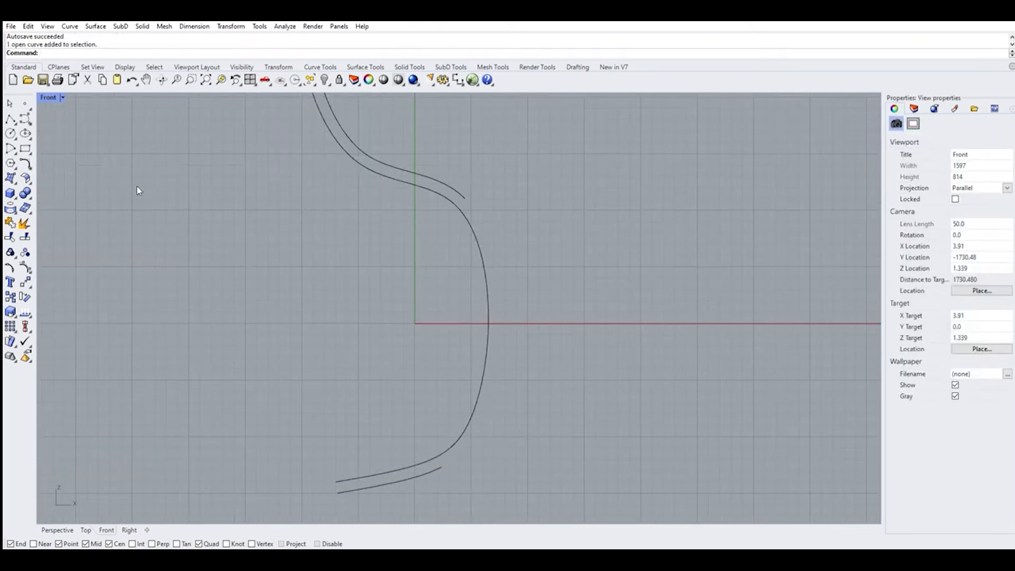
key("Return")
left_click(441, 469)
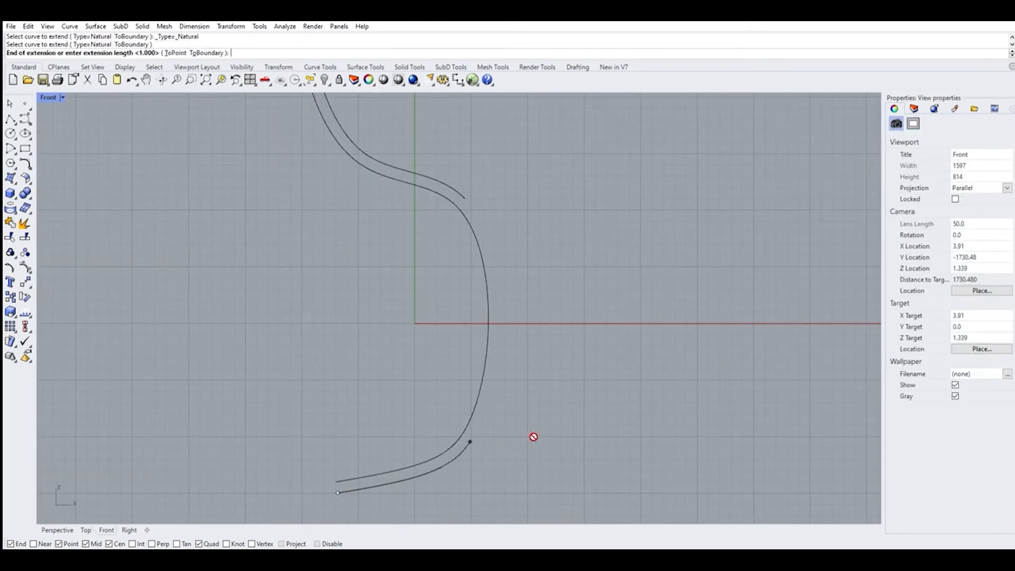
key("Return")
scroll(525, 372, "down", 3)
scroll(460, 297, "up", 3)
left_click(462, 311)
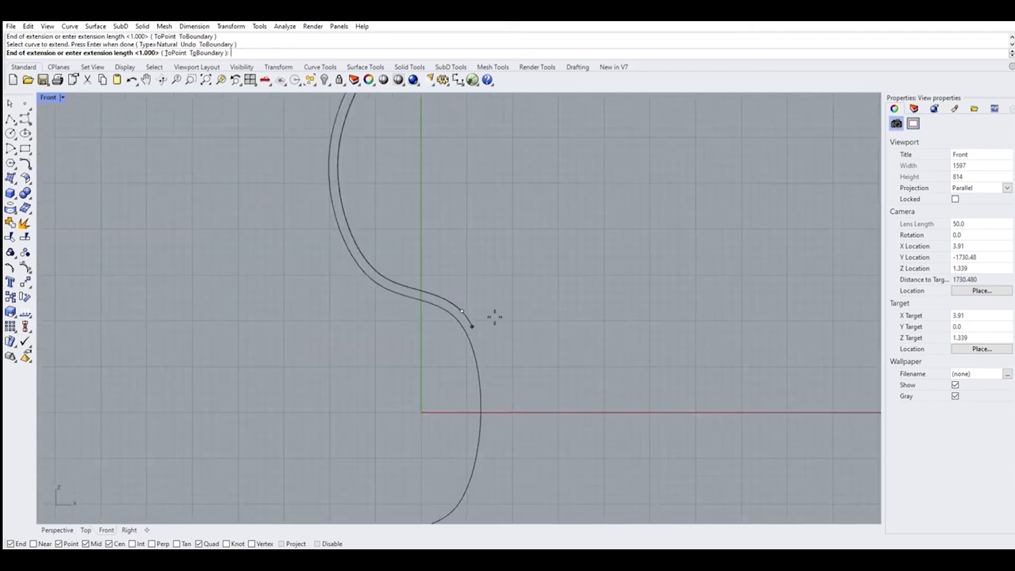
key("Escape")
key("ctrl+z")
scroll(468, 296, "up", 2)
scroll(473, 280, "down", 4)
scroll(473, 276, "down", 2)
key("Escape")
scroll(492, 282, "up", 1)
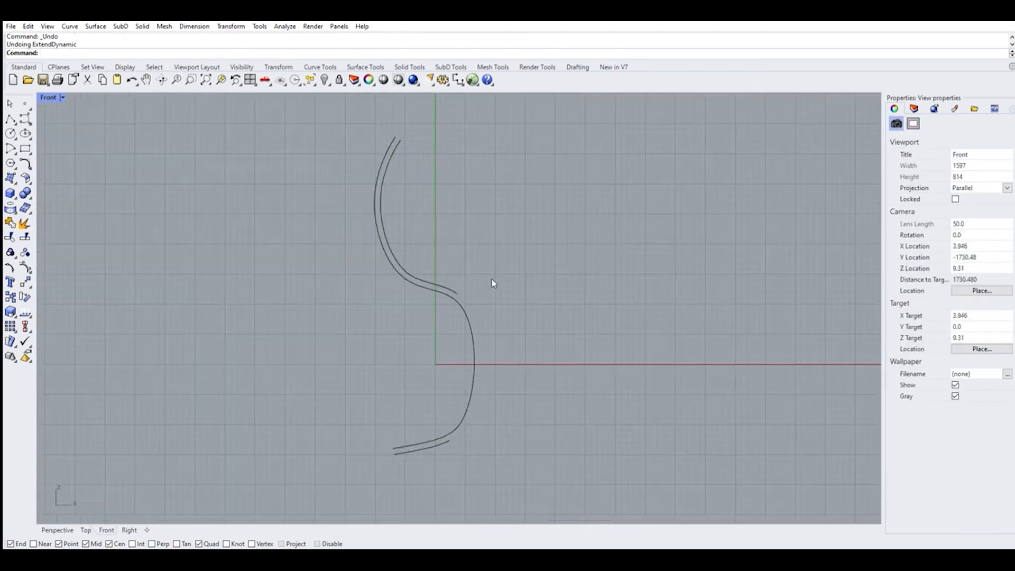
Mirror copies of both offset pieces across a vertical line just to the right of the stem curve.
left_click(448, 286)
left_click(449, 440, "shift")
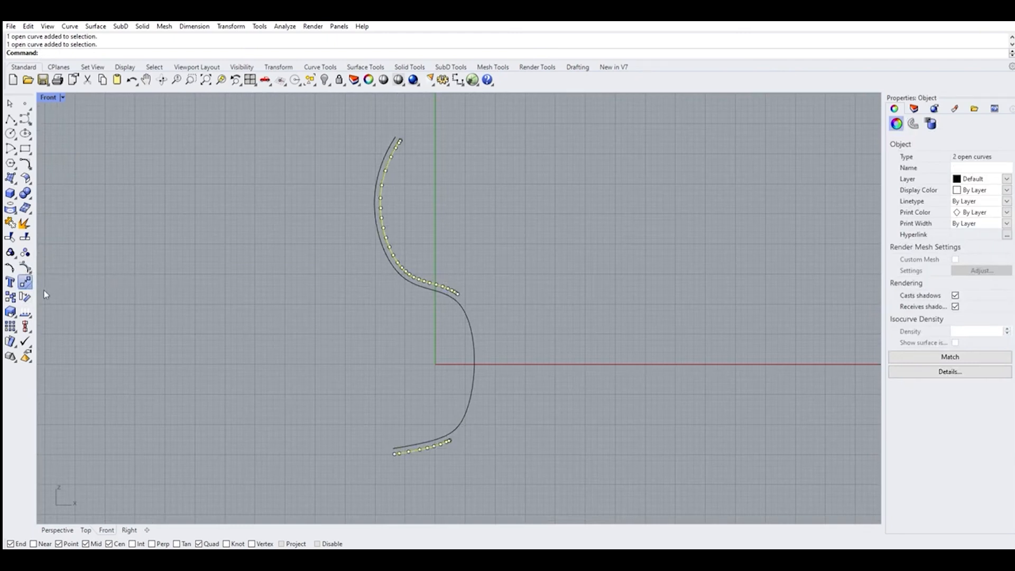
scroll(495, 314, "up", 2)
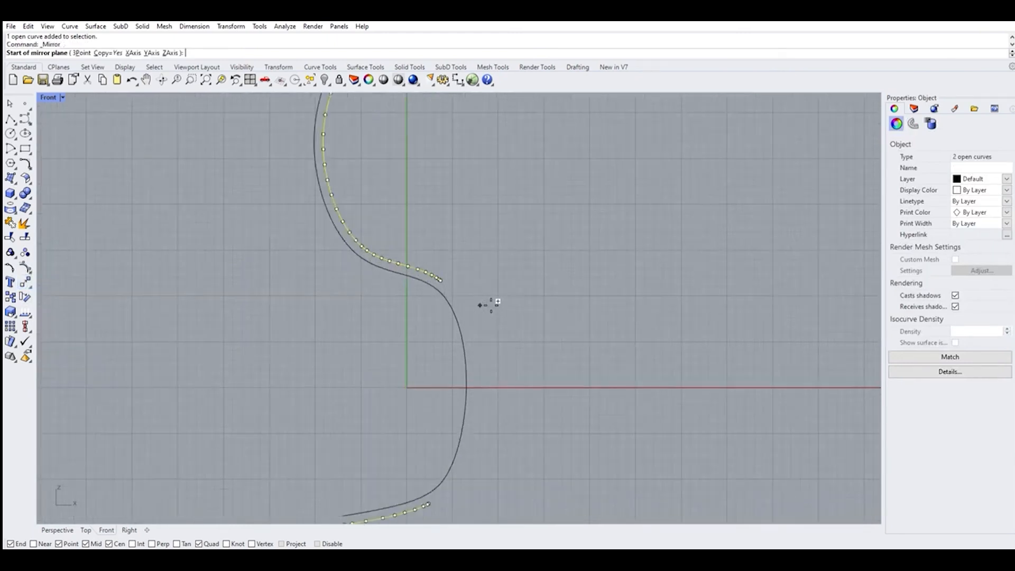
left_click(481, 294)
left_click(481, 318)
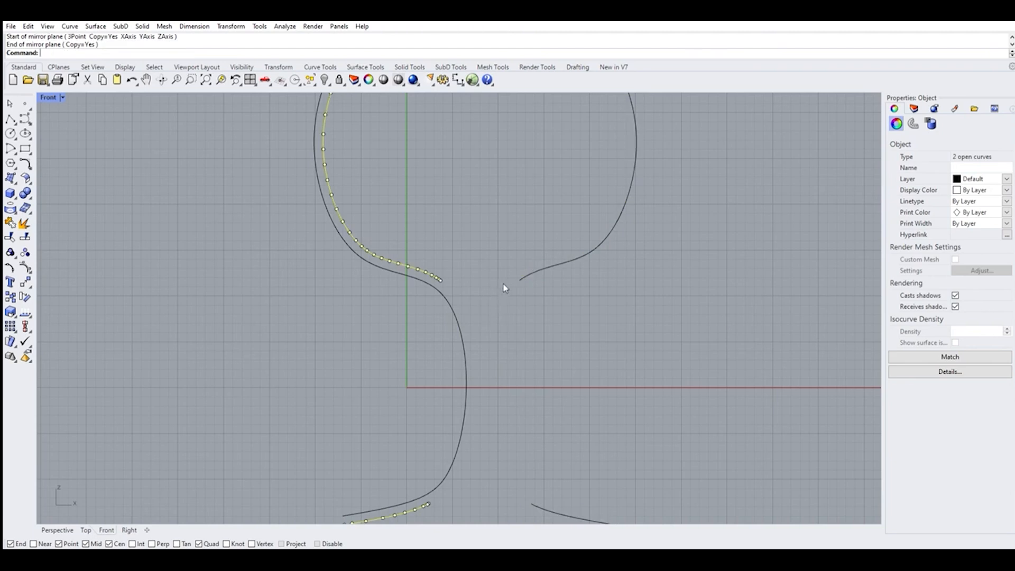
key("Escape")
scroll(539, 339, "down", 4)
scroll(518, 311, "up", 2)
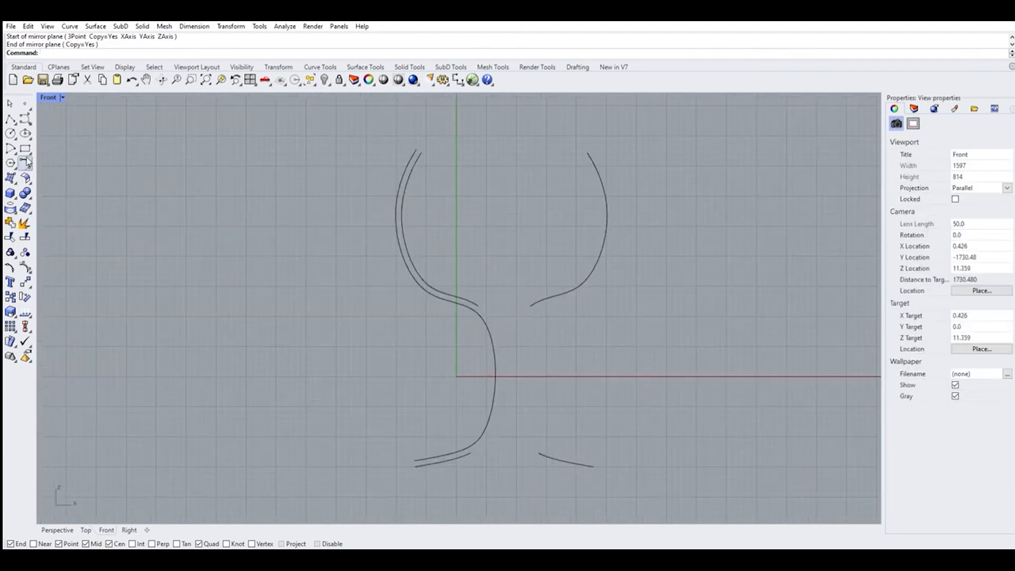
Connect the inner ends of the upper offset curve and its mirrored copy with an Arc Blend.
scroll(547, 325, "up", 1)
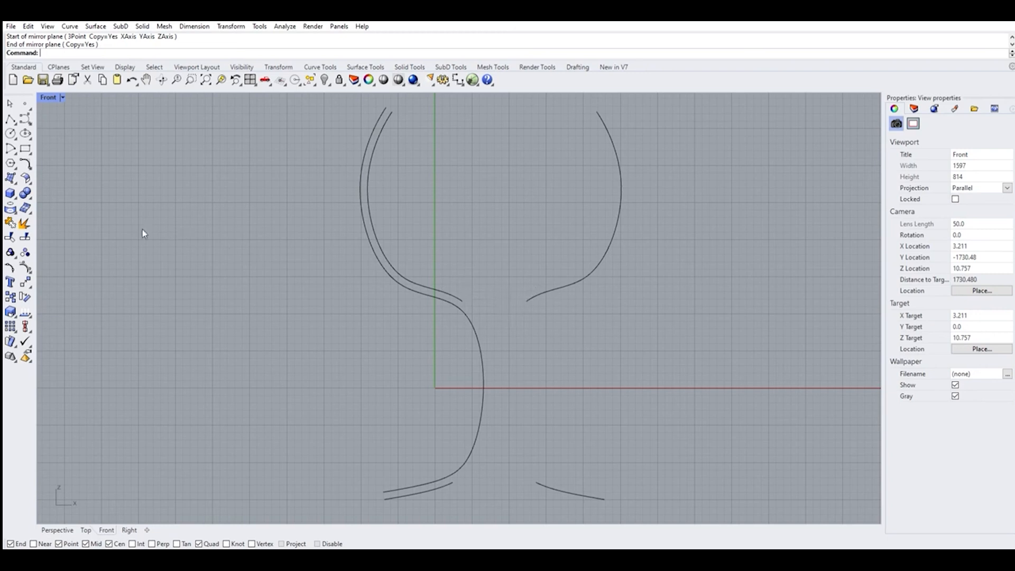
left_click(28, 166)
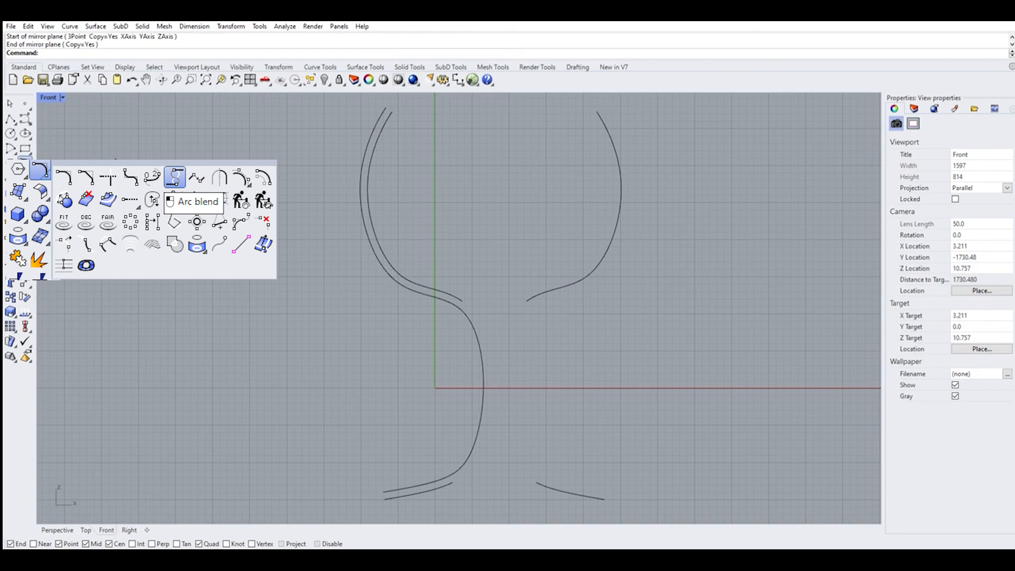
left_click(175, 177)
left_click(461, 289)
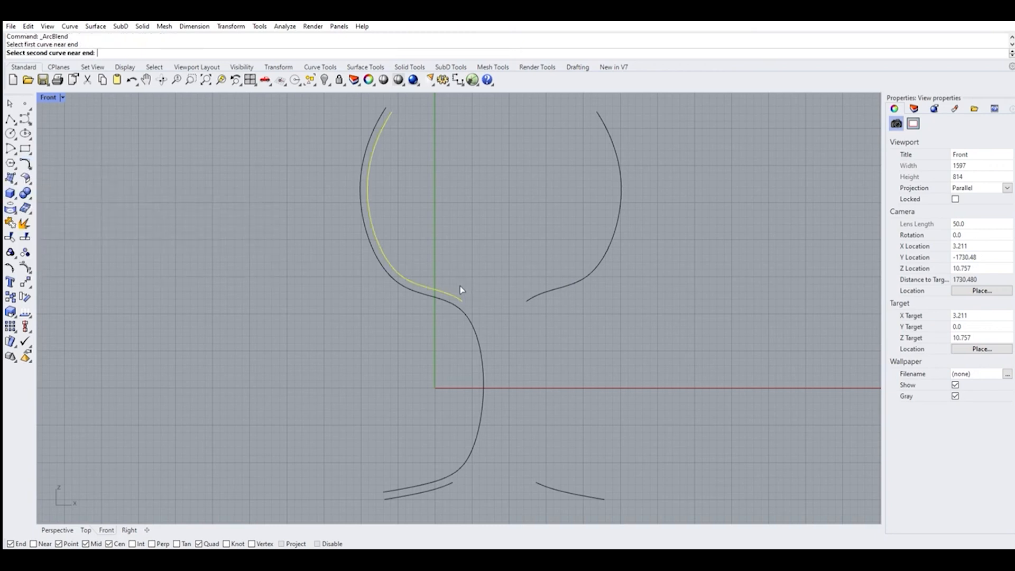
left_click(527, 296)
key("Return")
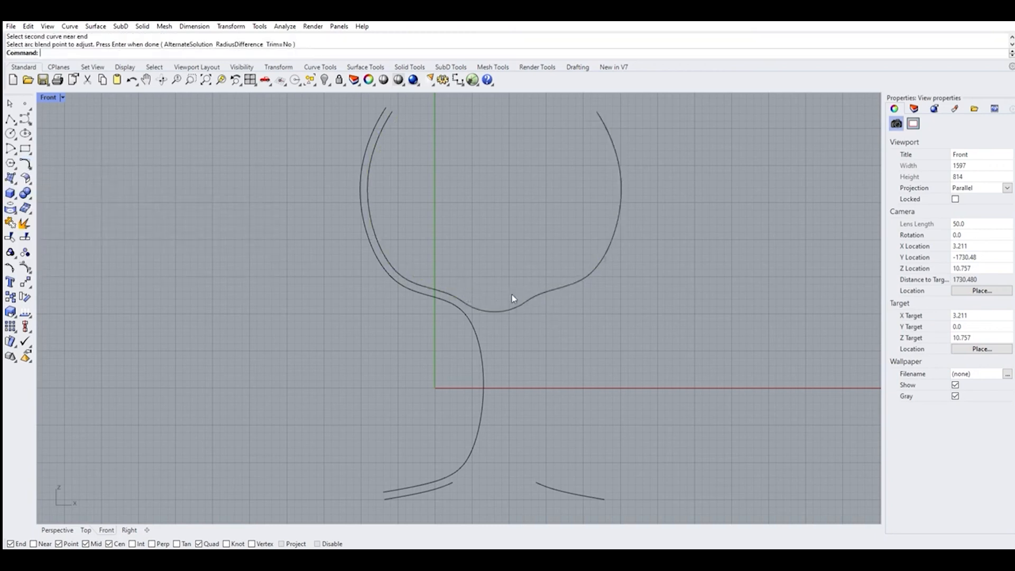
Connect the inner ends of the lower offset curve and its mirrored copy with an Arc Blend.
key("Return")
left_click(454, 480)
left_click(540, 478)
key("Return")
Delete the mirrored upper and lower curves, keeping the two arc blends.
scroll(545, 398, "down", 2)
left_click(553, 309)
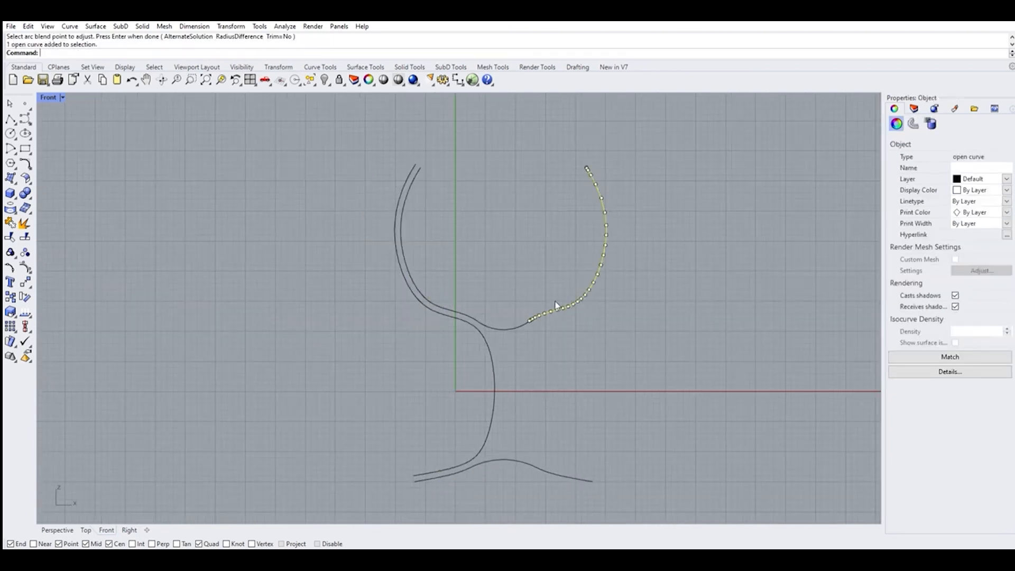
key("Delete")
left_click(539, 465)
key("Delete")
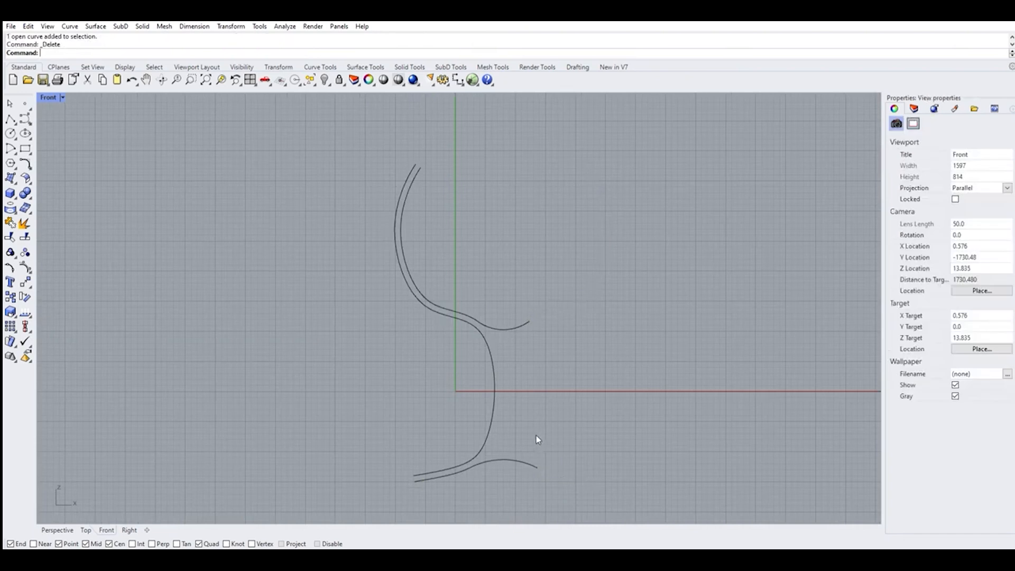
Draw a vertical polyline segment crossing both arc blends through their midpoints.
left_click(10, 119)
left_click(505, 307)
left_click(509, 488)
key("Return")
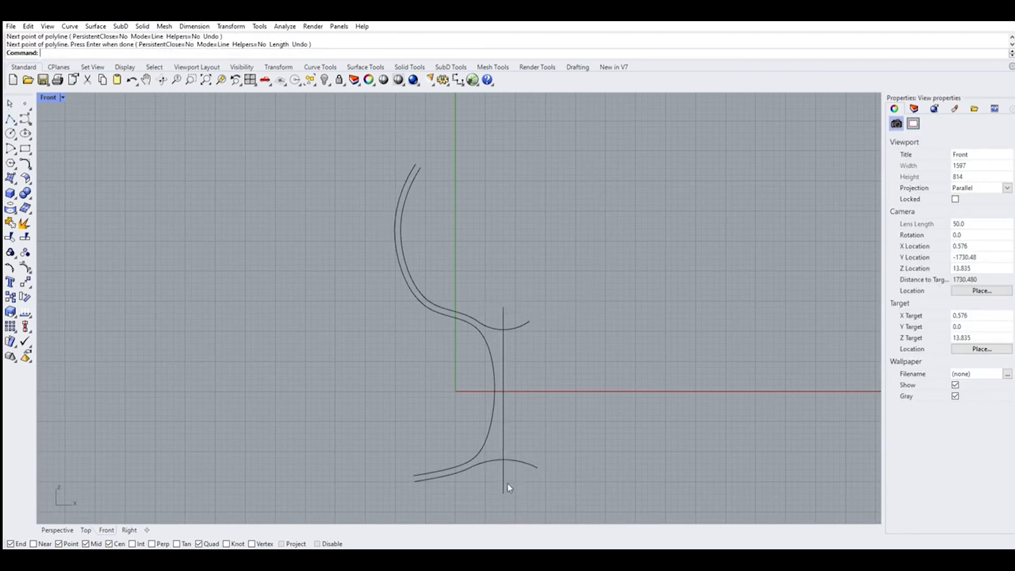
Trim both arc blends on the right side of the vertical line and delete that line.
left_click(505, 447)
left_click(11, 237)
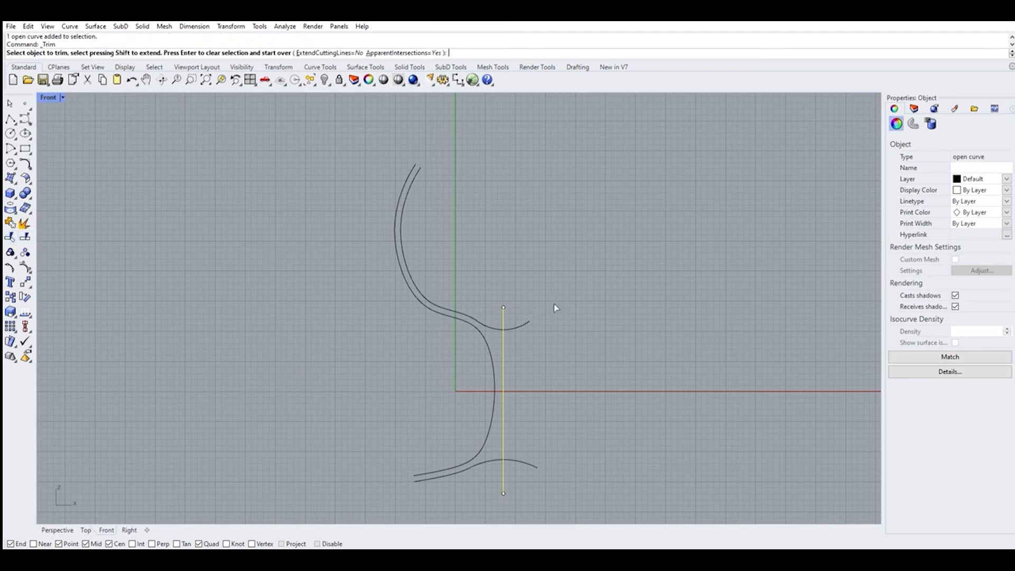
left_click(521, 324)
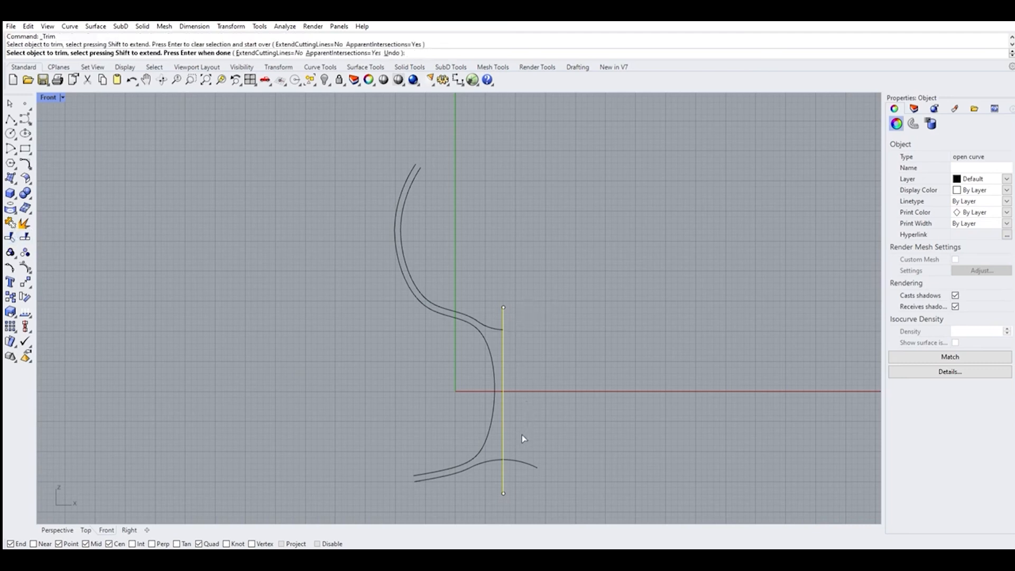
left_click(516, 457)
key("Return")
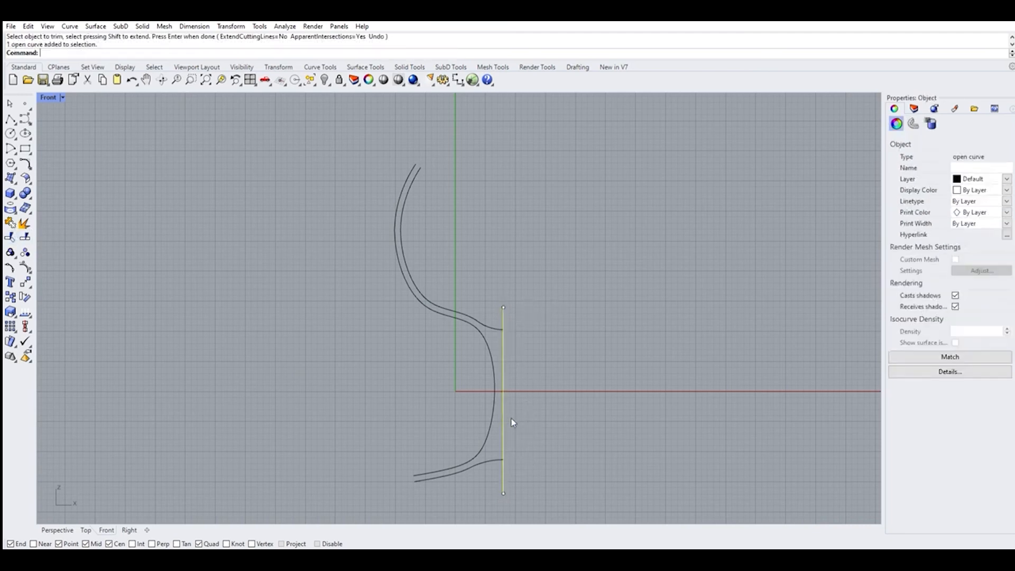
key("Delete")
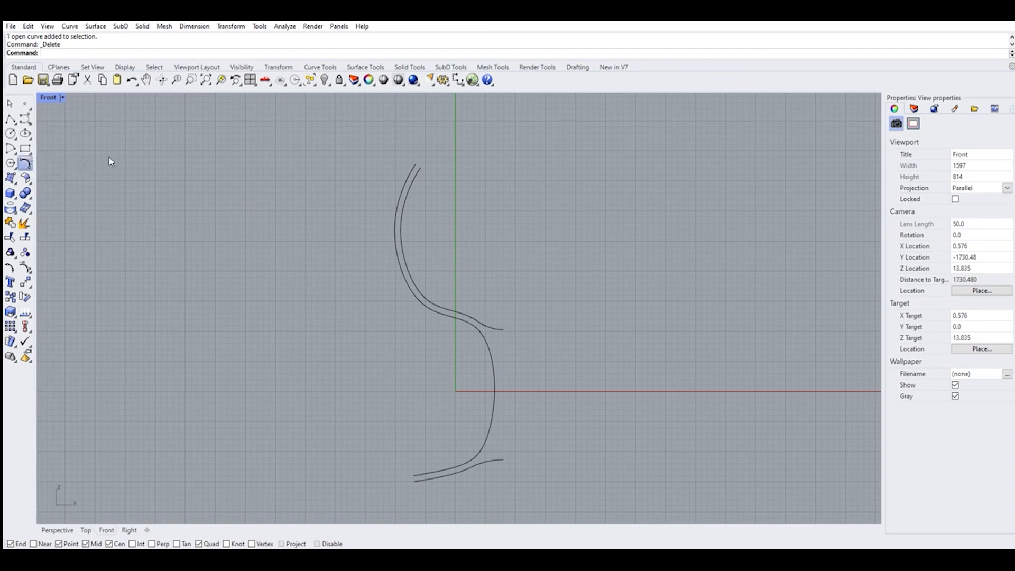
Close the gap between the two profile curves at their upper rim ends with an Arc Blend.
scroll(418, 151, "up", 5)
left_click(409, 172)
left_click(428, 189)
key("Return")
scroll(423, 169, "down", 5)
scroll(356, 308, "up", 5)
Close the gap between the two profile curves at their lower base ends with an Arc Blend.
key("Return")
left_click(341, 313)
left_click(340, 338)
key("Return")
scroll(325, 352, "down", 5)
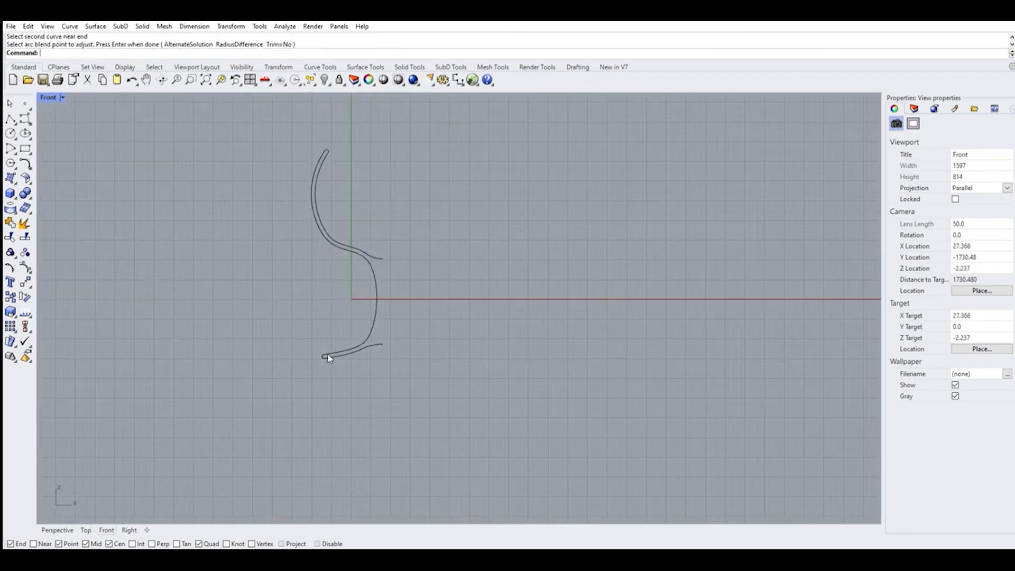
Join all seven profile segments into one open curve.
key("Return")
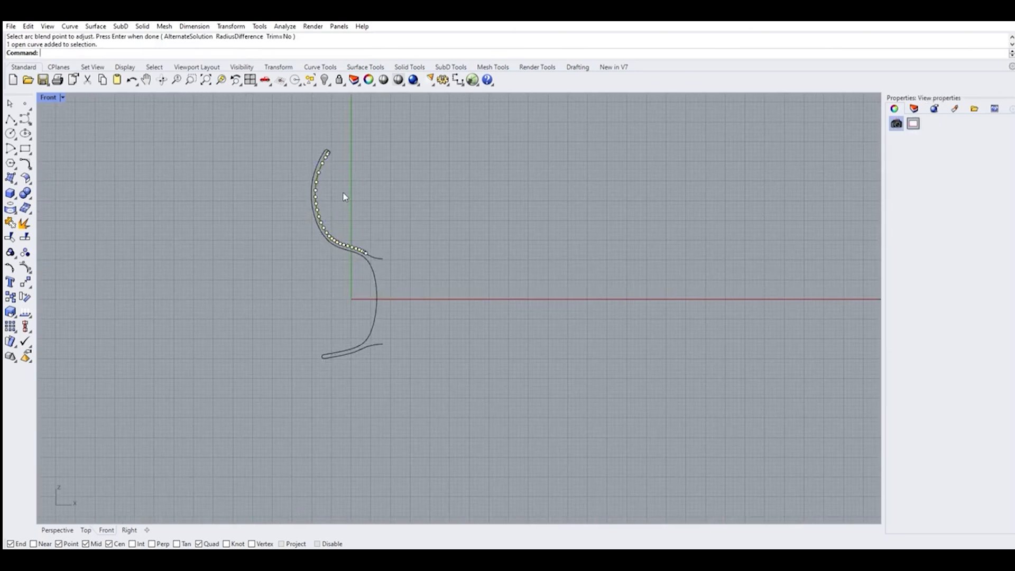
left_click_drag(221, 109, 468, 428)
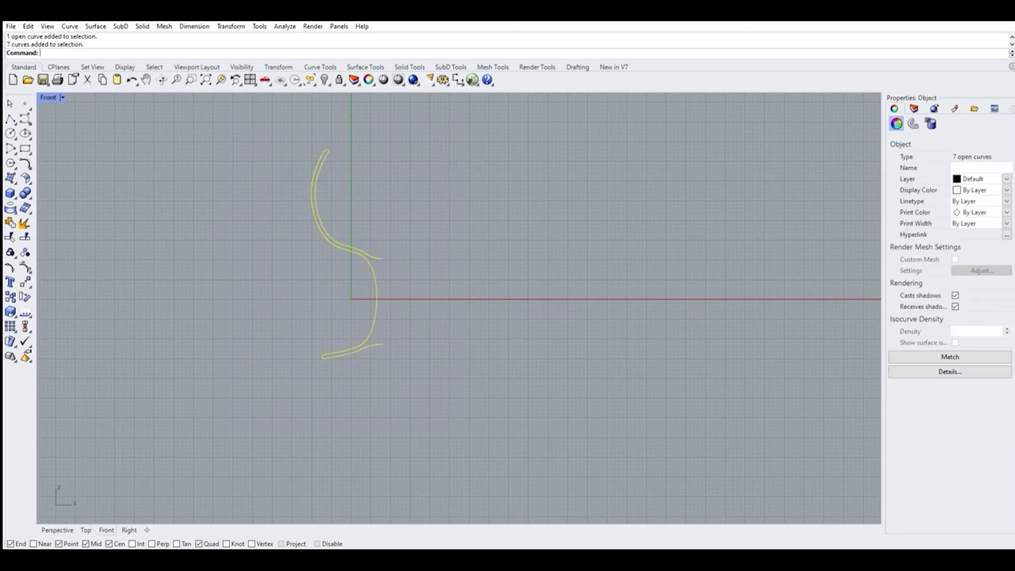
left_click(10, 223)
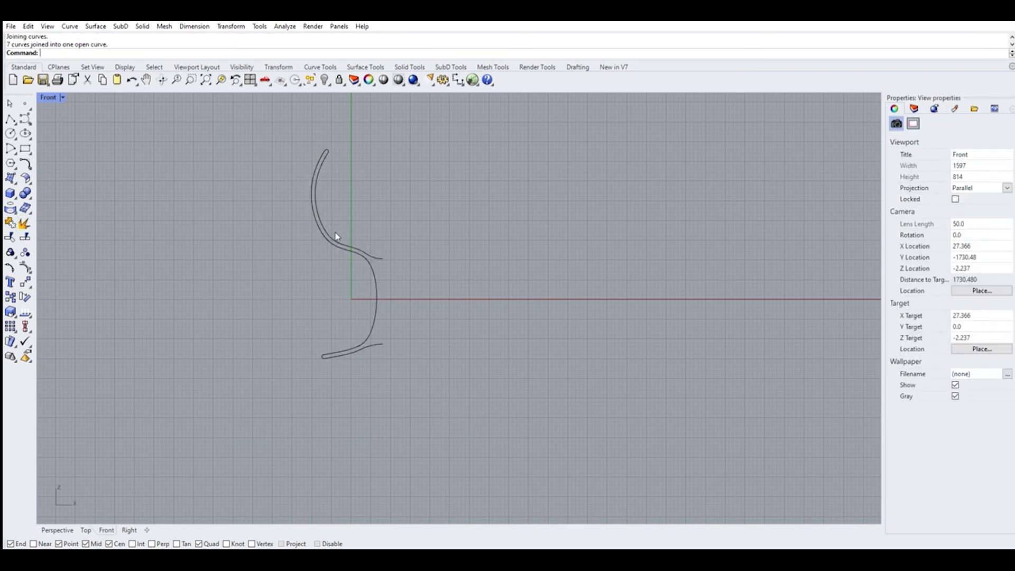
Show the four-viewport layout and frame the joined profile curve closely in the Top view.
left_click(250, 80)
left_click(295, 252)
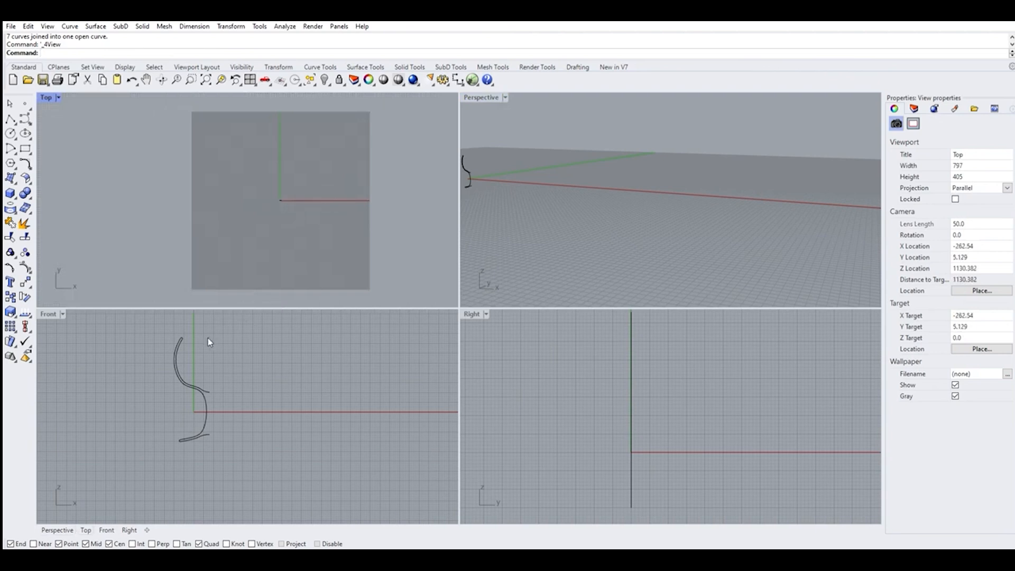
scroll(238, 148, "up", 10)
scroll(267, 206, "down", 2)
scroll(320, 236, "up", 10)
scroll(295, 230, "up", 5)
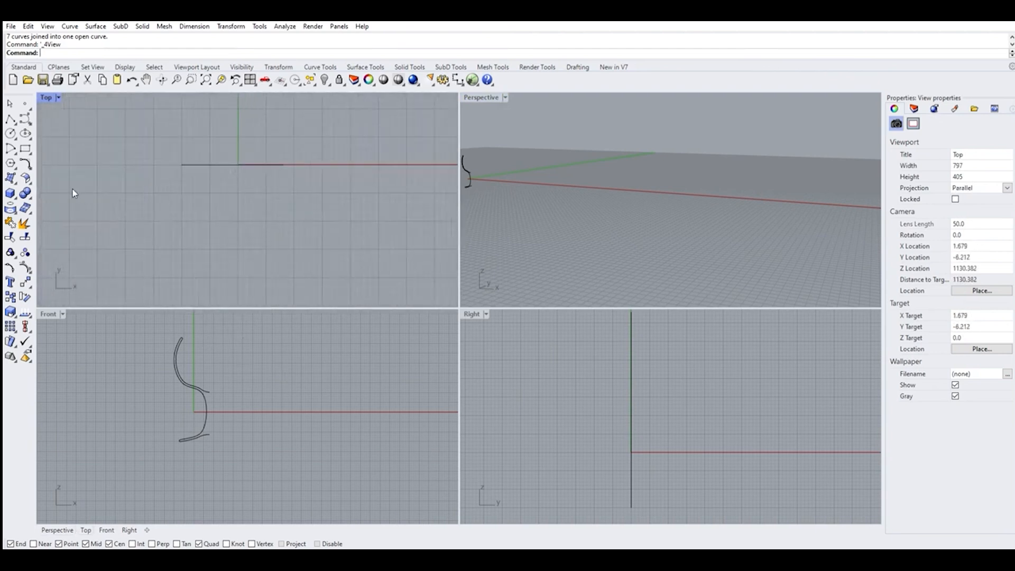
Start a Revolve of the joined profile curve in the Front view, setting the axis from its lower open end to its upper open end.
left_click(10, 178)
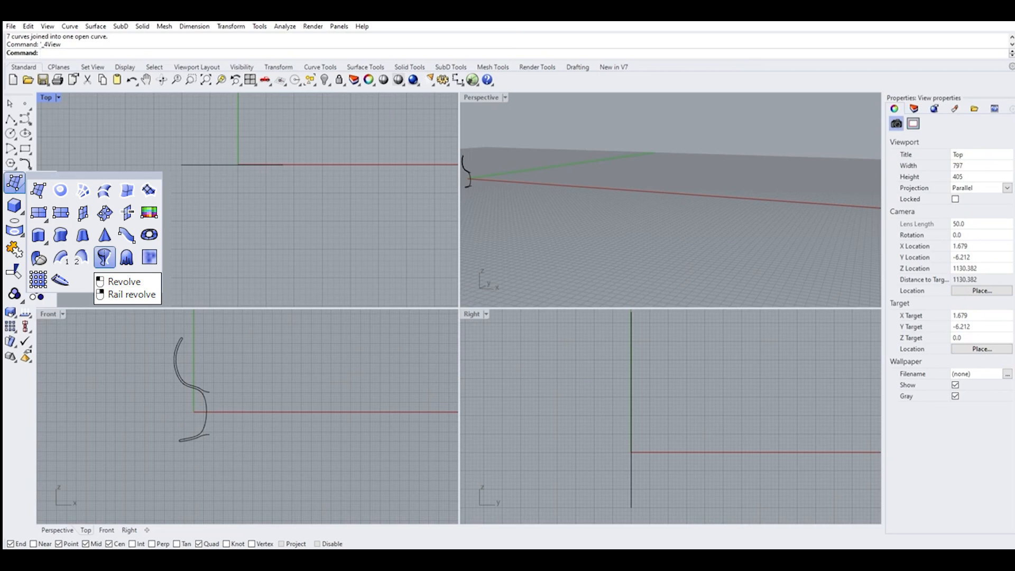
left_click(104, 257)
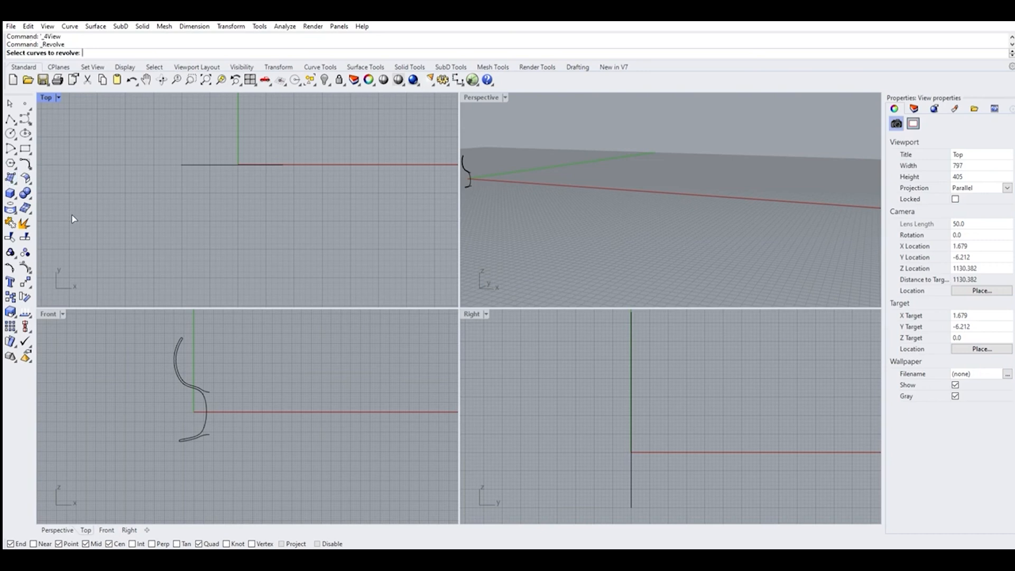
left_click(178, 368)
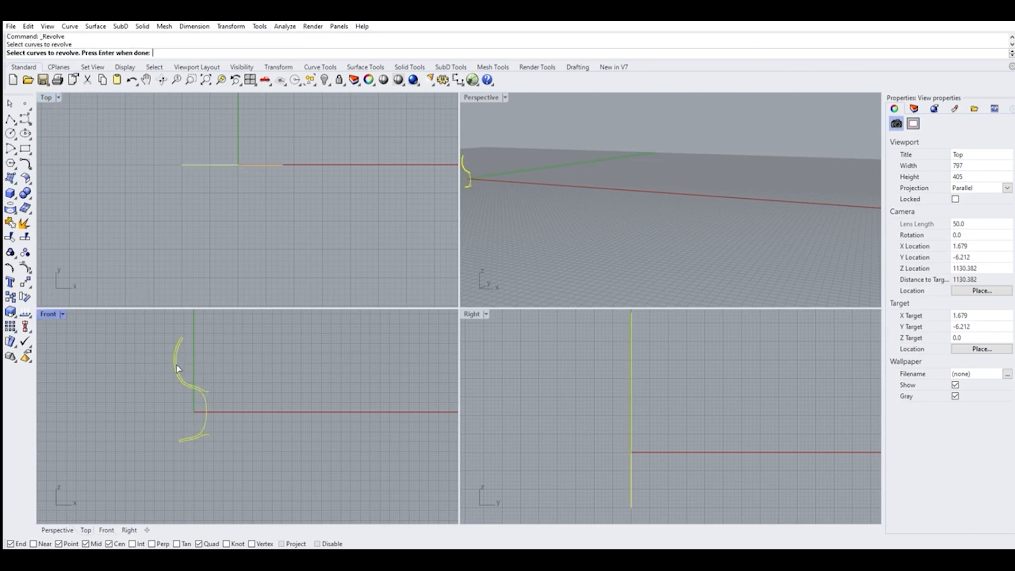
key("Return")
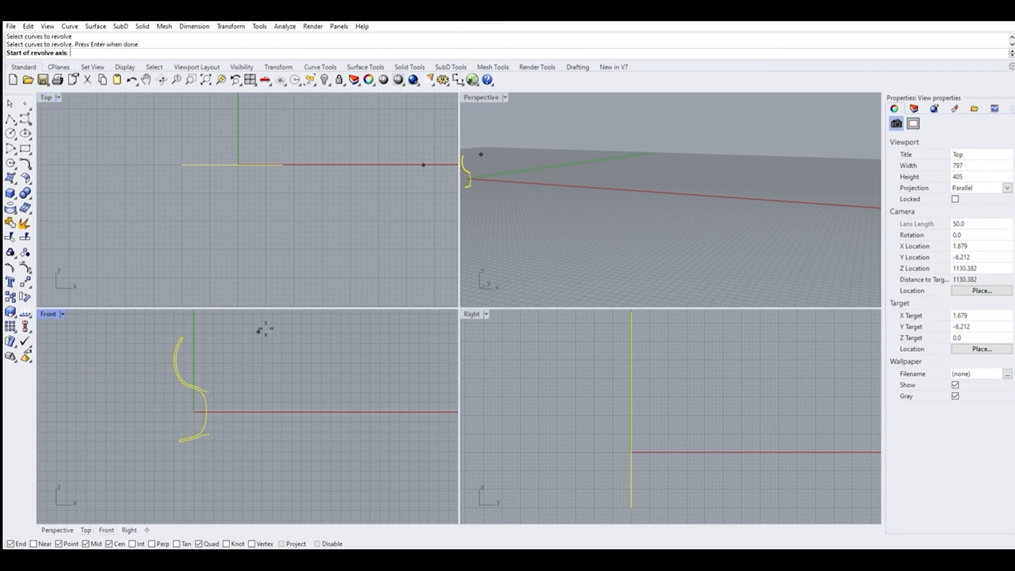
scroll(215, 396, "up", 2)
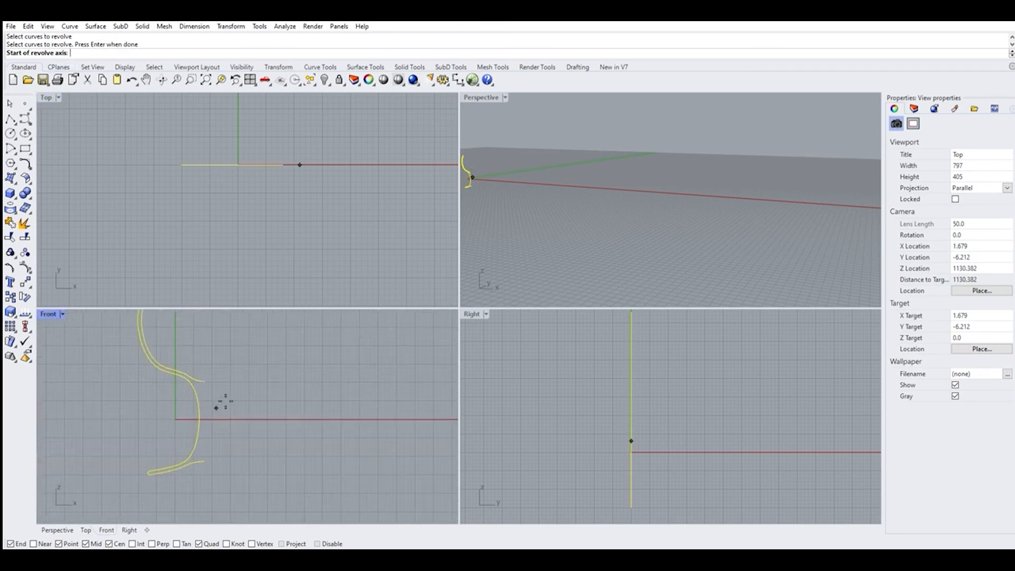
scroll(208, 468, "up", 3)
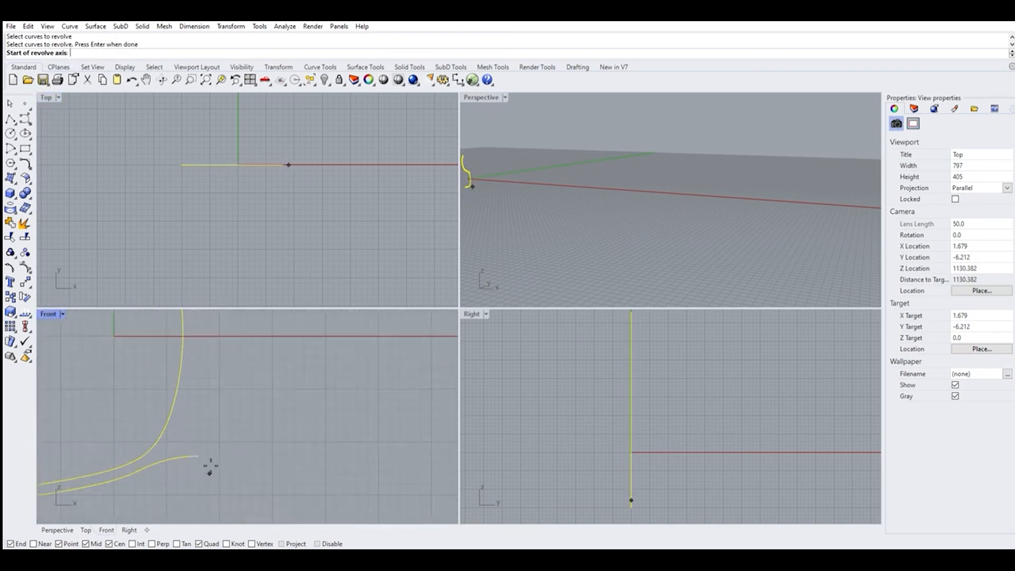
scroll(204, 466, "down", 3)
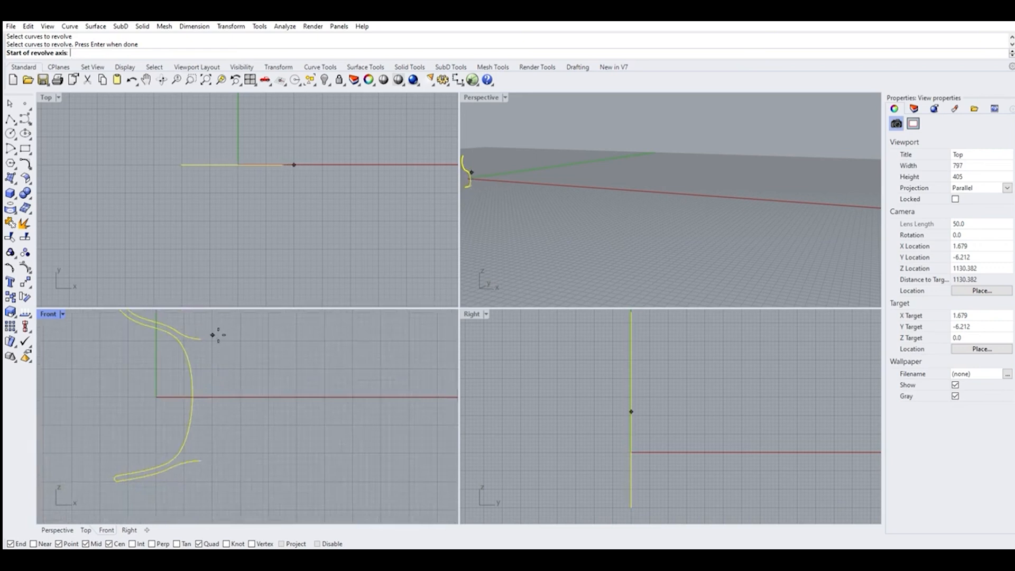
left_click(214, 459)
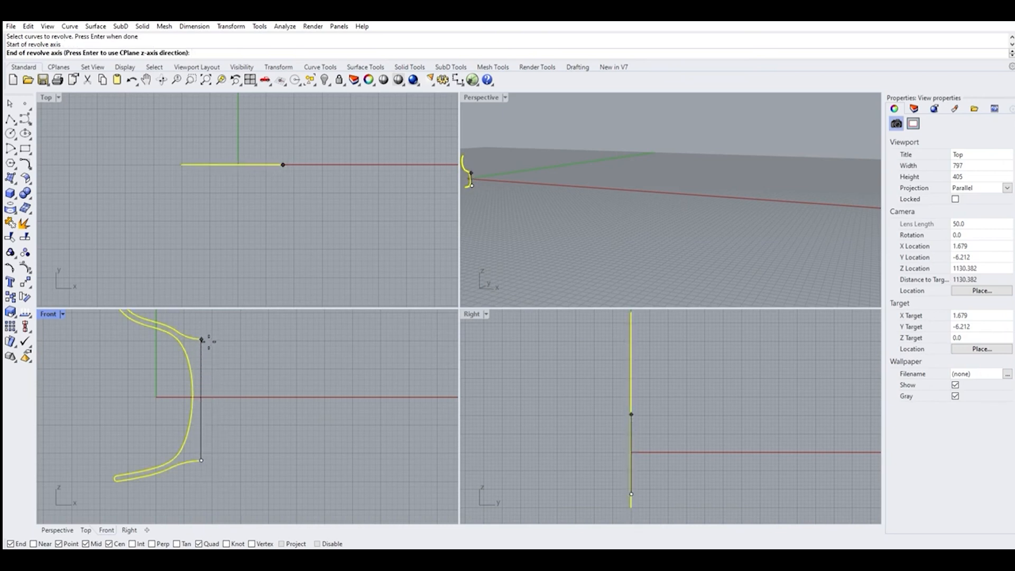
left_click(202, 340)
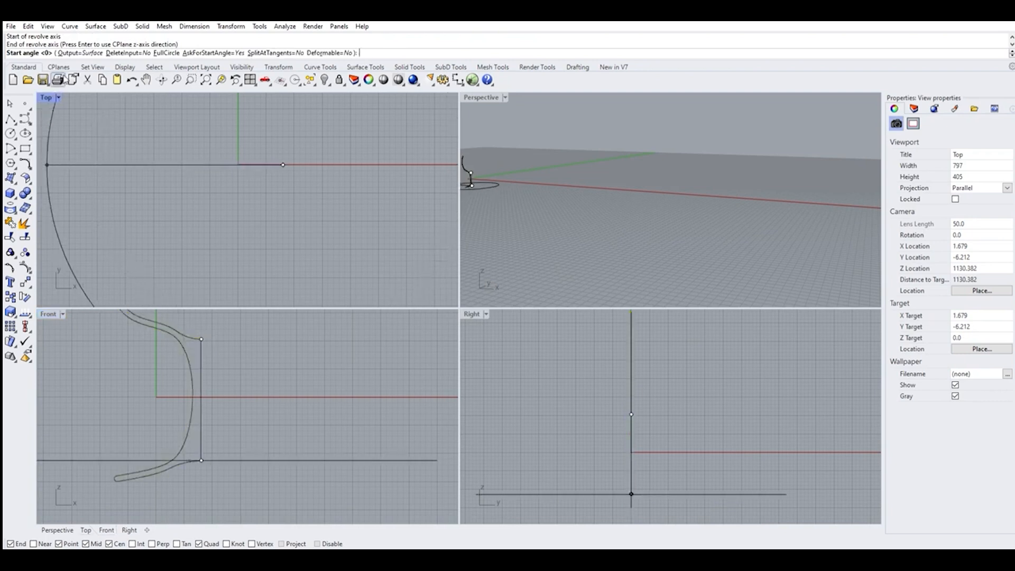
Revolve the profile from a start angle picked along the negative X direction in the Top view, using the -360 degree revolution angle.
scroll(247, 248, "down", 14)
scroll(174, 179, "down", 8)
scroll(169, 221, "up", 9)
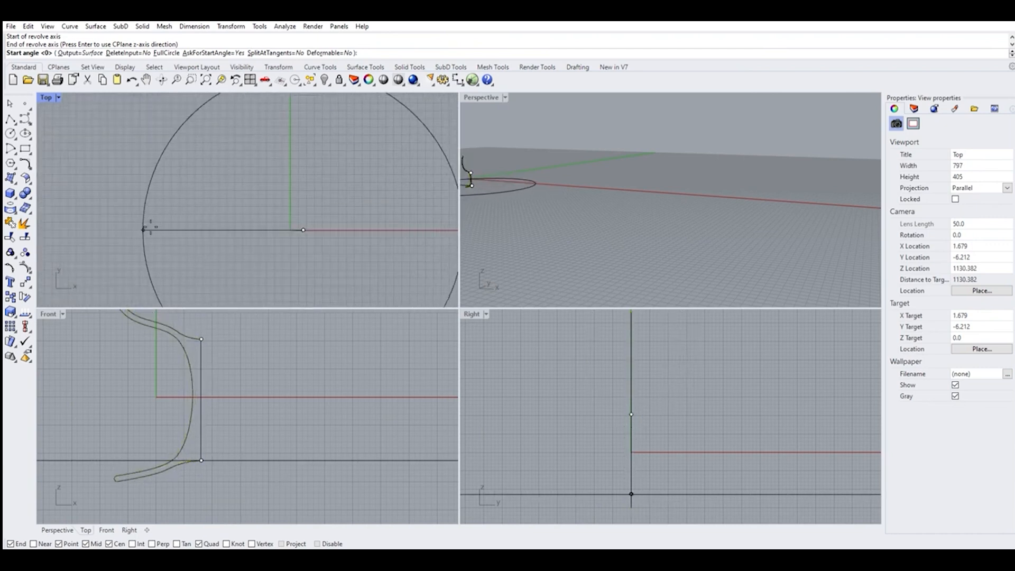
left_click(149, 229)
scroll(159, 212, "down", 5)
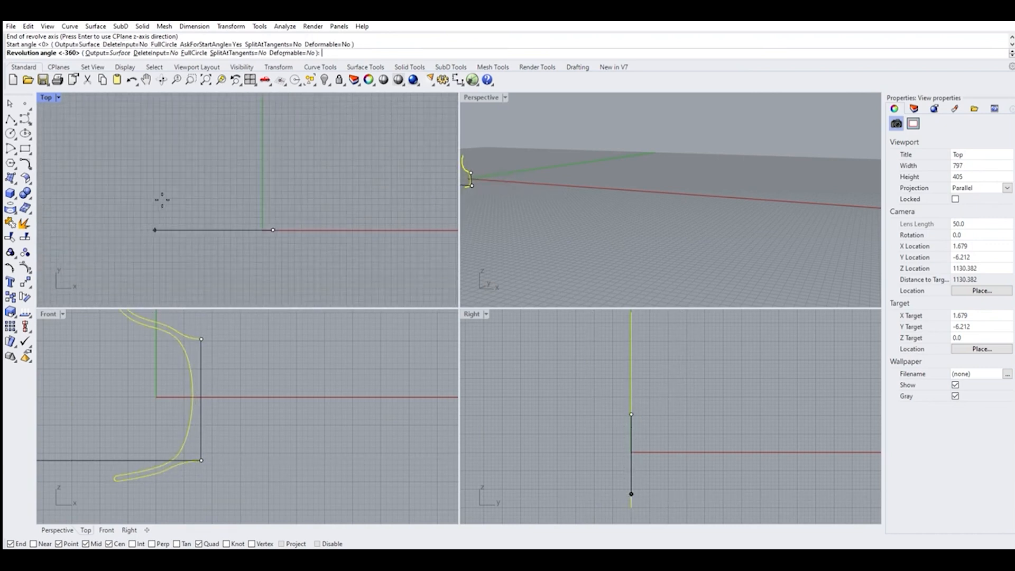
scroll(528, 238, "down", 8)
scroll(497, 221, "up", 12)
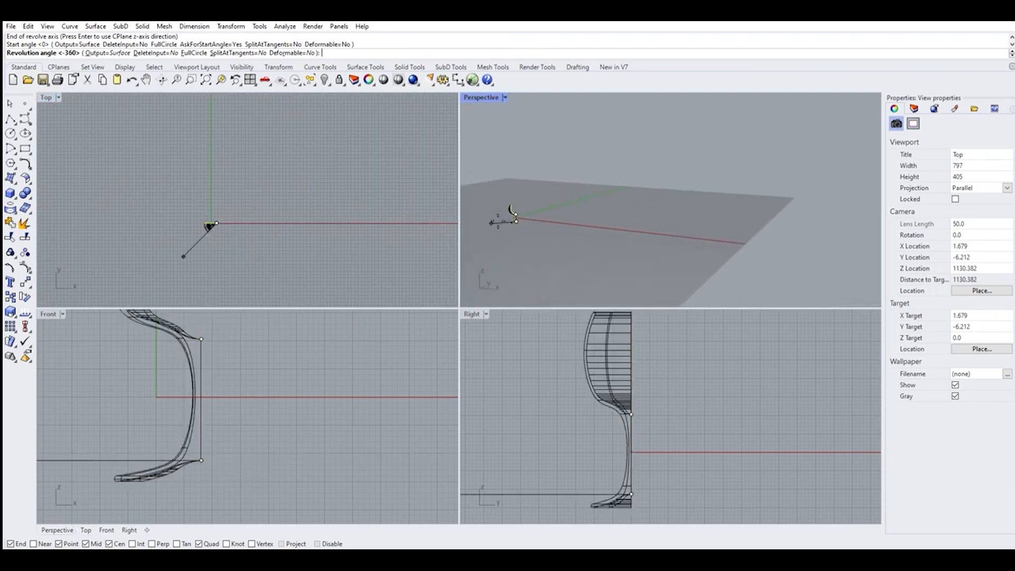
scroll(536, 174, "up", 4)
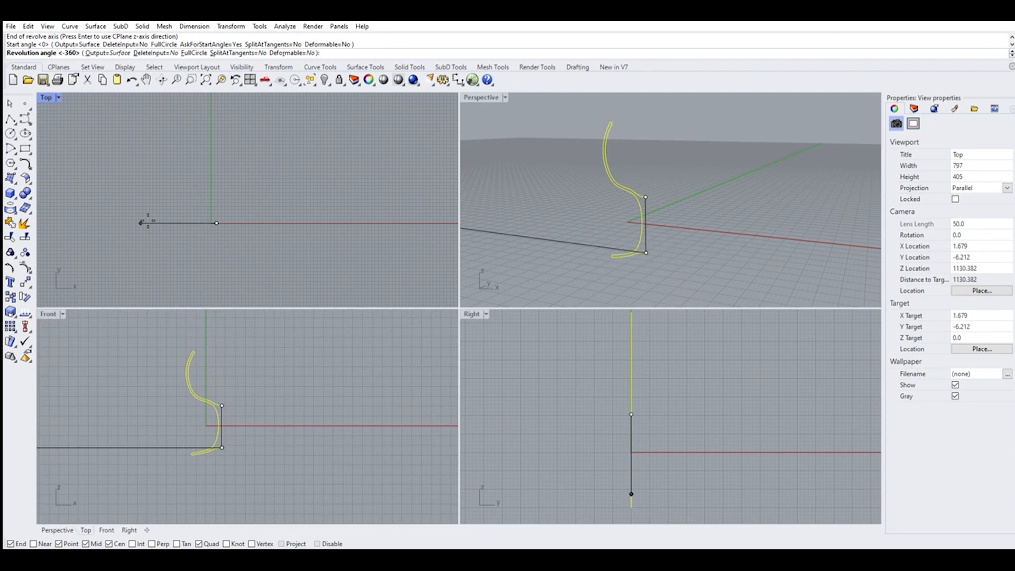
scroll(168, 214, "up", 7)
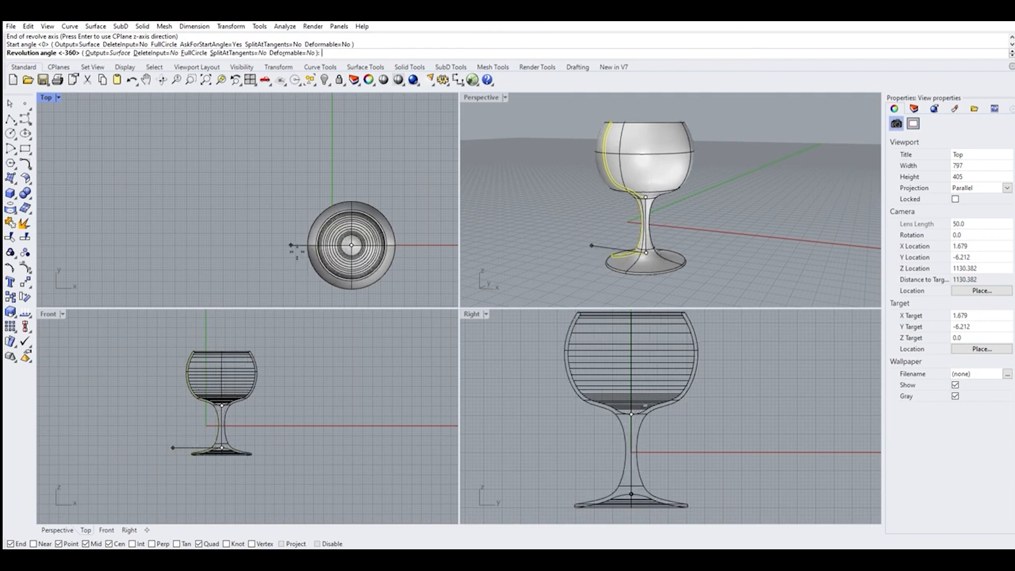
left_click(289, 245)
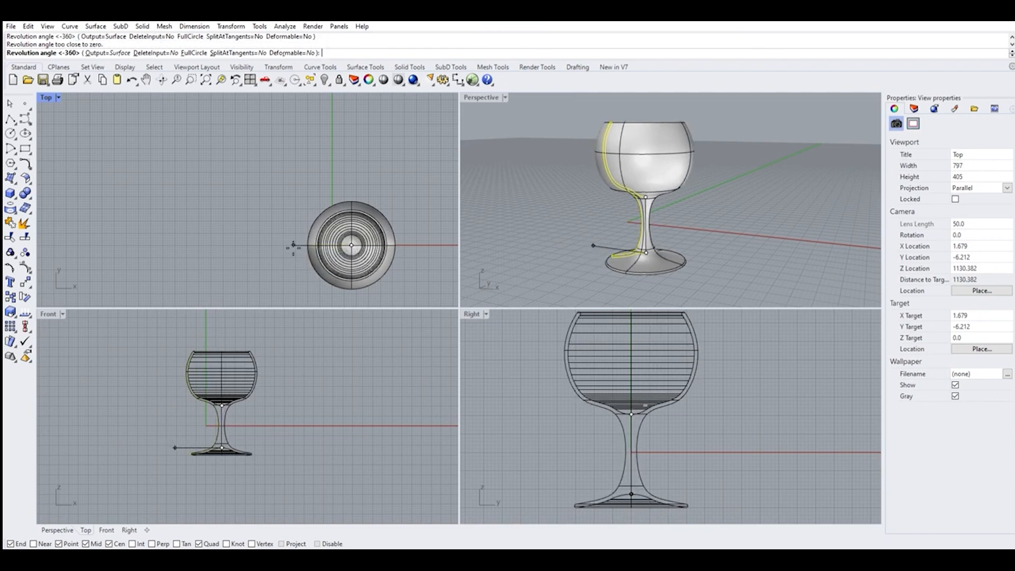
key("Return")
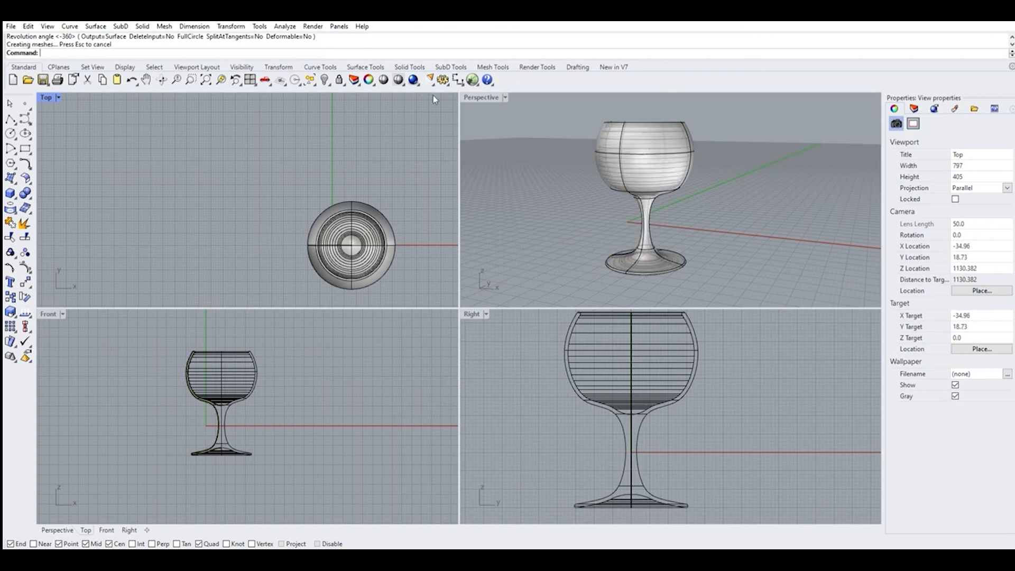
Maximize the Perspective view and check the revolved goblet surface by selecting and deselecting it.
double_click(475, 97)
right_click_drag(494, 286, 468, 354)
scroll(466, 355, "down", 12)
scroll(461, 291, "up", 9)
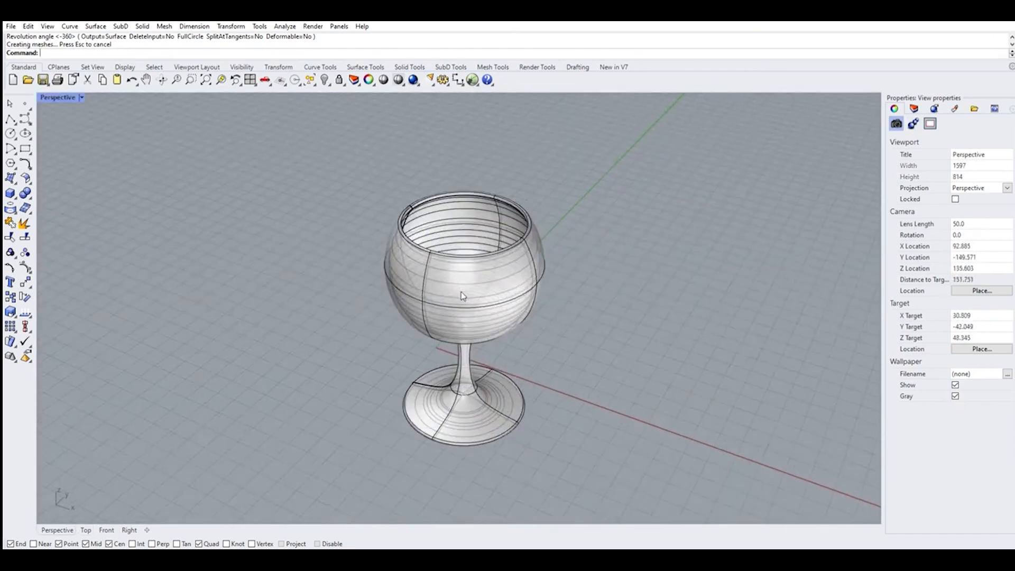
scroll(479, 277, "up", 4)
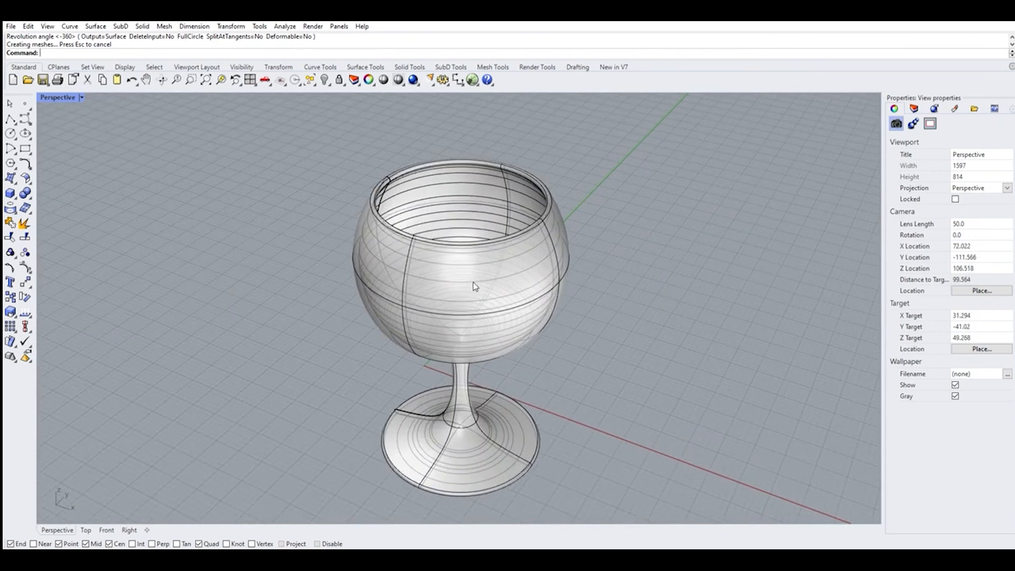
left_click(476, 284)
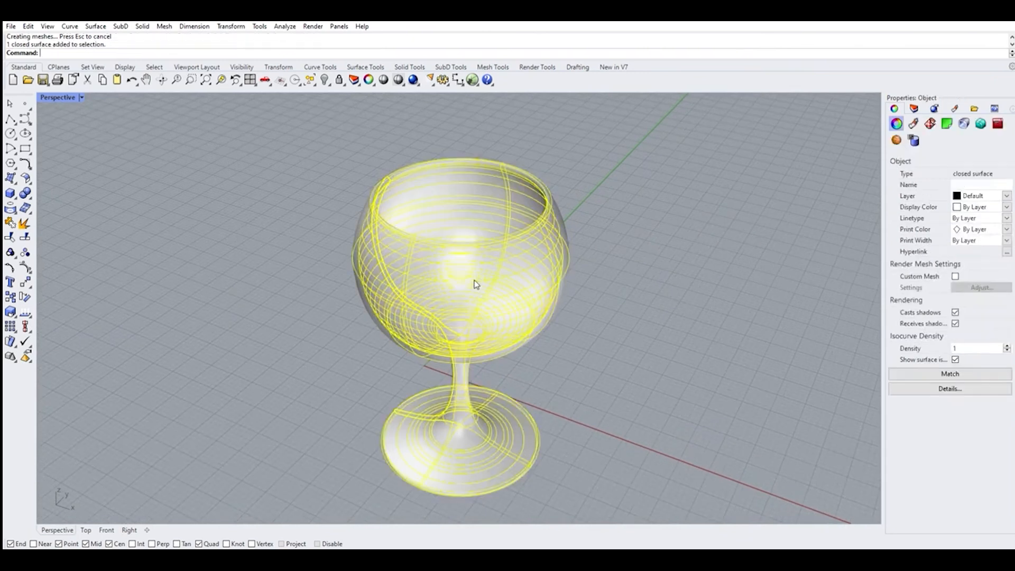
scroll(751, 275, "down", 5)
left_click(701, 300)
Examine the goblet's rim, bowl, stem and foot from several angles and distances in the Perspective view.
scroll(647, 332, "up", 1)
right_click_drag(647, 332, 628, 347)
scroll(614, 333, "down", 10)
scroll(595, 305, "up", 4)
scroll(595, 305, "up", 4)
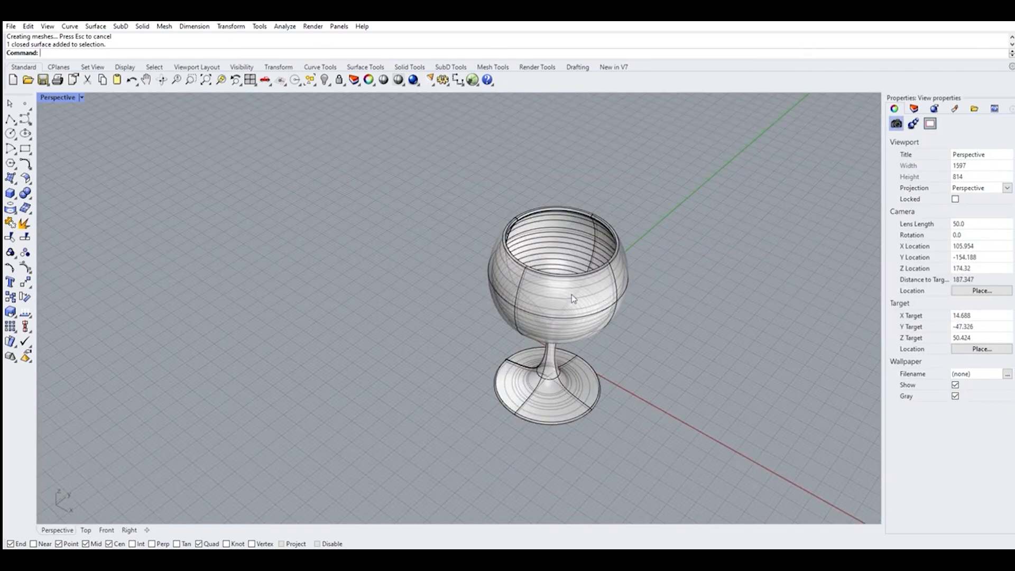
scroll(649, 311, "up", 5)
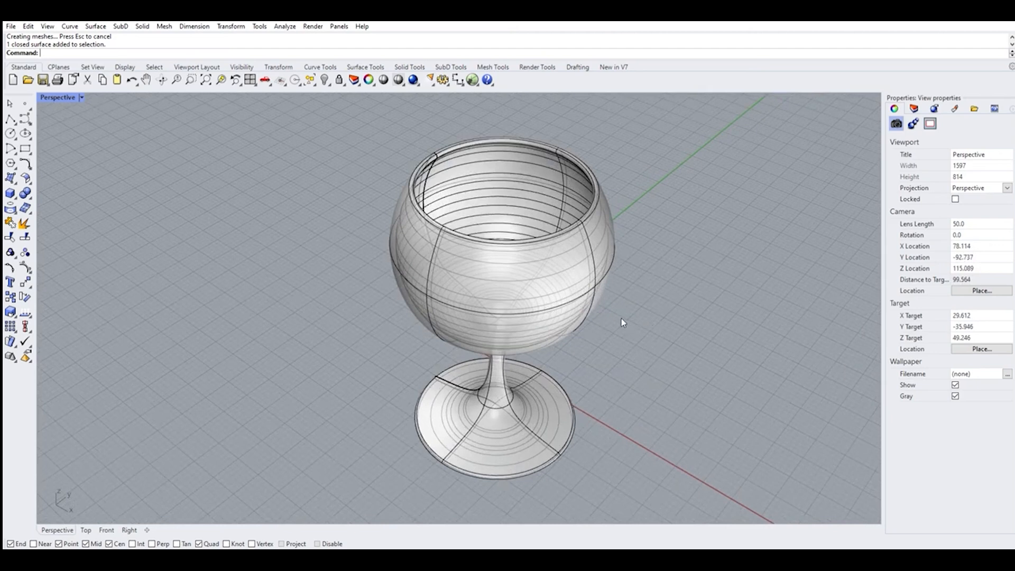
right_click_drag(620, 319, 620, 283)
scroll(616, 327, "down", 11)
scroll(617, 327, "up", 9)
mouse_move(617, 324)
right_mouse_down()
mouse_move(609, 275)
mouse_move(607, 335)
right_mouse_up()
scroll(617, 303, "down", 6)
scroll(618, 327, "up", 6)
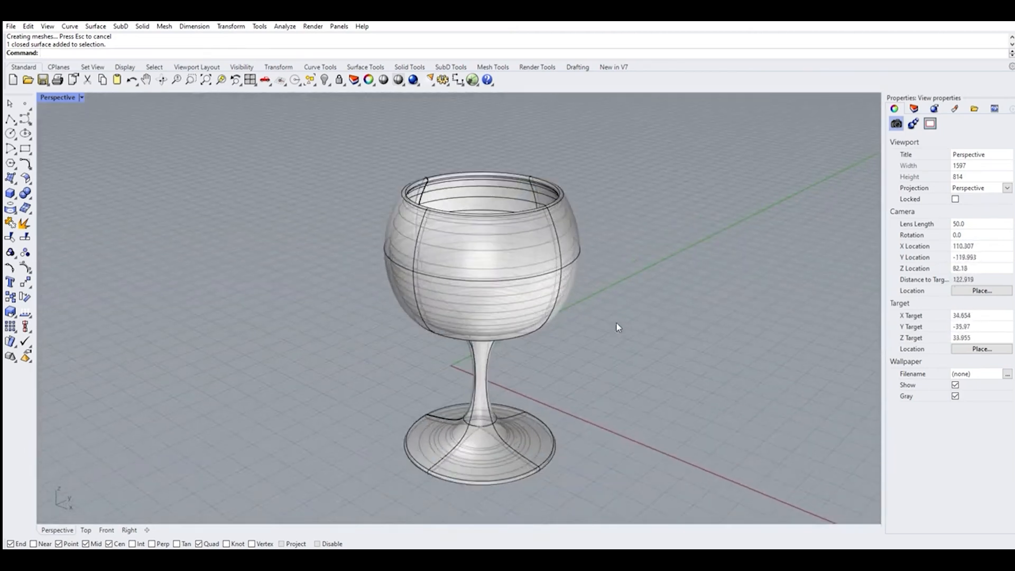